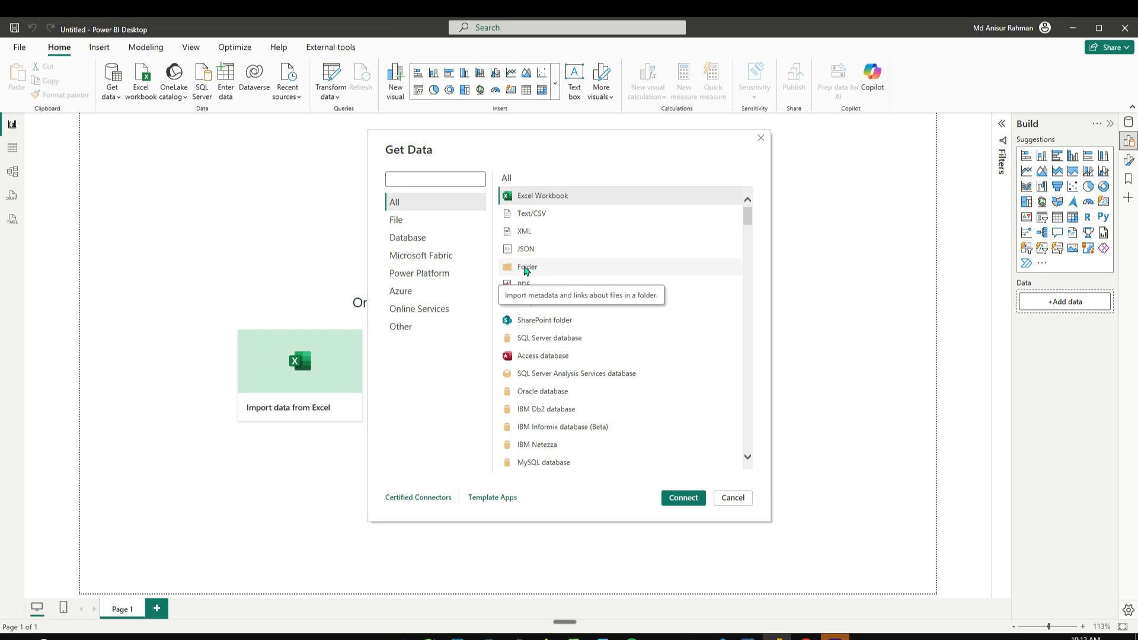
# Connect to a Folder data source and start browsing for its folder path.
pyautogui.click(526, 268)
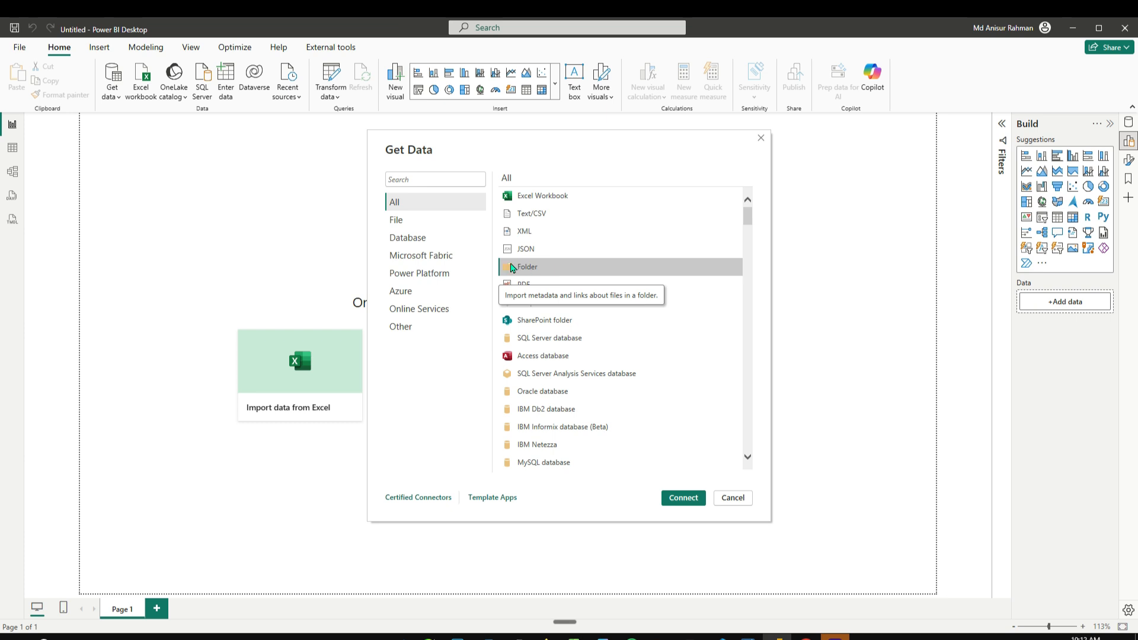
pyautogui.click(683, 498)
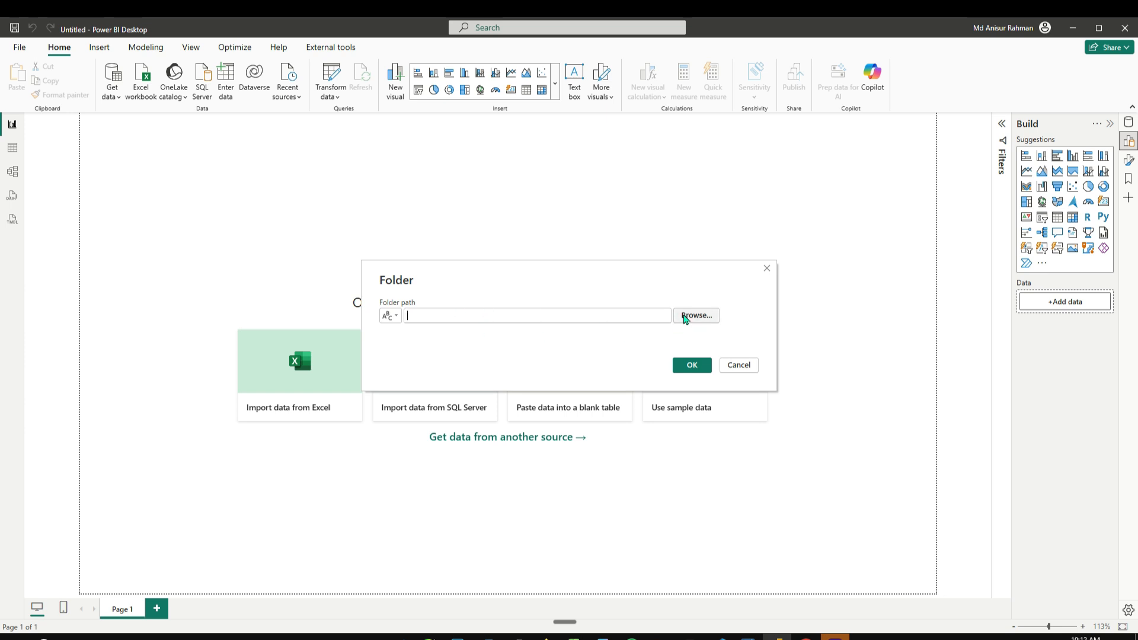
pyautogui.click(685, 319)
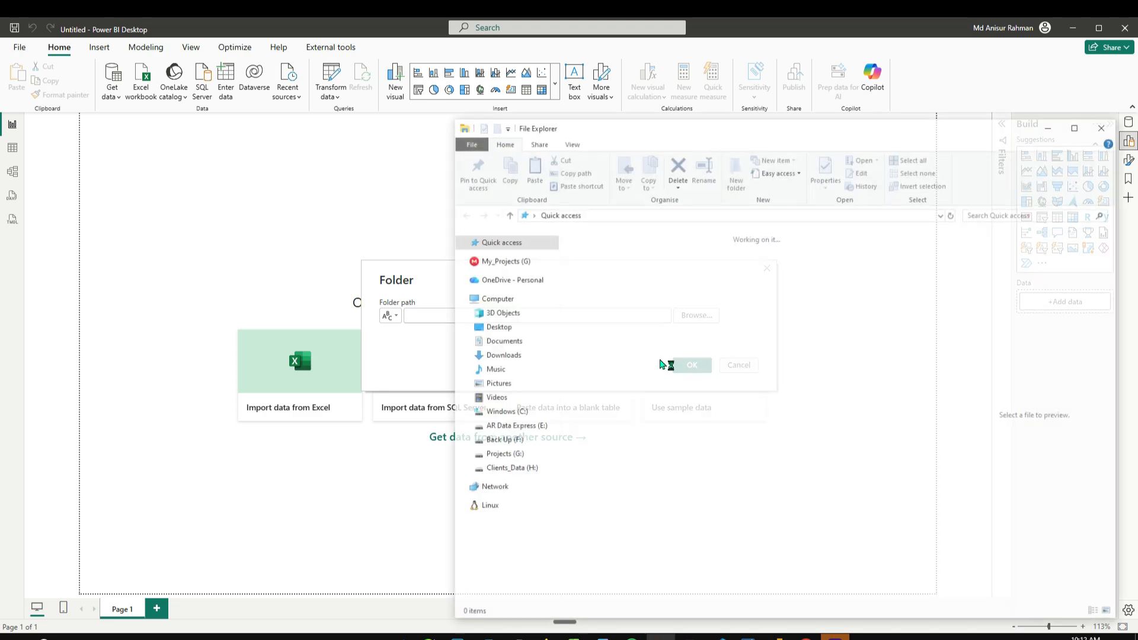
# In File Explorer, go to the Projects (G:) drive and open Power BI\_Power BI Advanced Topics.
pyautogui.click(509, 469)
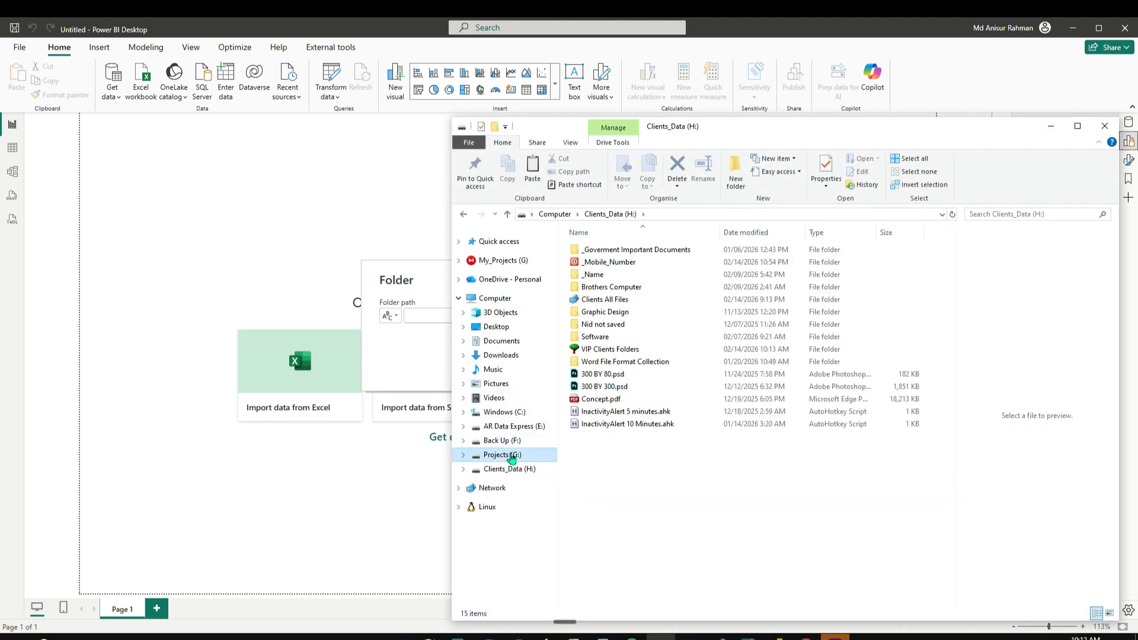
pyautogui.click(511, 456)
pyautogui.doubleClick(616, 350)
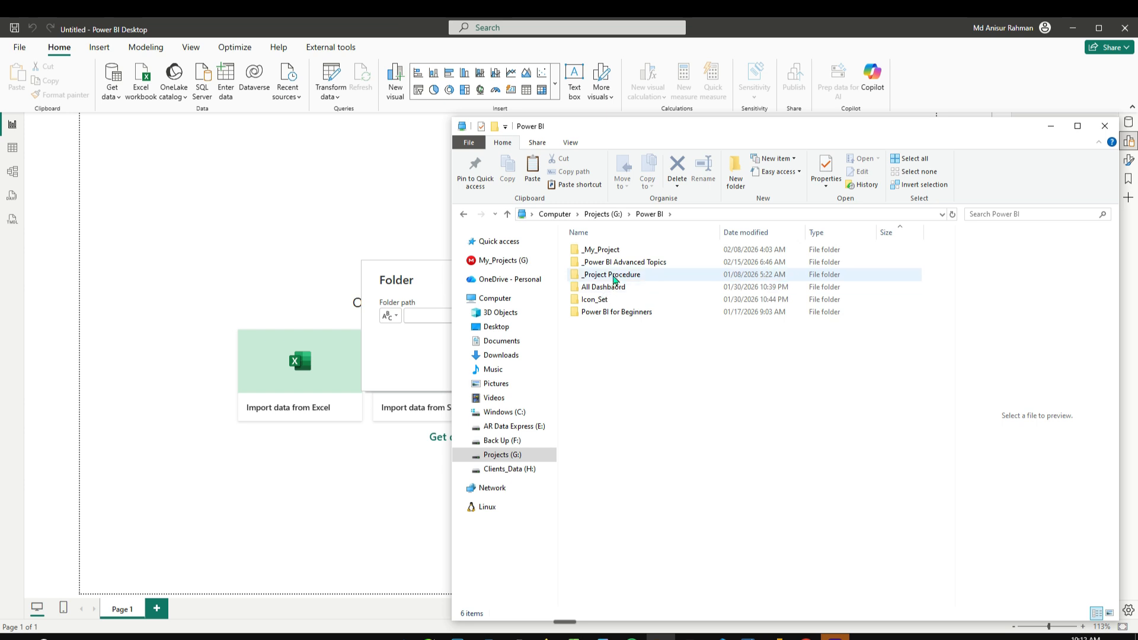
pyautogui.doubleClick(617, 263)
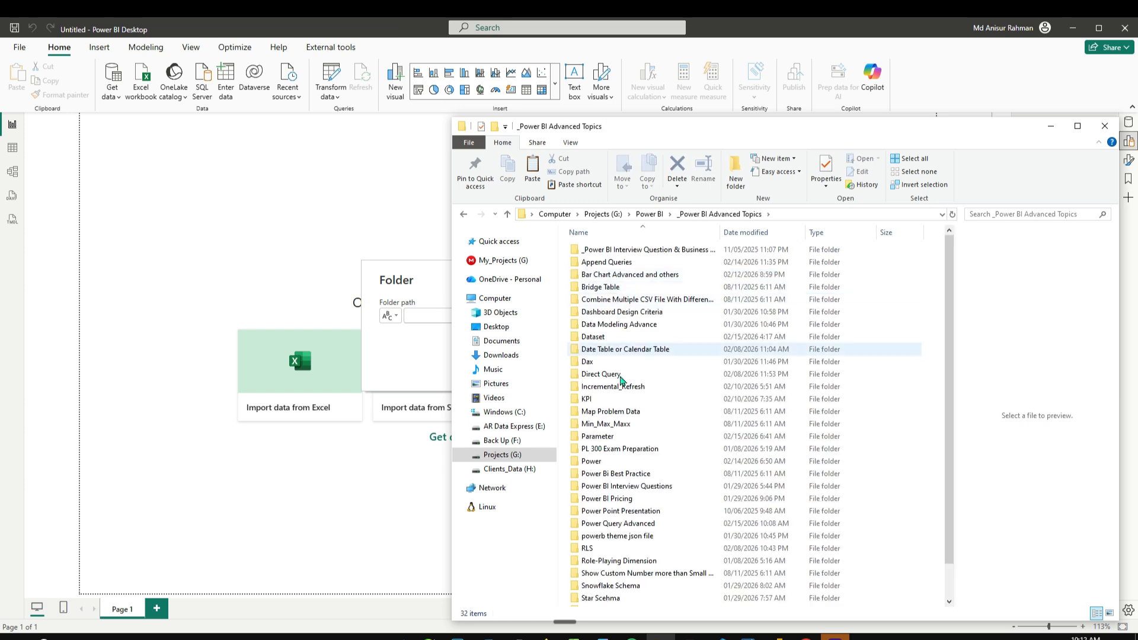
# Open the Power Query Advanced folder and its monthly_excel_files subfolder.
pyautogui.press('p')
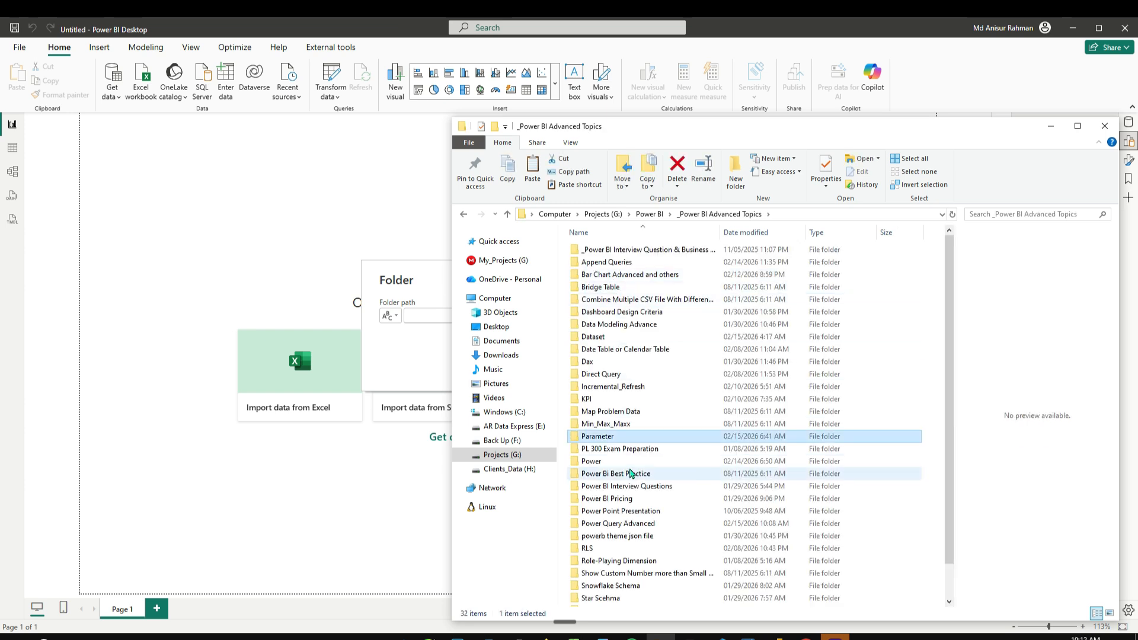
pyautogui.press('p')
pyautogui.press('p')
pyautogui.press('p')
pyautogui.press('p')
pyautogui.press('p')
pyautogui.press('p')
pyautogui.press('p')
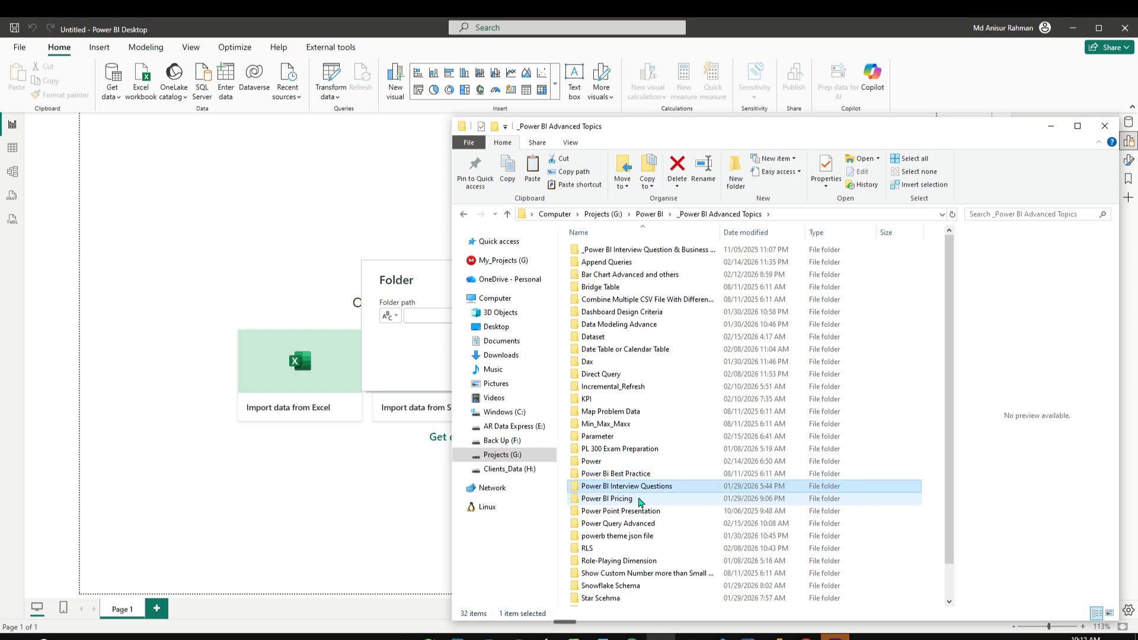
pyautogui.press('Return')
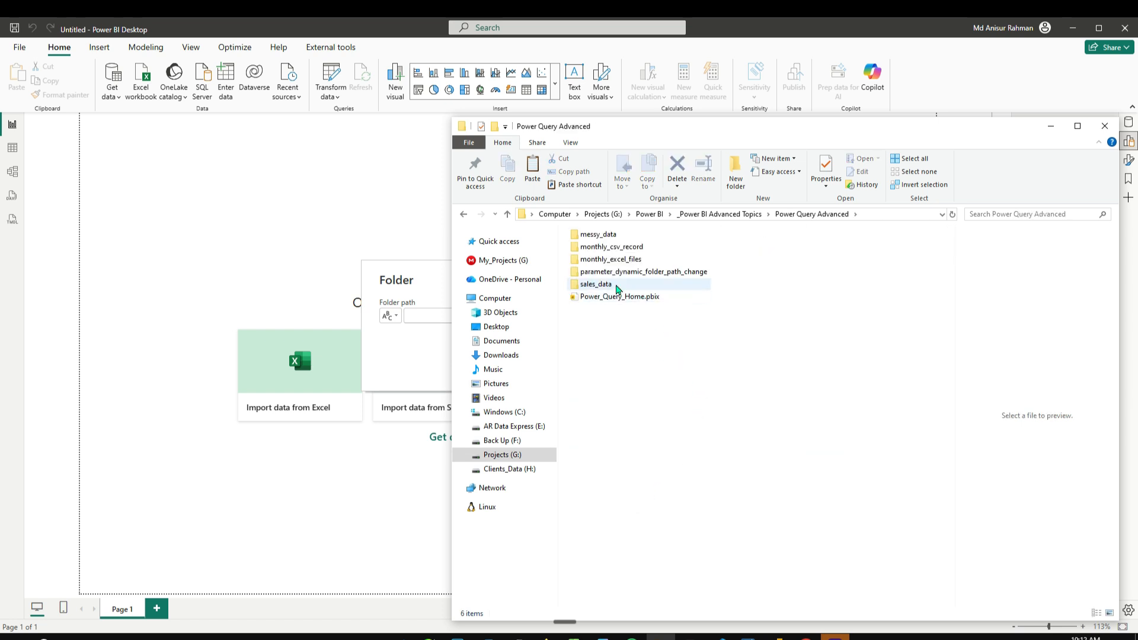
pyautogui.doubleClick(616, 261)
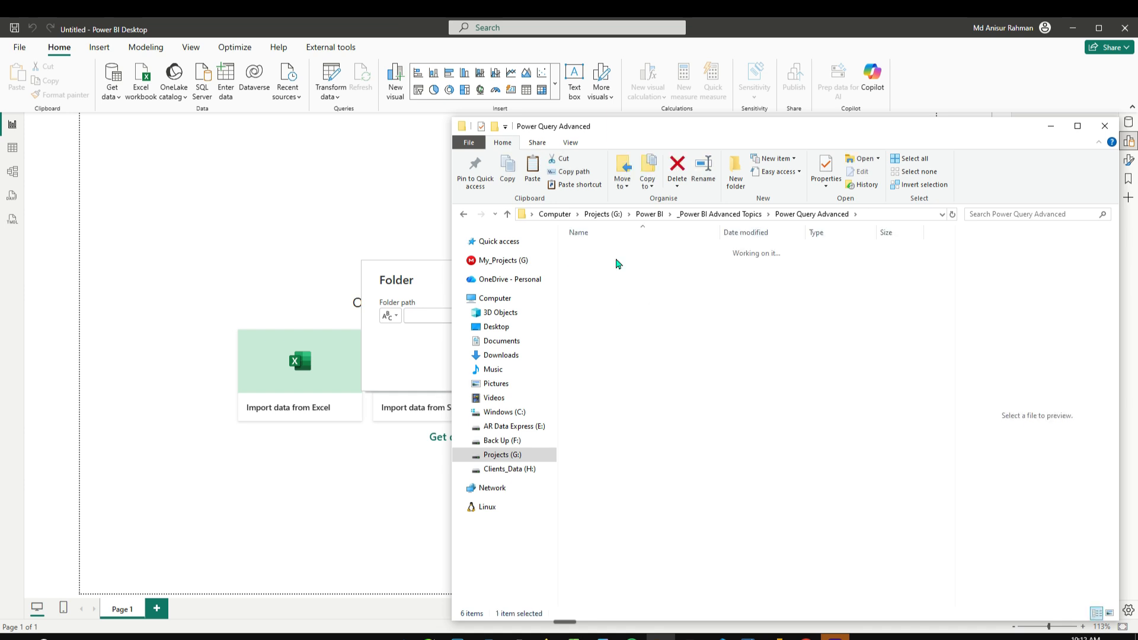
# Copy the full path of the monthly_excel_files folder and minimize File Explorer.
pyautogui.click(911, 215)
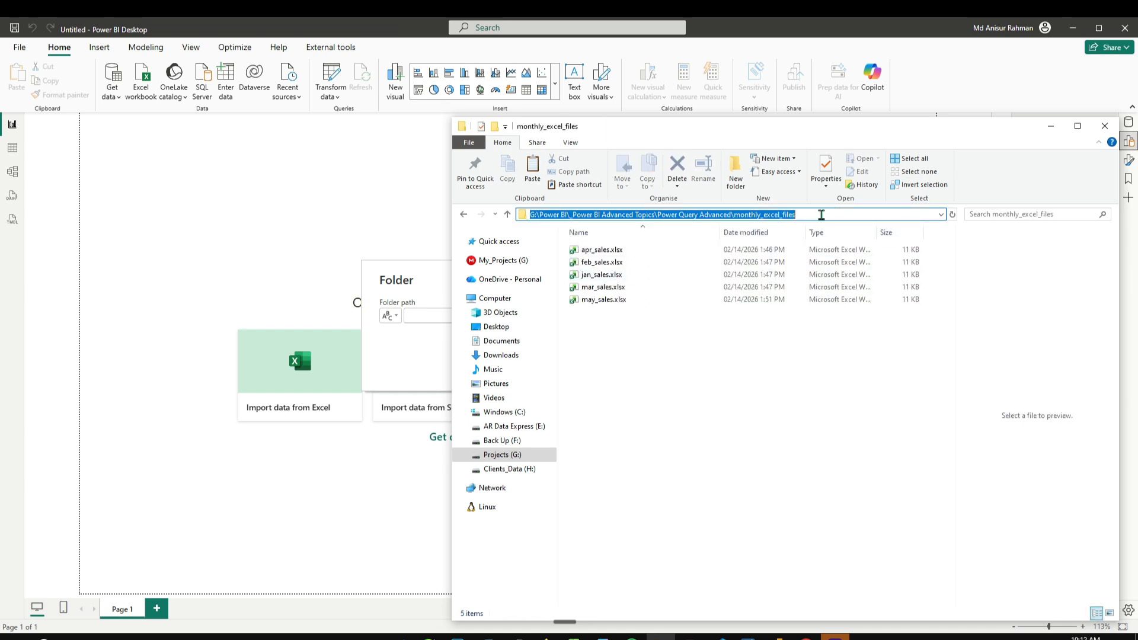
pyautogui.rightClick(750, 218)
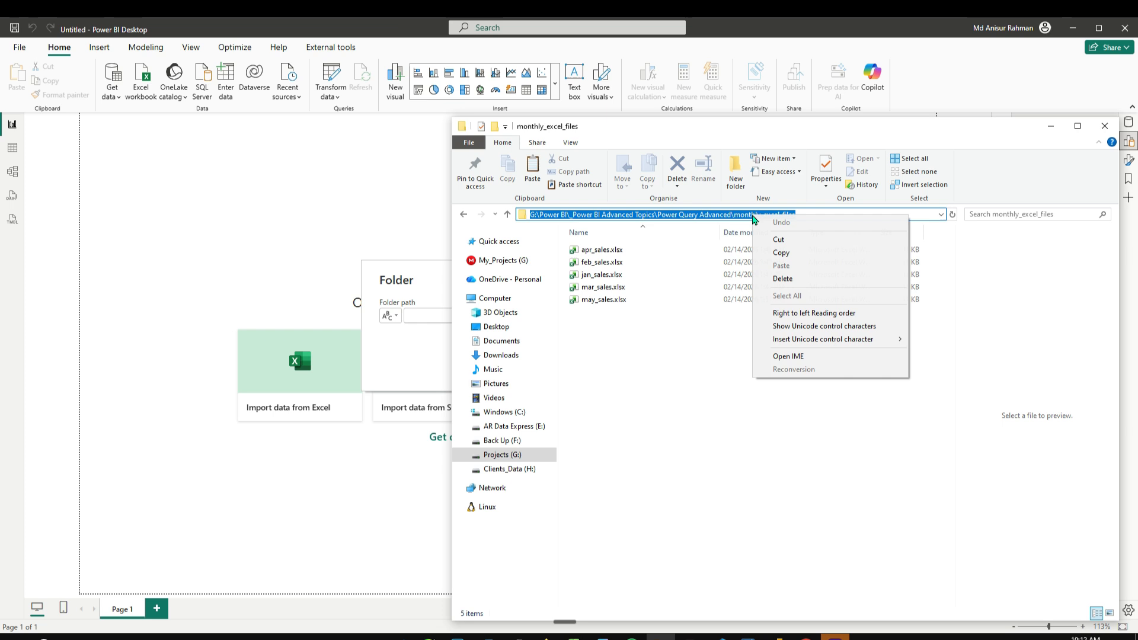
pyautogui.click(786, 254)
pyautogui.click(1051, 126)
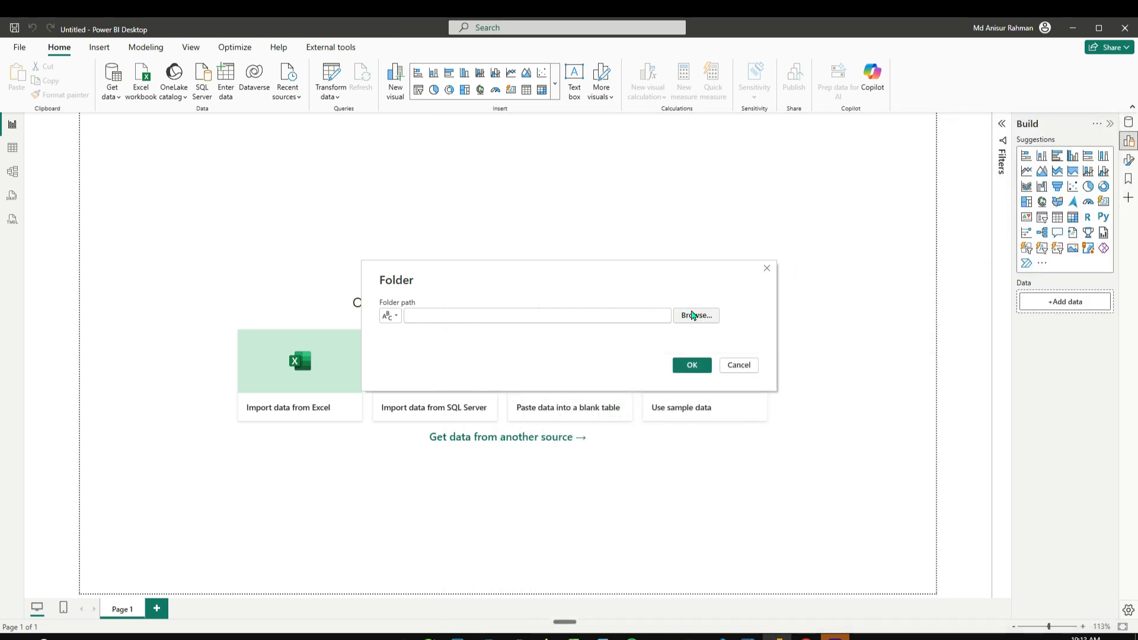
# Set the folder path to the copied monthly_excel_files path and open the file list with Transform Data.
pyautogui.click(577, 315)
pyautogui.hotkey('ctrl', 'v')
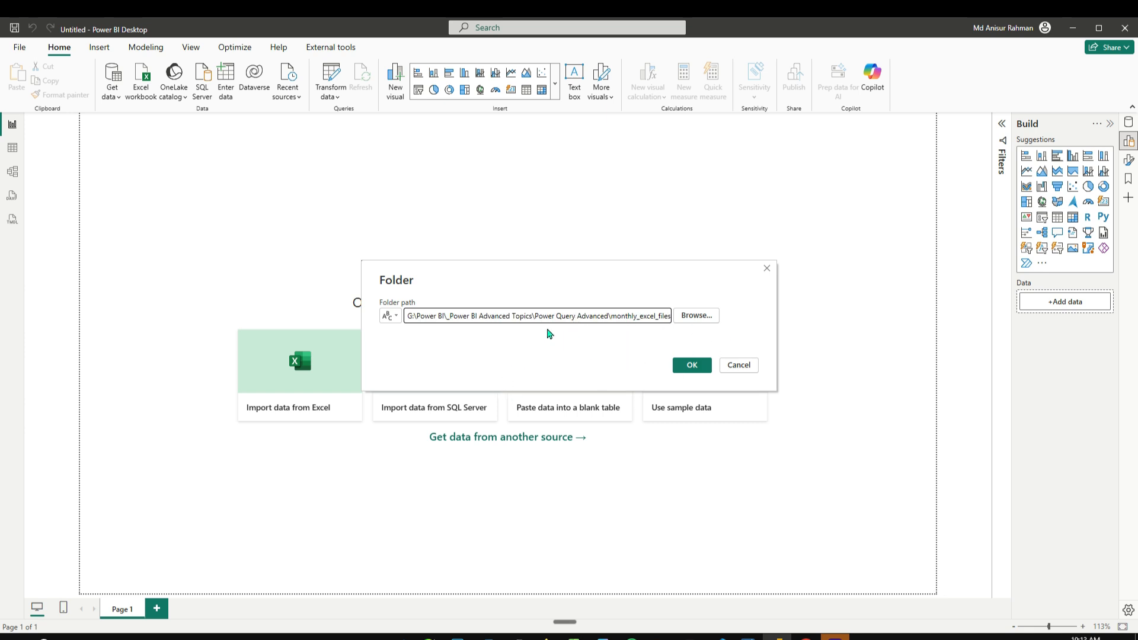
pyautogui.click(689, 367)
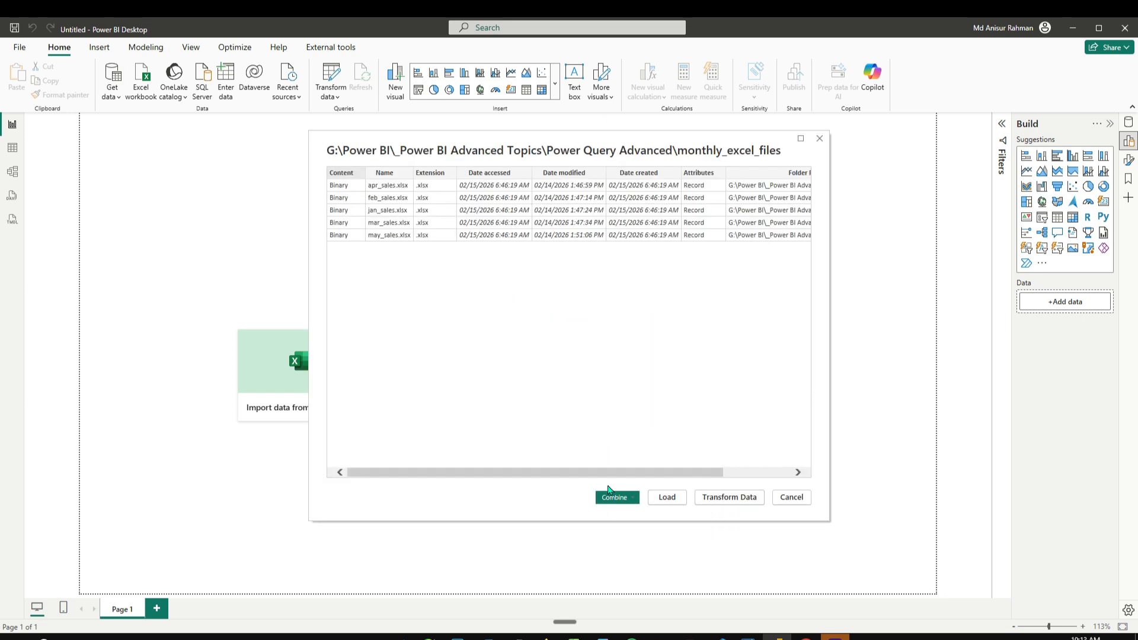
pyautogui.click(735, 498)
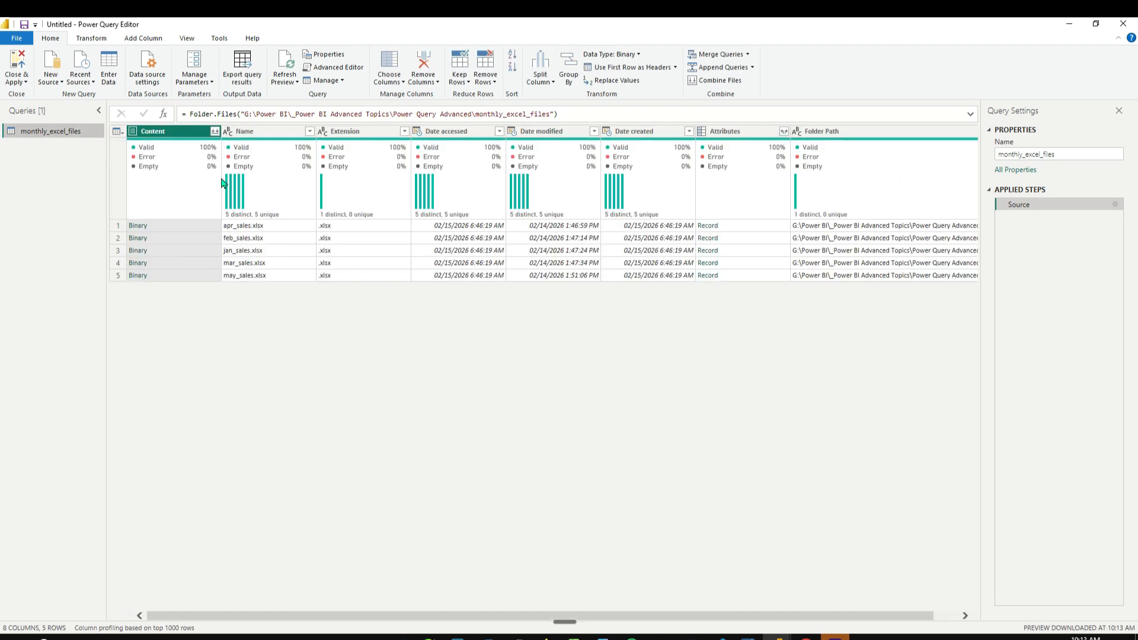
# Preview the Binary content of each monthly sales file in the Content column.
pyautogui.click(175, 229)
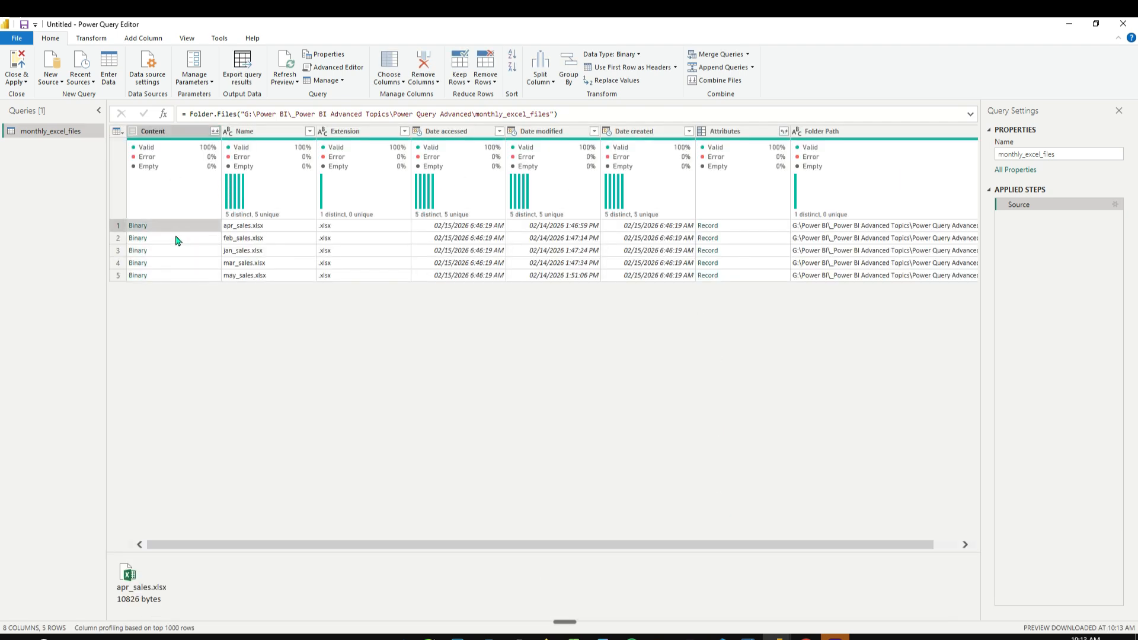
pyautogui.click(176, 241)
pyautogui.click(178, 251)
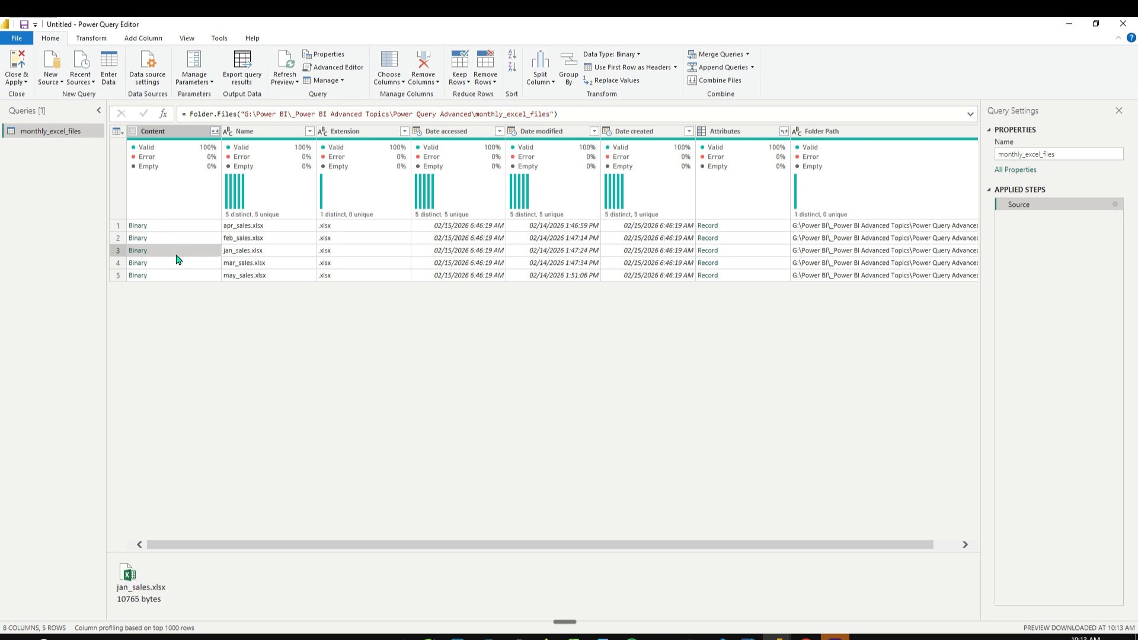
pyautogui.click(178, 264)
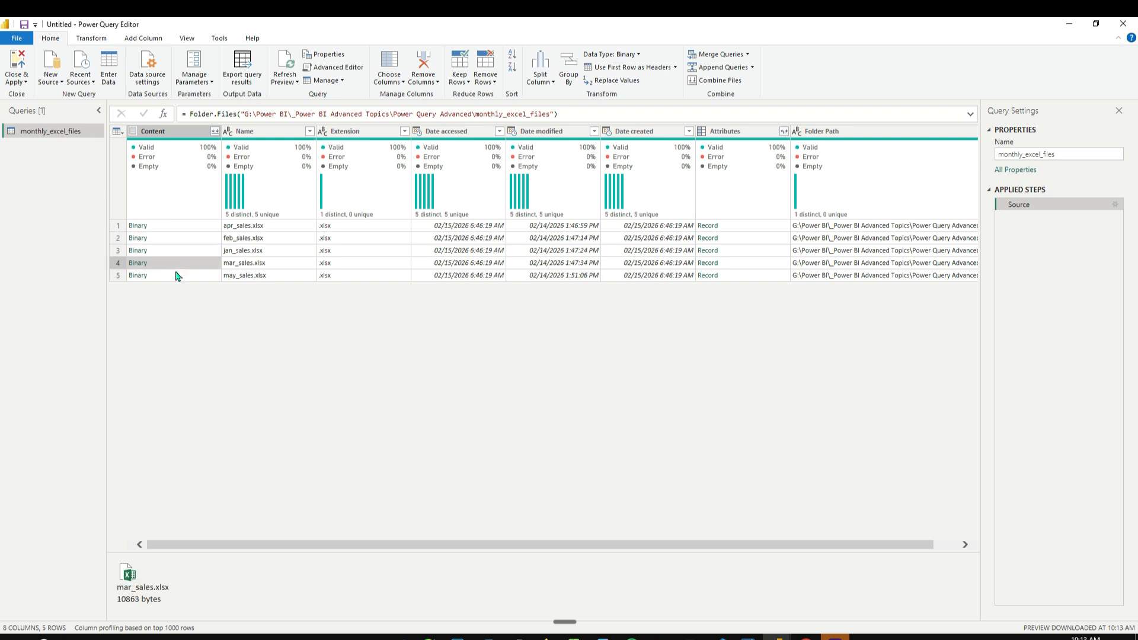
pyautogui.click(176, 276)
pyautogui.click(183, 226)
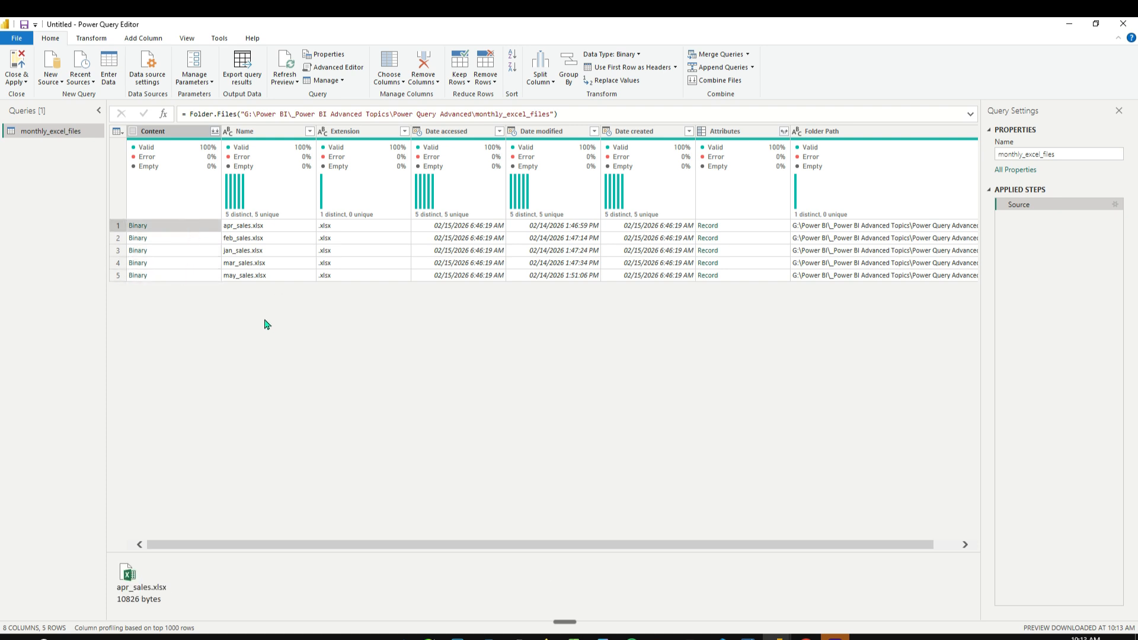
# Keep only the Content and Name columns and remove all other columns.
pyautogui.click(196, 132)
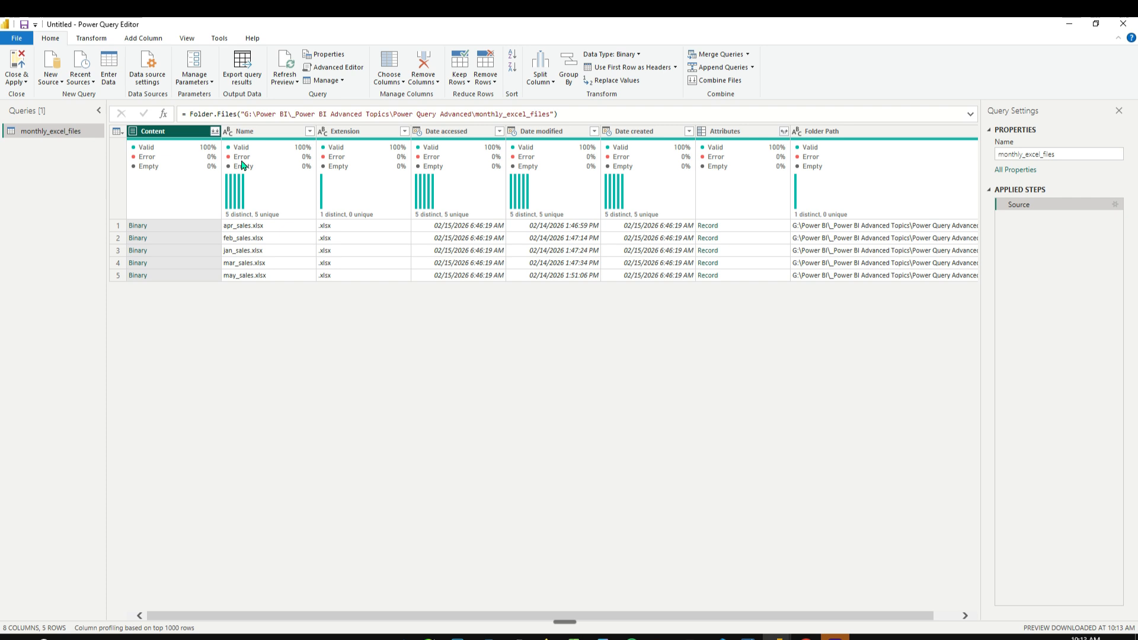
pyautogui.keyDown('ctrl'); pyautogui.click(263, 133); pyautogui.keyUp('ctrl')
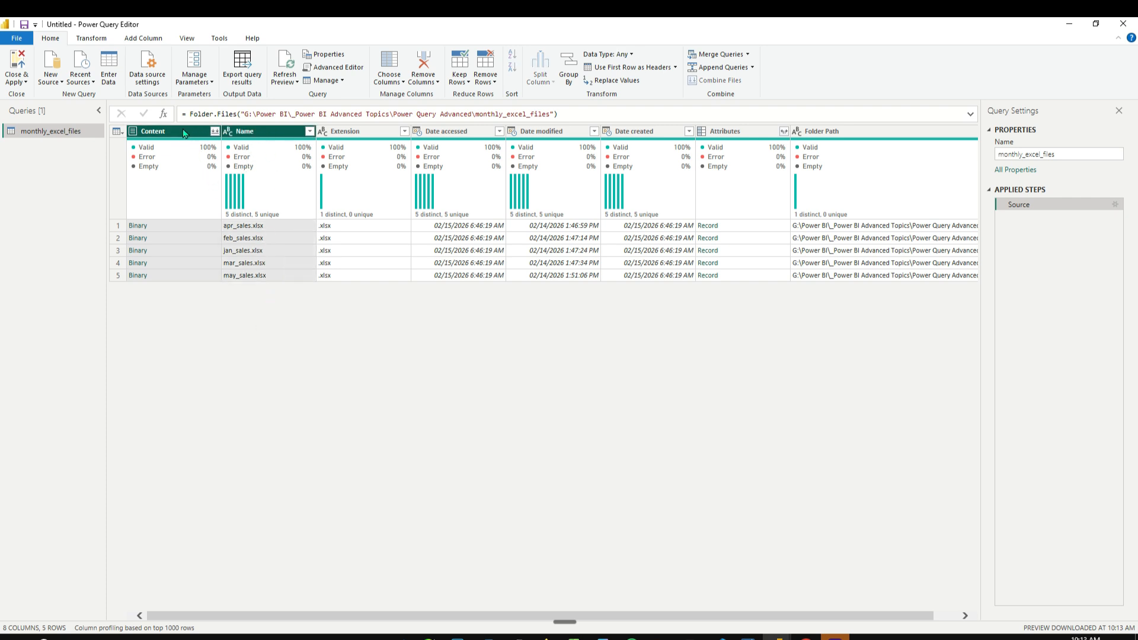
pyautogui.rightClick(196, 143)
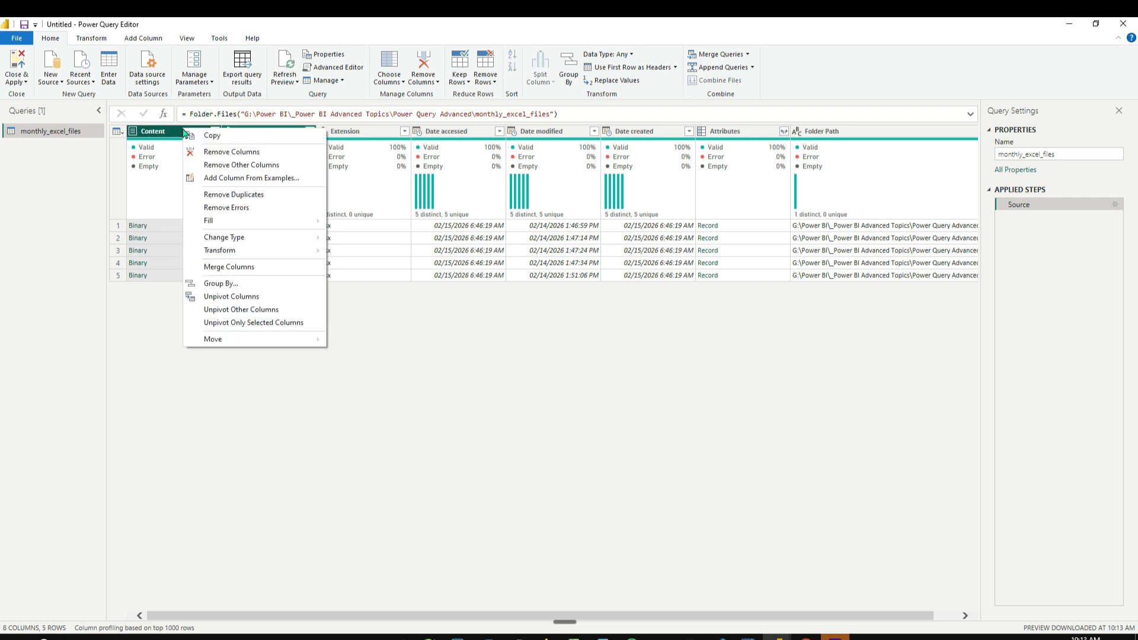
pyautogui.click(213, 169)
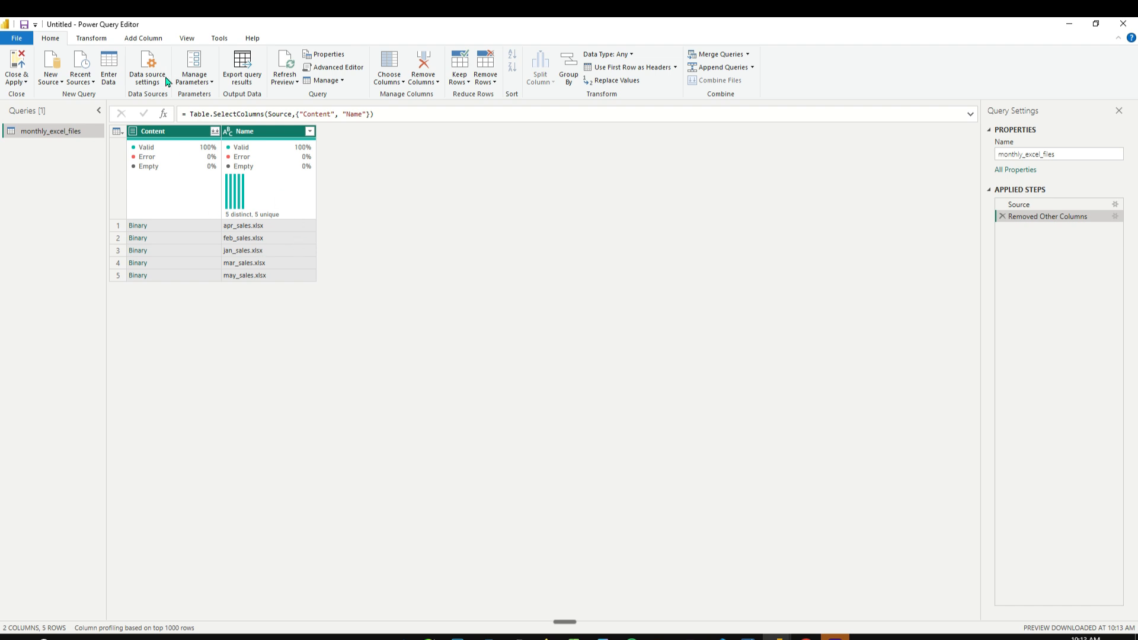
# Add a custom column named Custom with the formula Excel.Workbook([Content]).
pyautogui.click(146, 39)
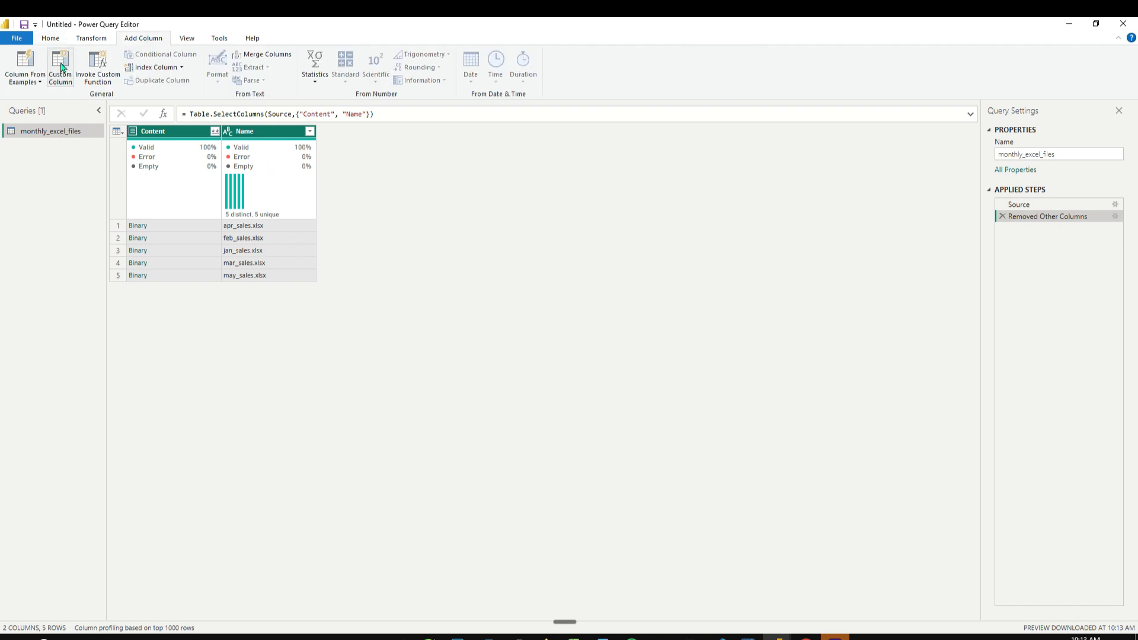
pyautogui.click(60, 69)
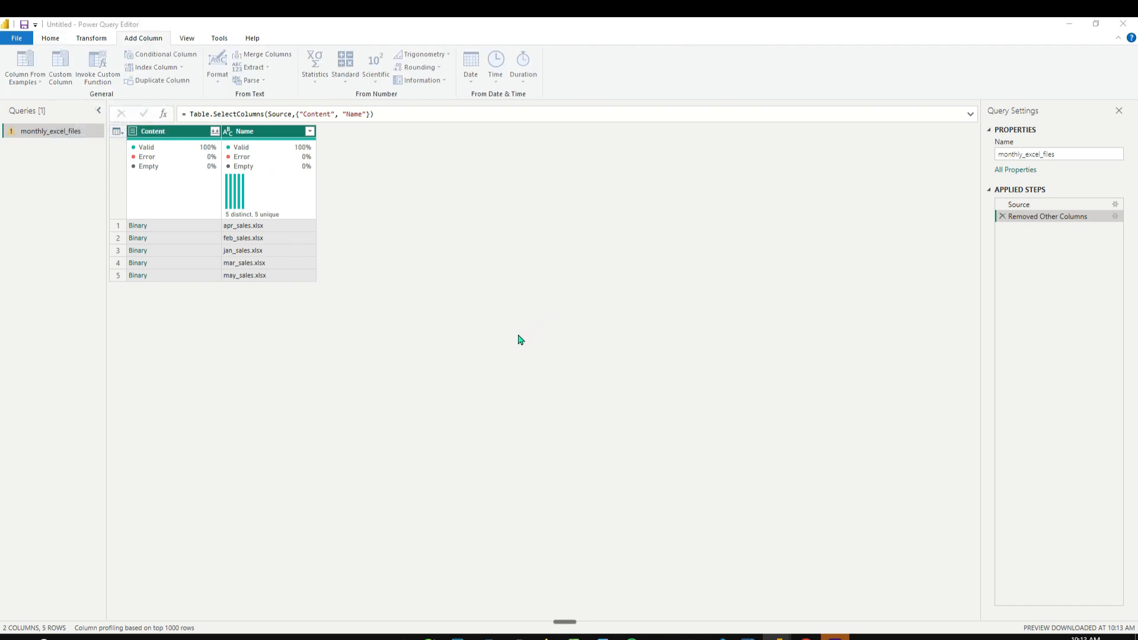
pyautogui.click(408, 296)
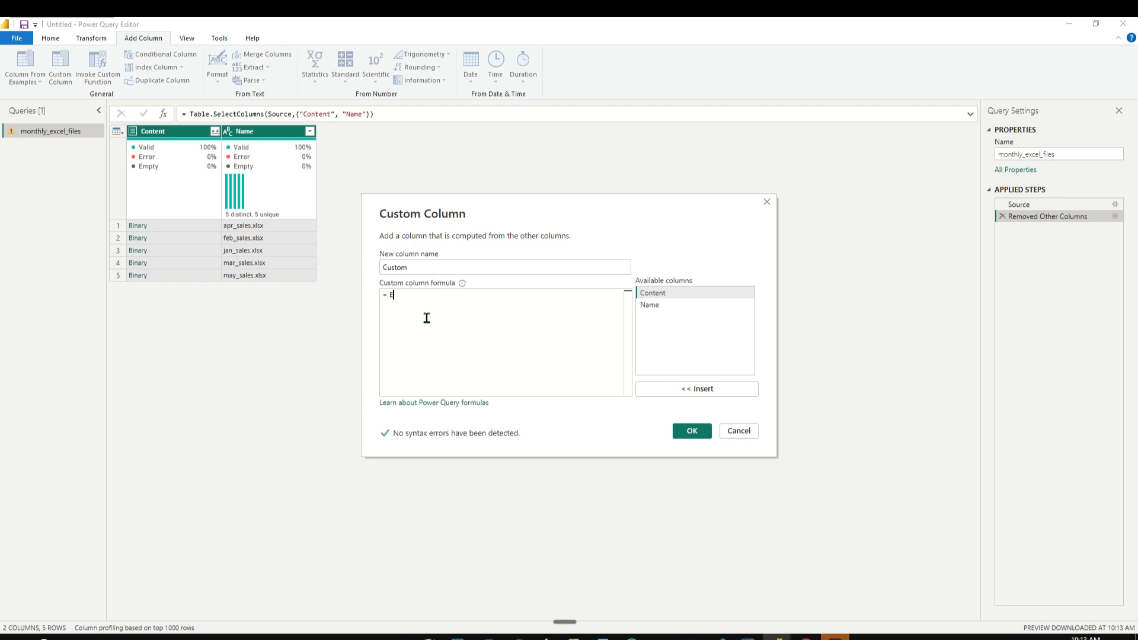
pyautogui.write('Excel.Work')
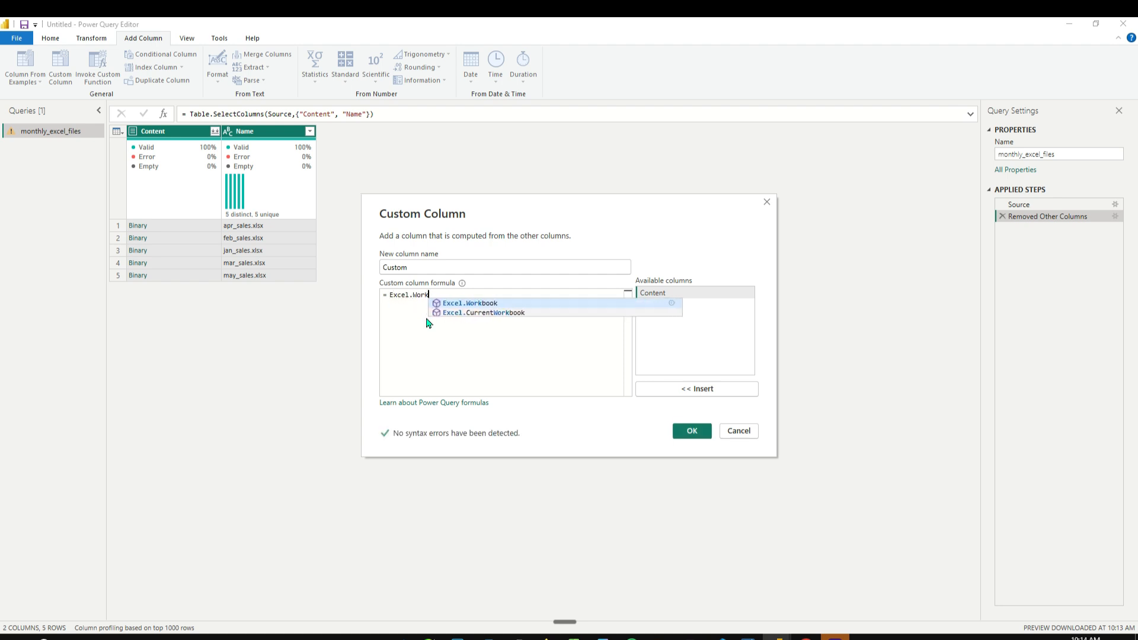
pyautogui.write('book')
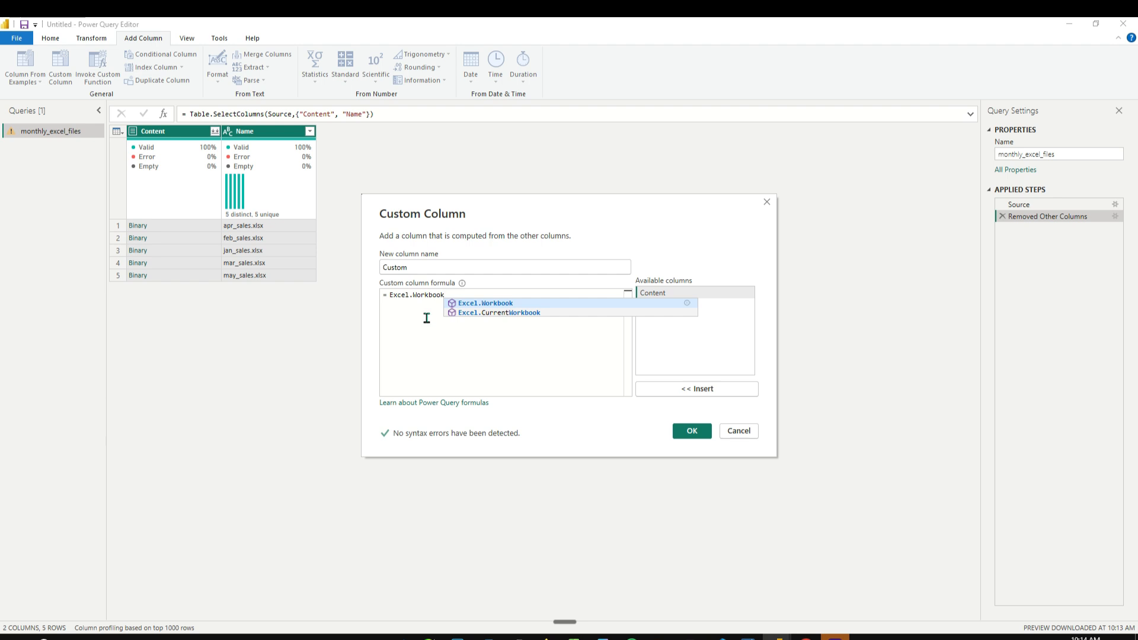
pyautogui.write('(')
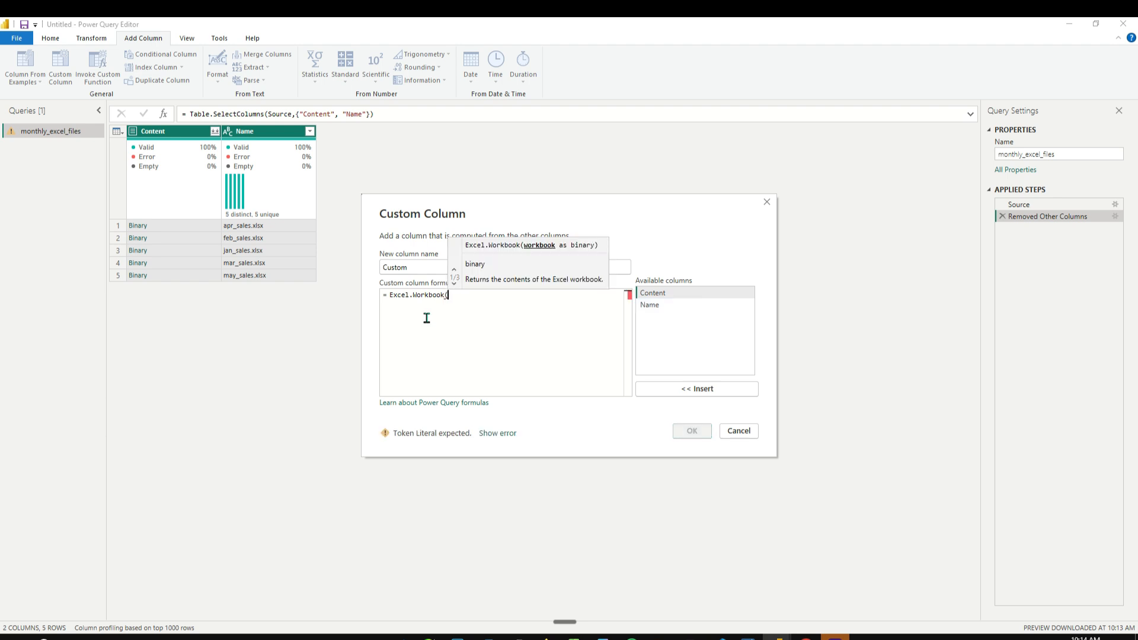
pyautogui.click(655, 295)
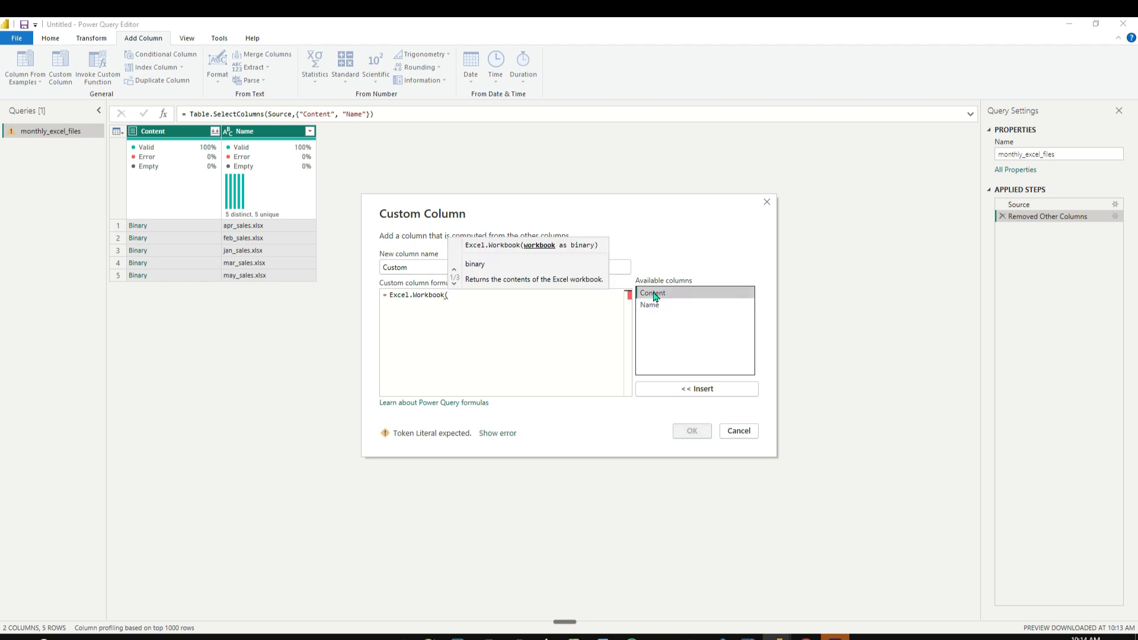
pyautogui.click(698, 390)
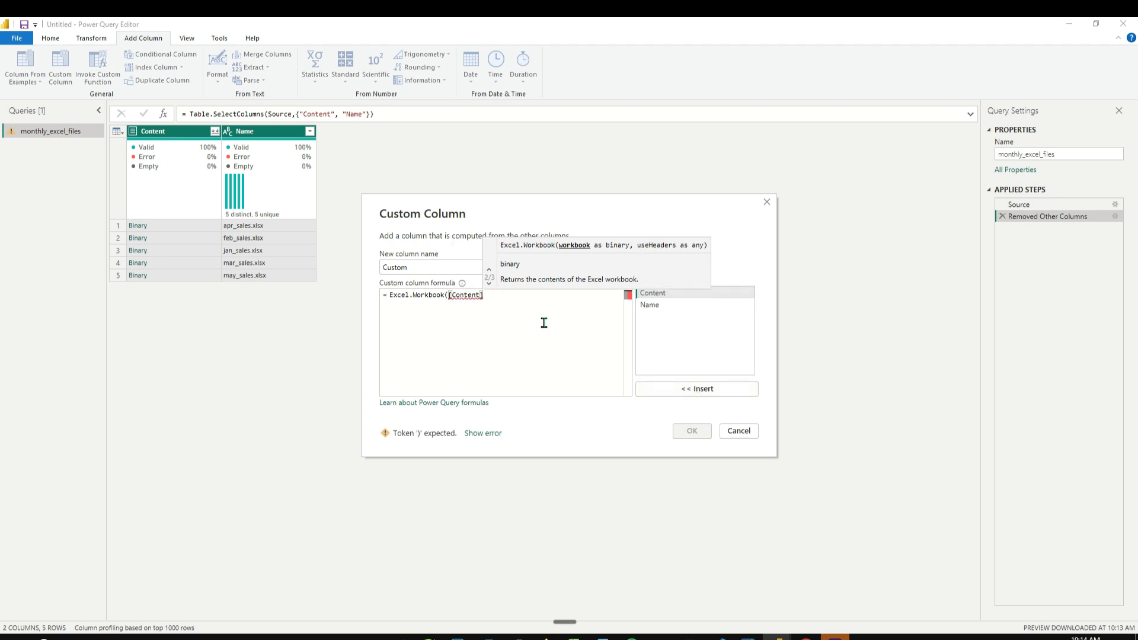
pyautogui.write(')')
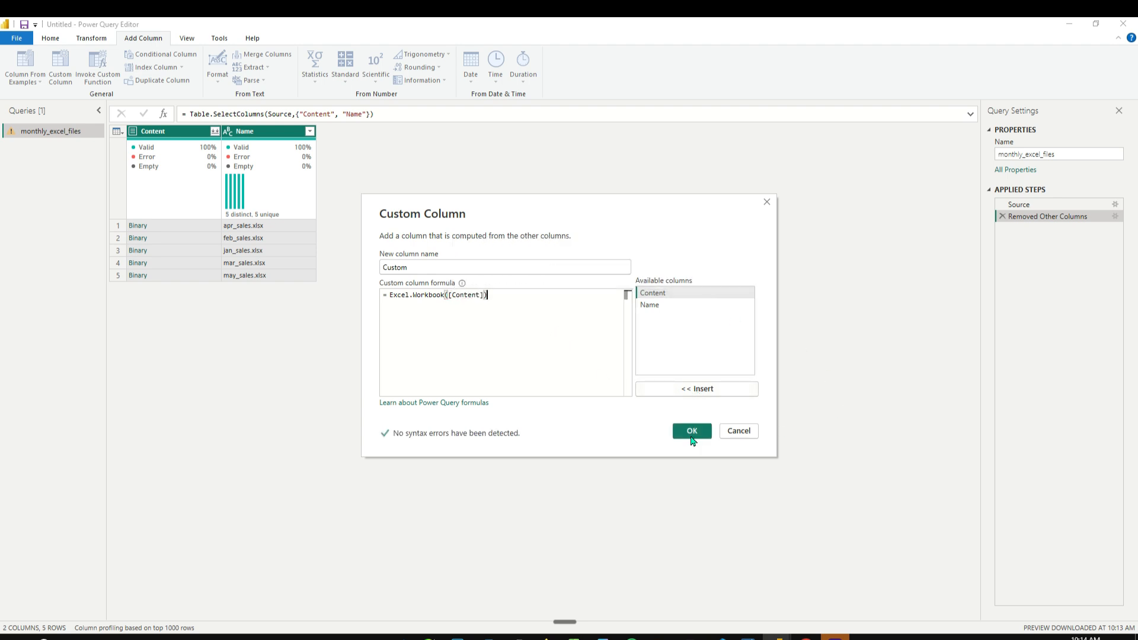
pyautogui.click(693, 432)
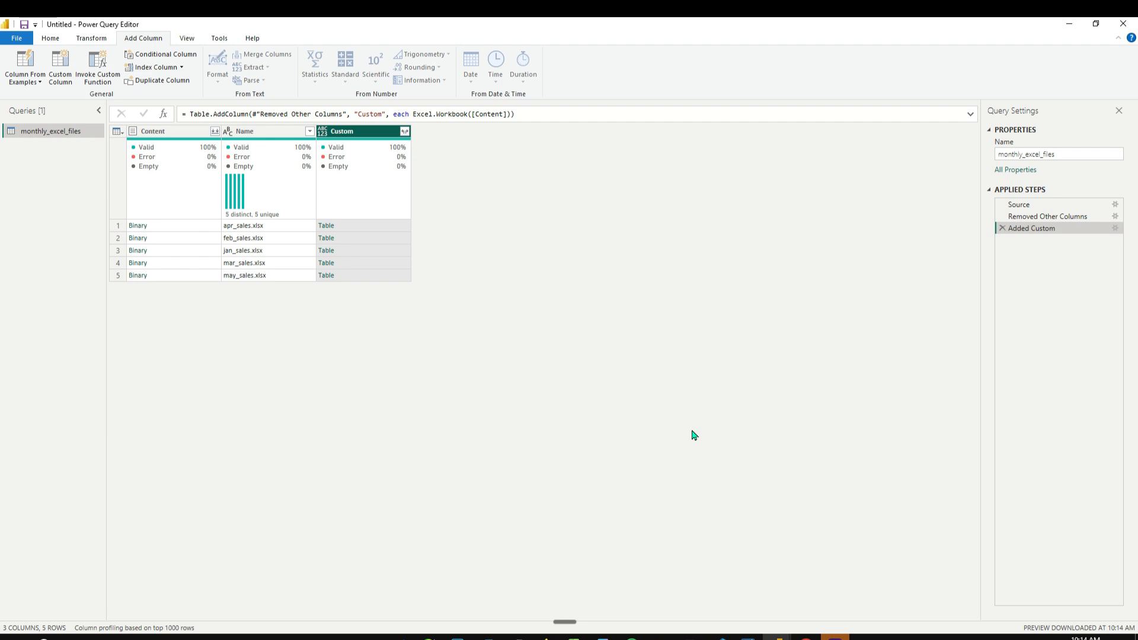
# Expand the Custom column to include only the Data field, without using the original column name as prefix.
pyautogui.click(404, 132)
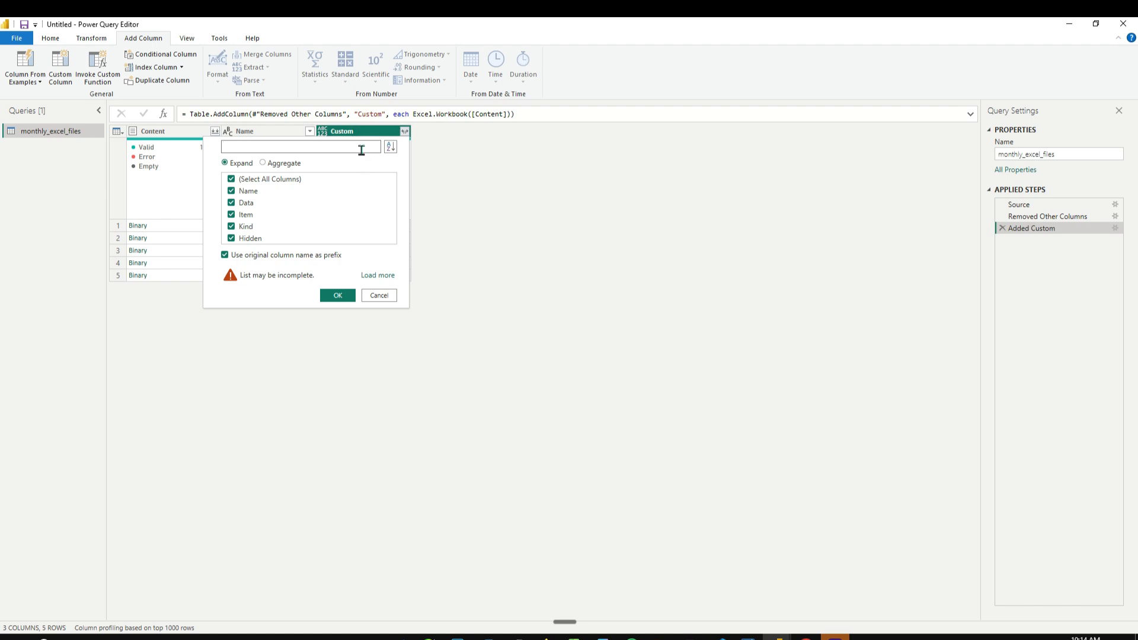
pyautogui.click(232, 179)
pyautogui.click(232, 203)
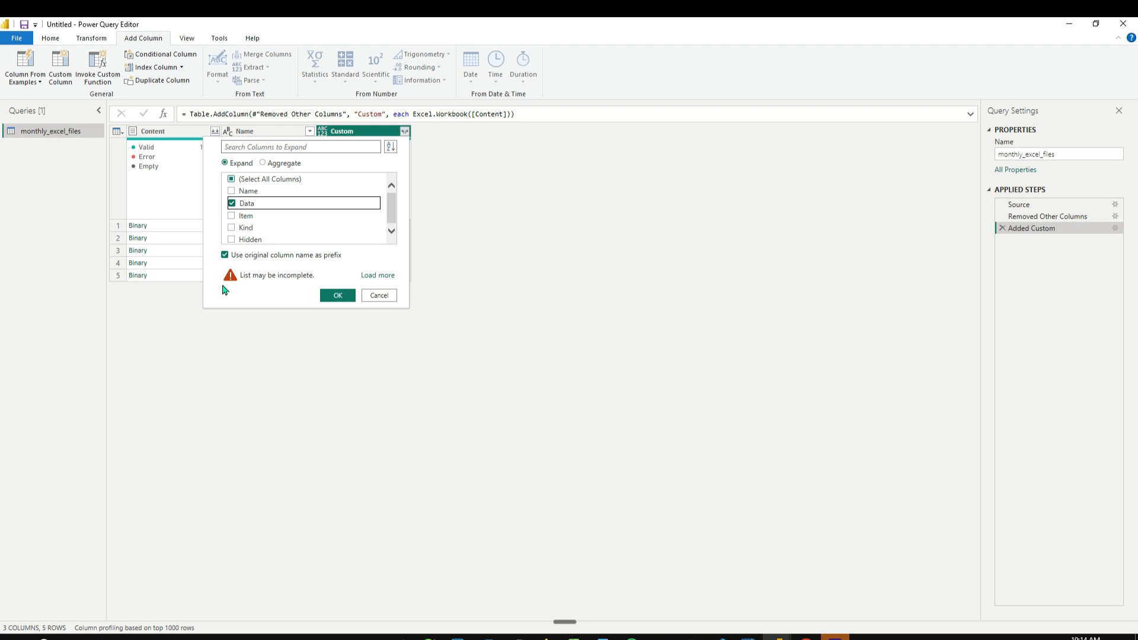
pyautogui.click(225, 254)
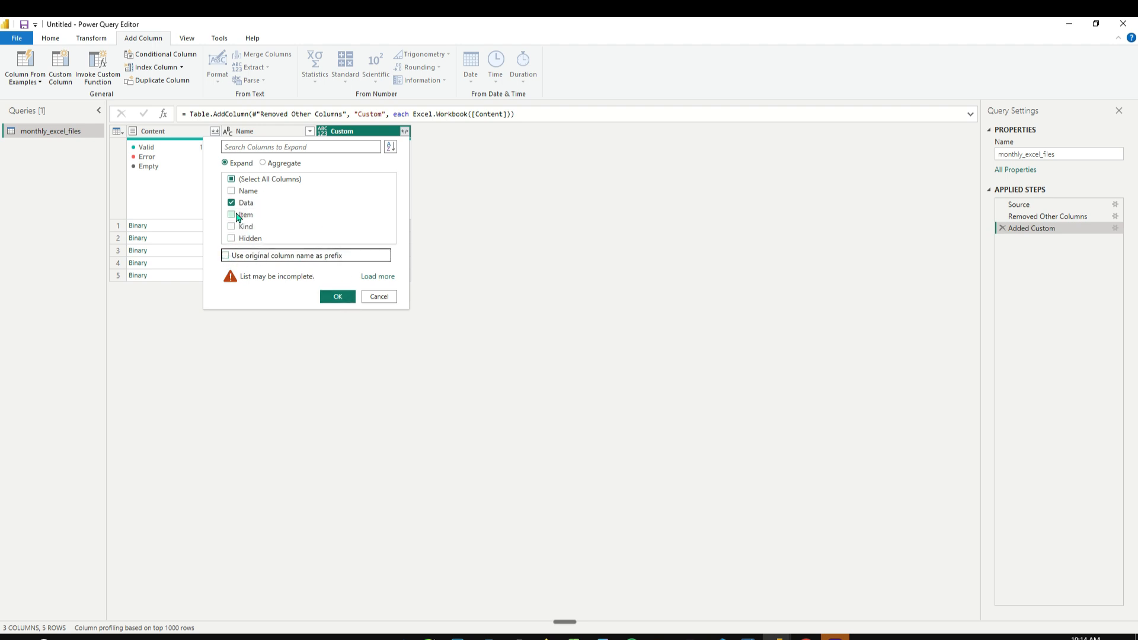
pyautogui.click(338, 297)
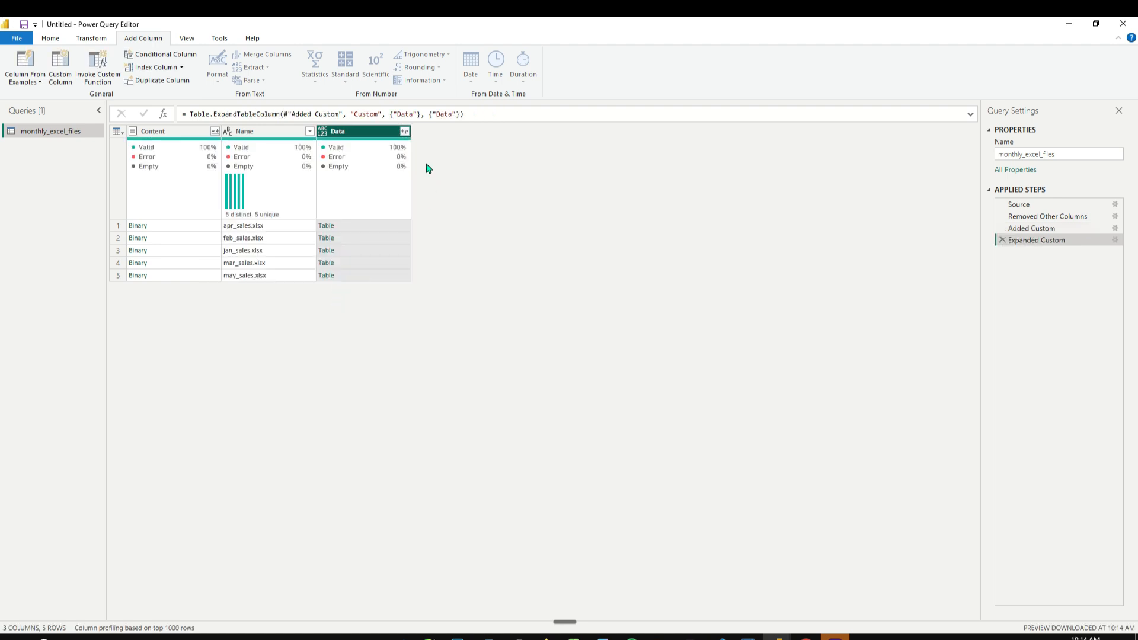
pyautogui.click(404, 131)
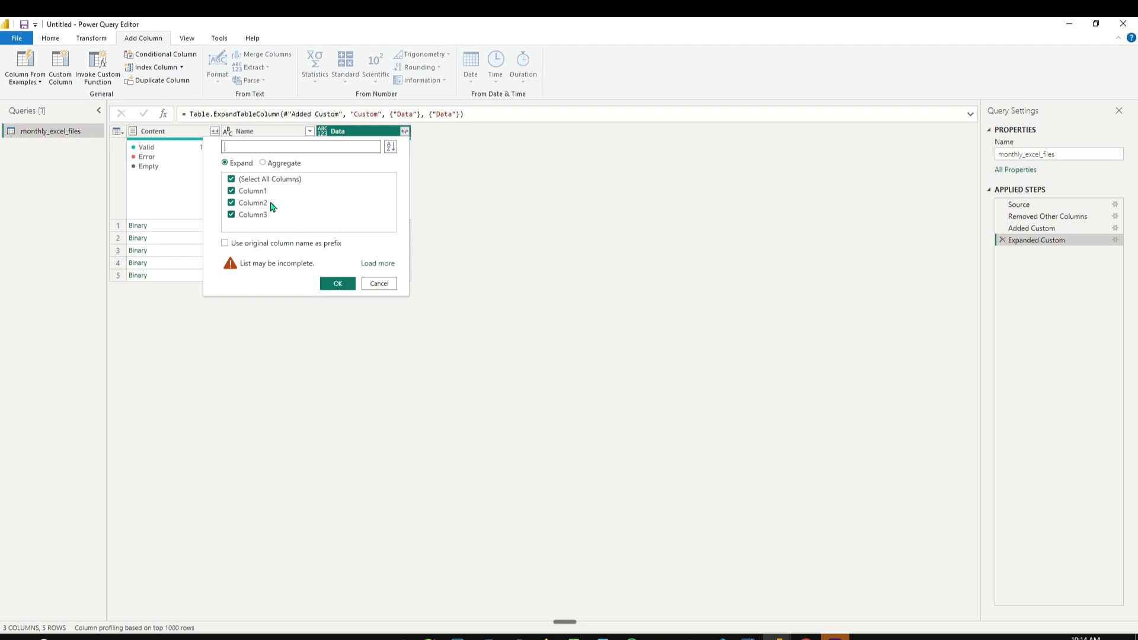
pyautogui.click(383, 263)
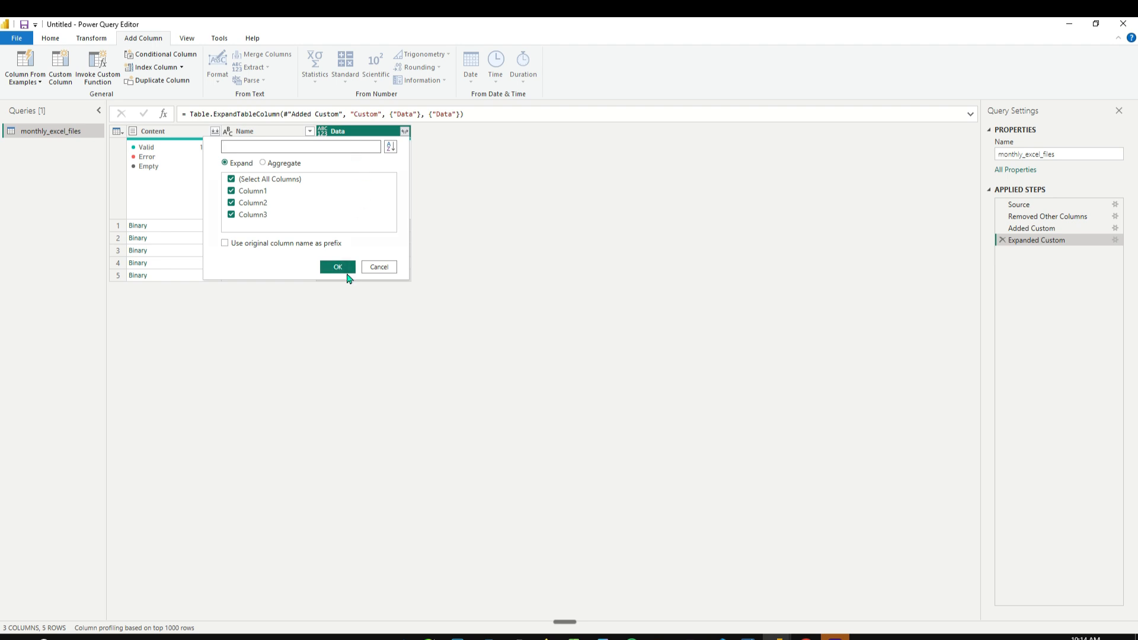
pyautogui.click(336, 132)
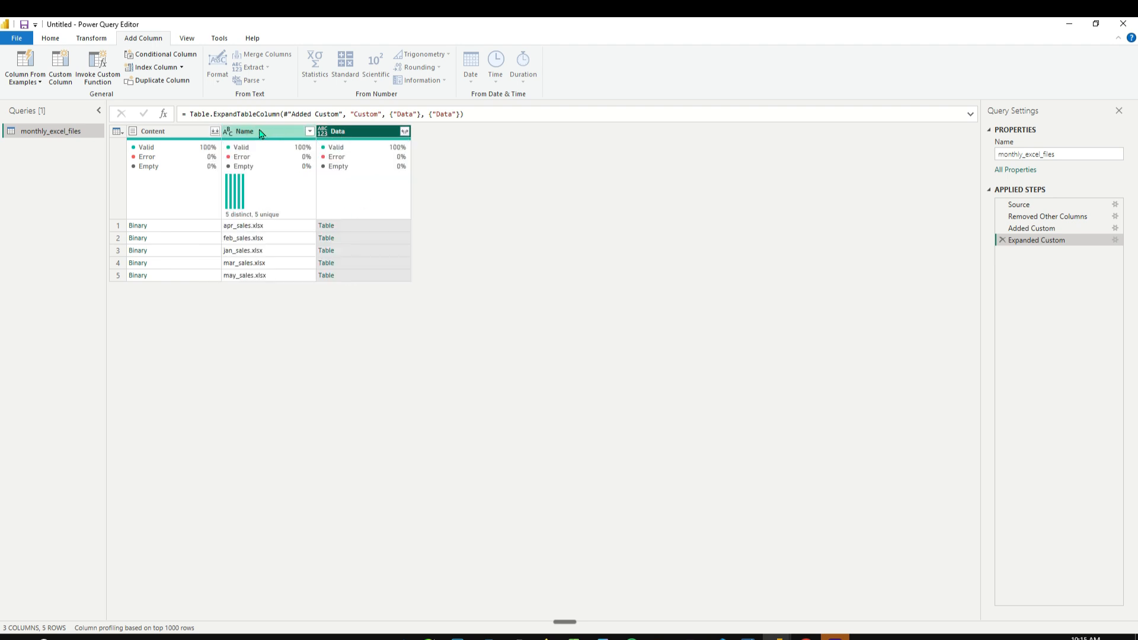
pyautogui.click(258, 133)
pyautogui.keyDown('ctrl'); pyautogui.click(186, 131); pyautogui.keyUp('ctrl')
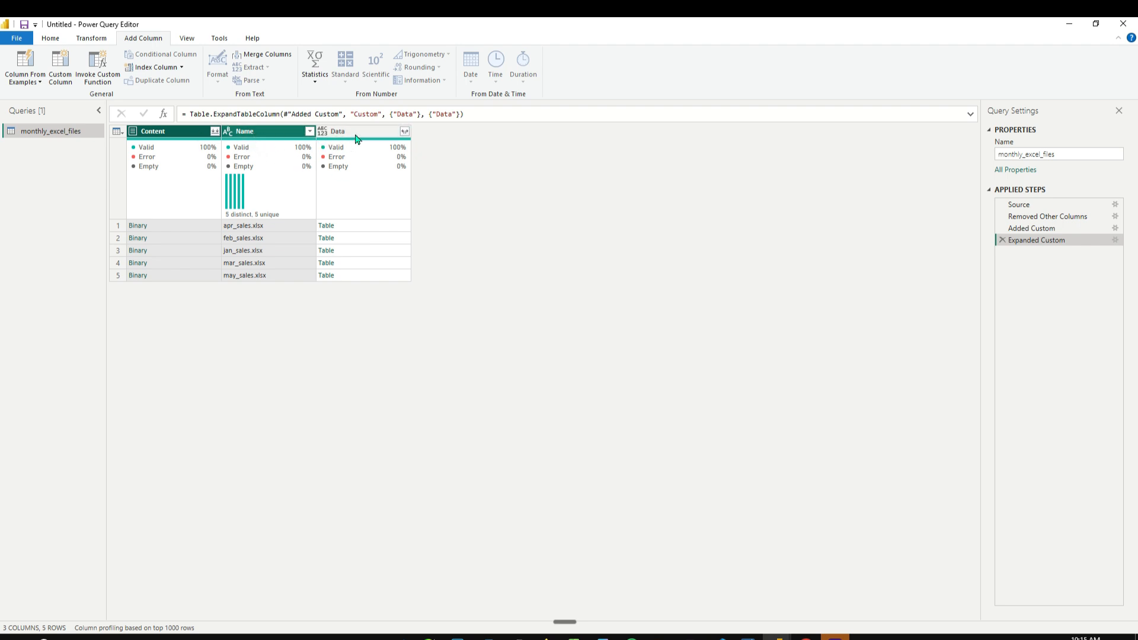
pyautogui.click(356, 135)
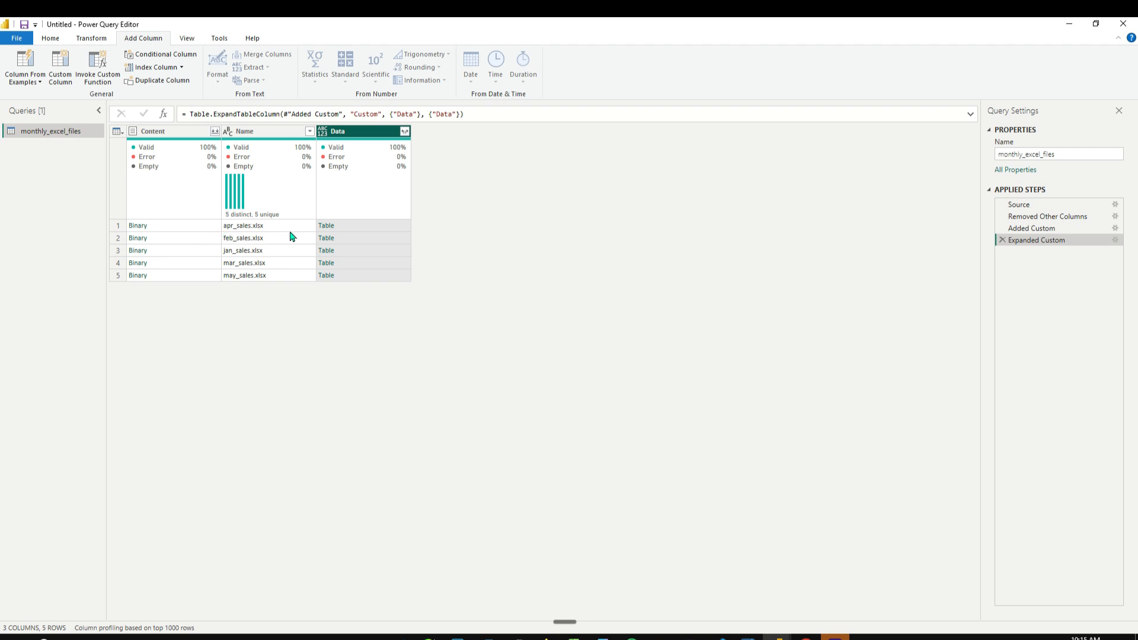
# Expand the Data column into Column1, Column2 and Column3 without the original column name as prefix.
pyautogui.click(405, 133)
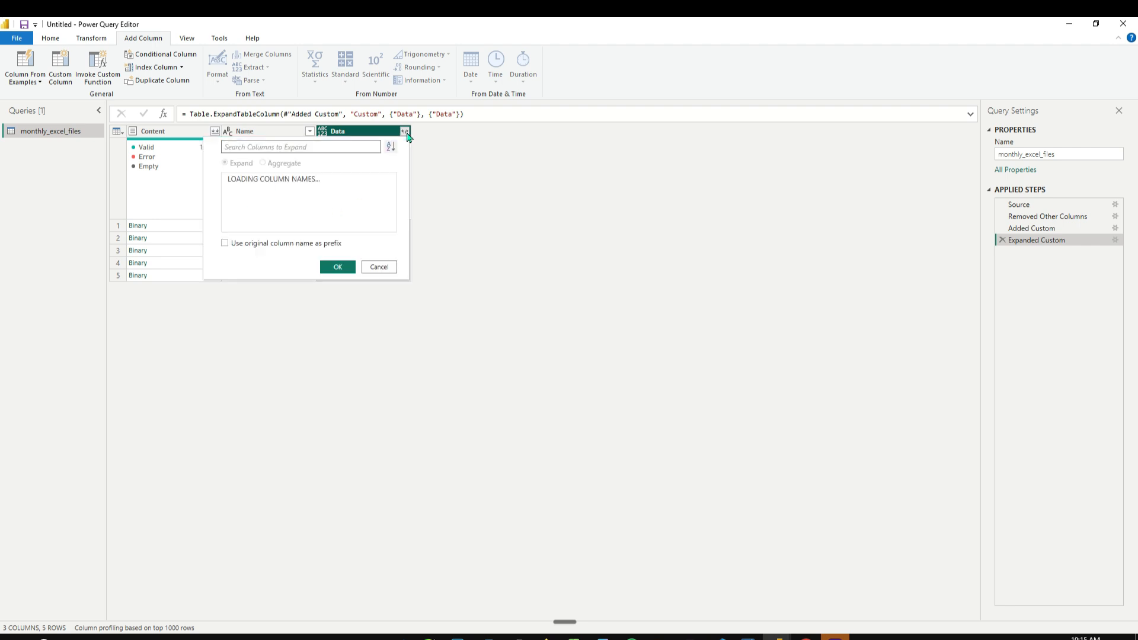
pyautogui.click(338, 284)
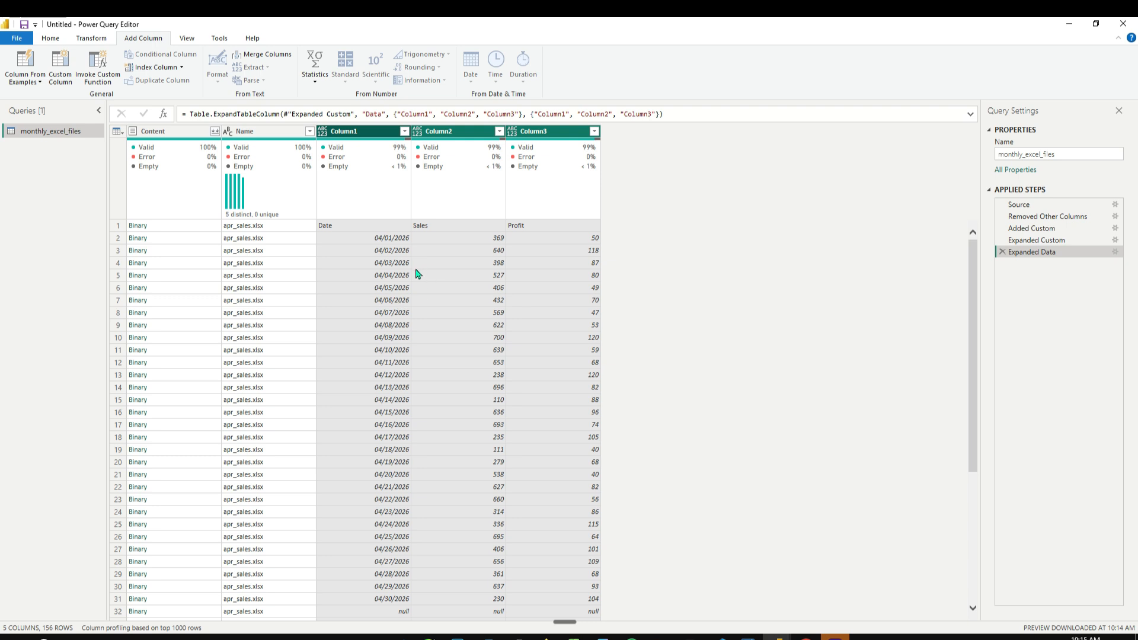
# Sort the expanded rows by Column1 in ascending order and review the dates from all monthly files.
pyautogui.click(405, 131)
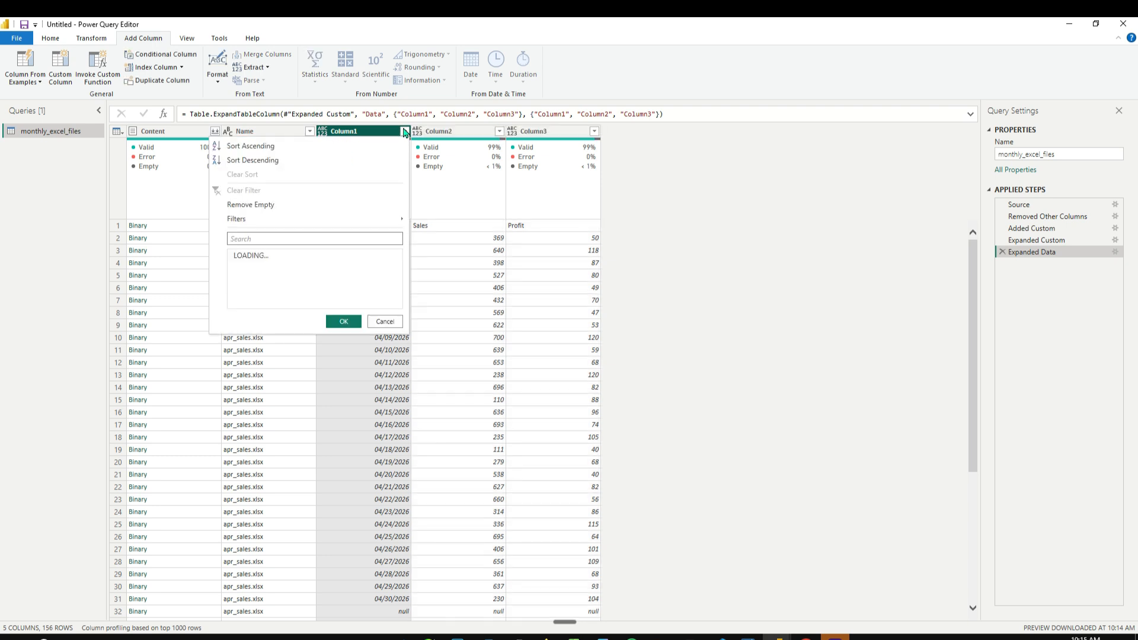
pyautogui.click(282, 152)
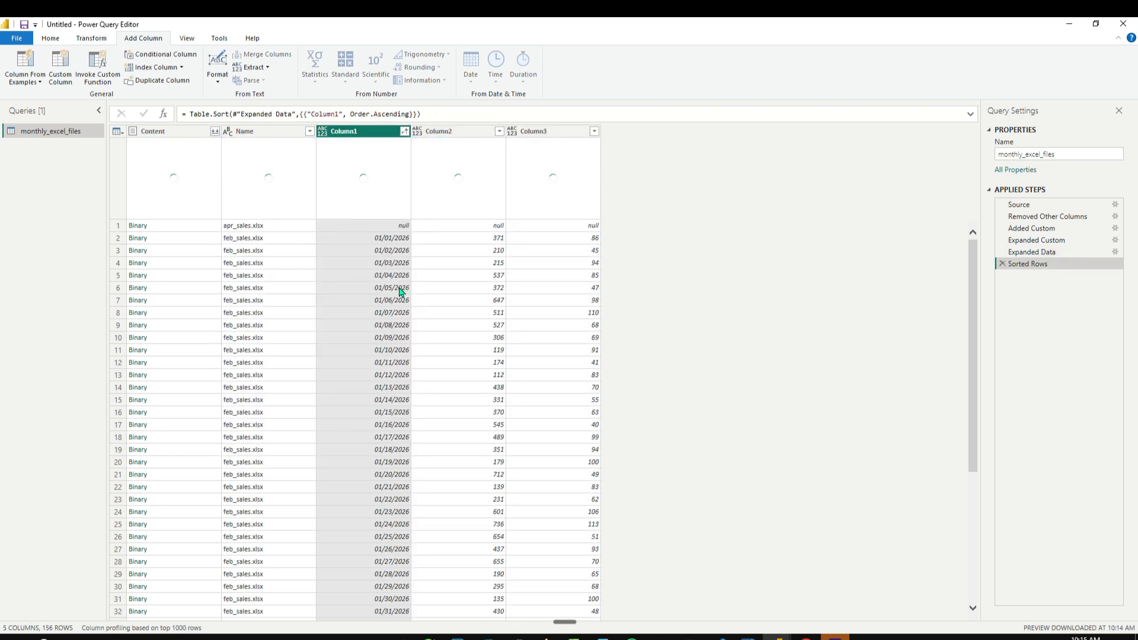
pyautogui.scroll(-12, 392, 243)
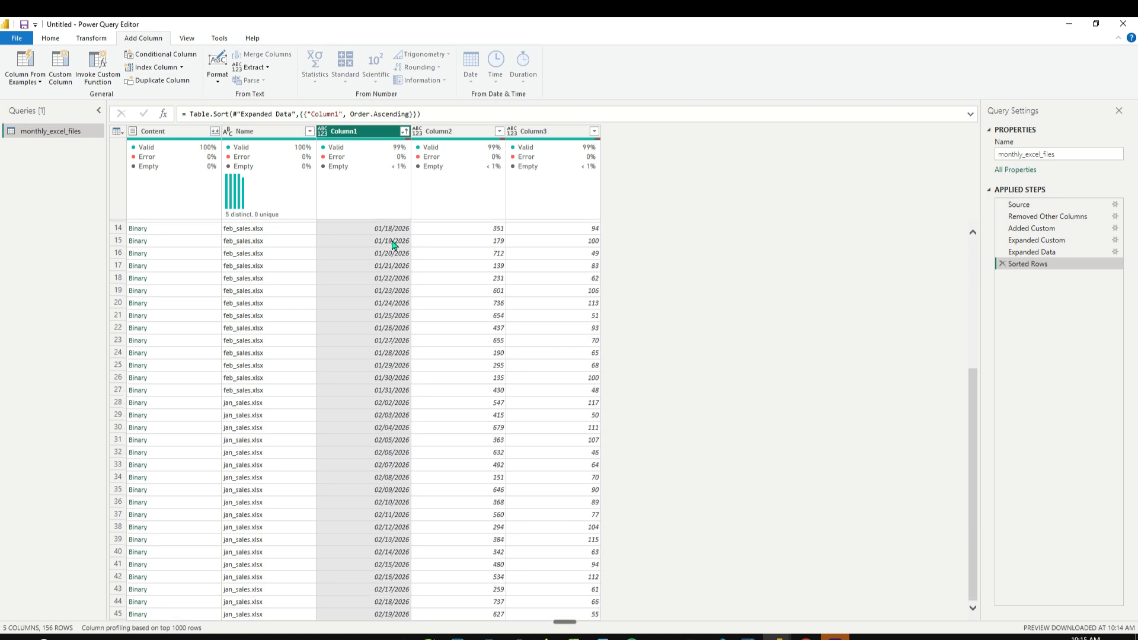
pyautogui.scroll(-20, 395, 313)
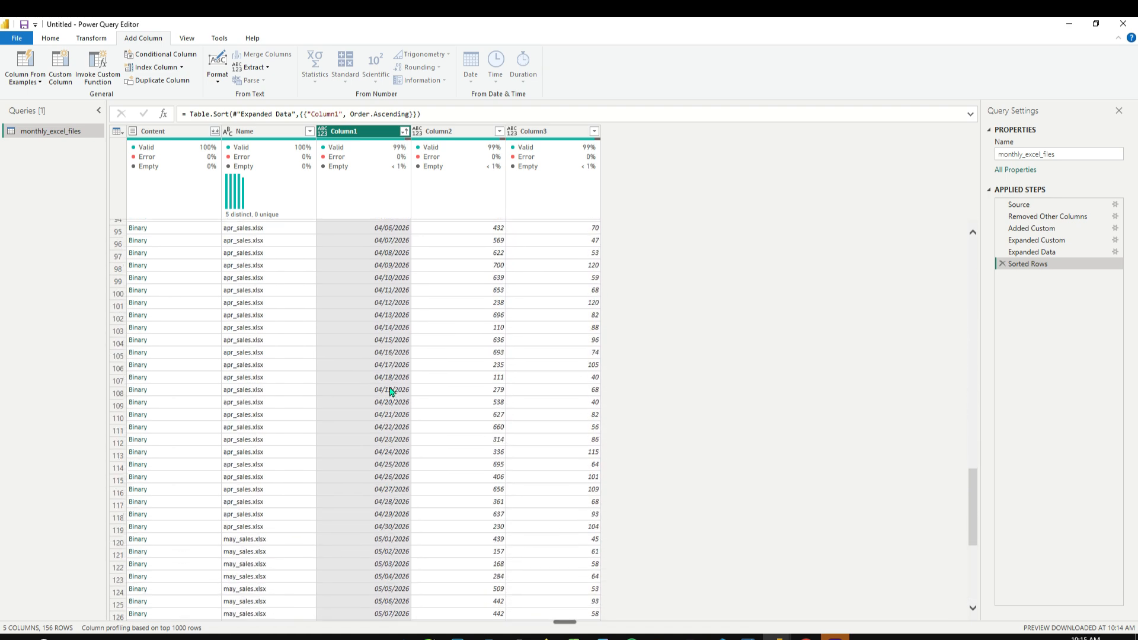
pyautogui.scroll(20, 382, 332)
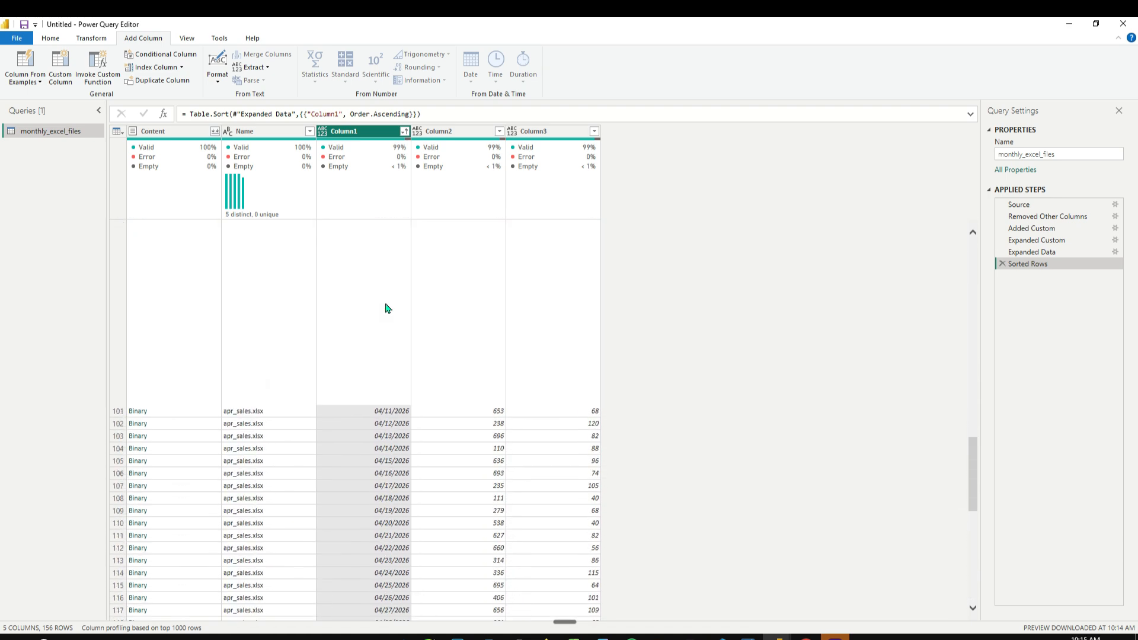
# Remove the Name and Content columns from the combined table.
pyautogui.click(267, 131)
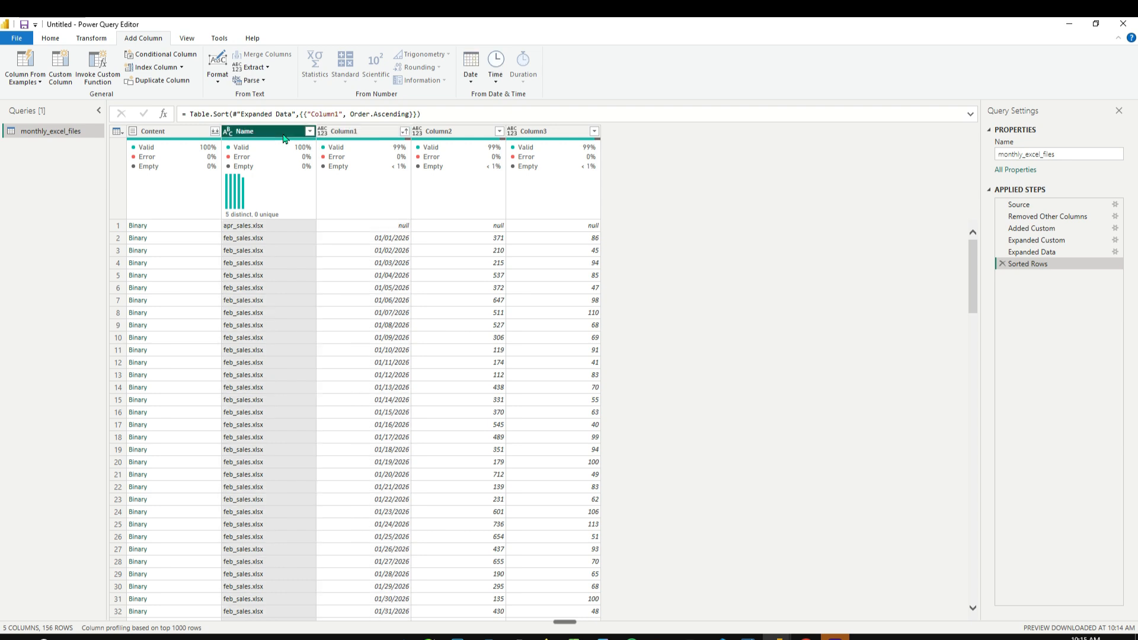
pyautogui.keyDown('ctrl'); pyautogui.click(179, 134); pyautogui.keyUp('ctrl')
pyautogui.rightClick(180, 134)
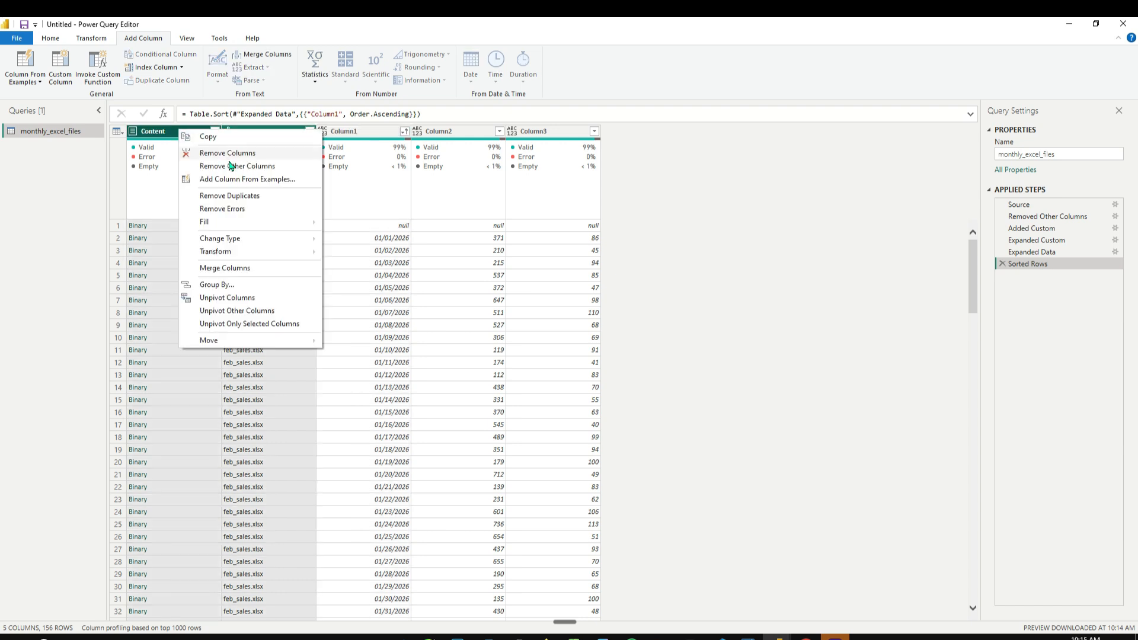
pyautogui.click(248, 155)
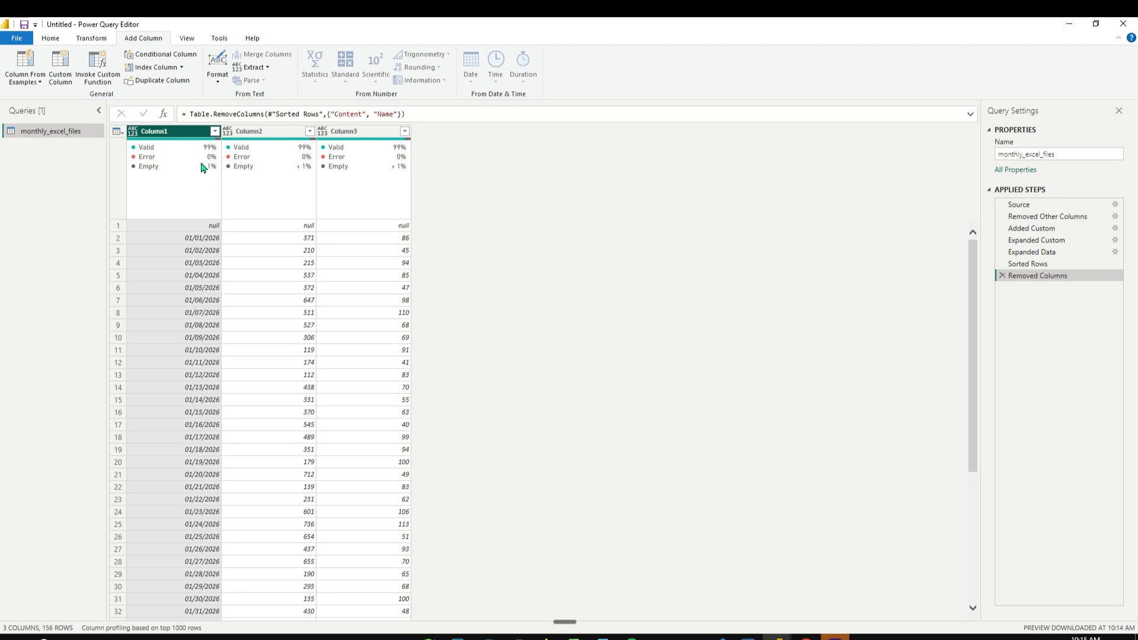
# Sort the table by Column1 in descending order and use the first row as headers.
pyautogui.click(214, 131)
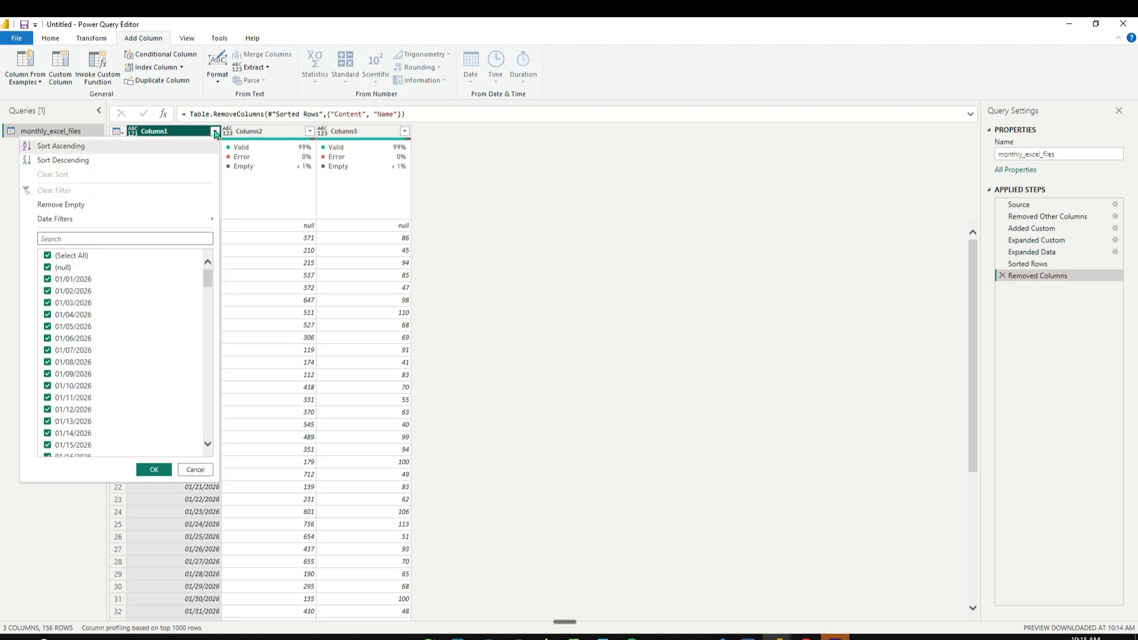
pyautogui.scroll(-14, 171, 296)
pyautogui.scroll(-3, 168, 320)
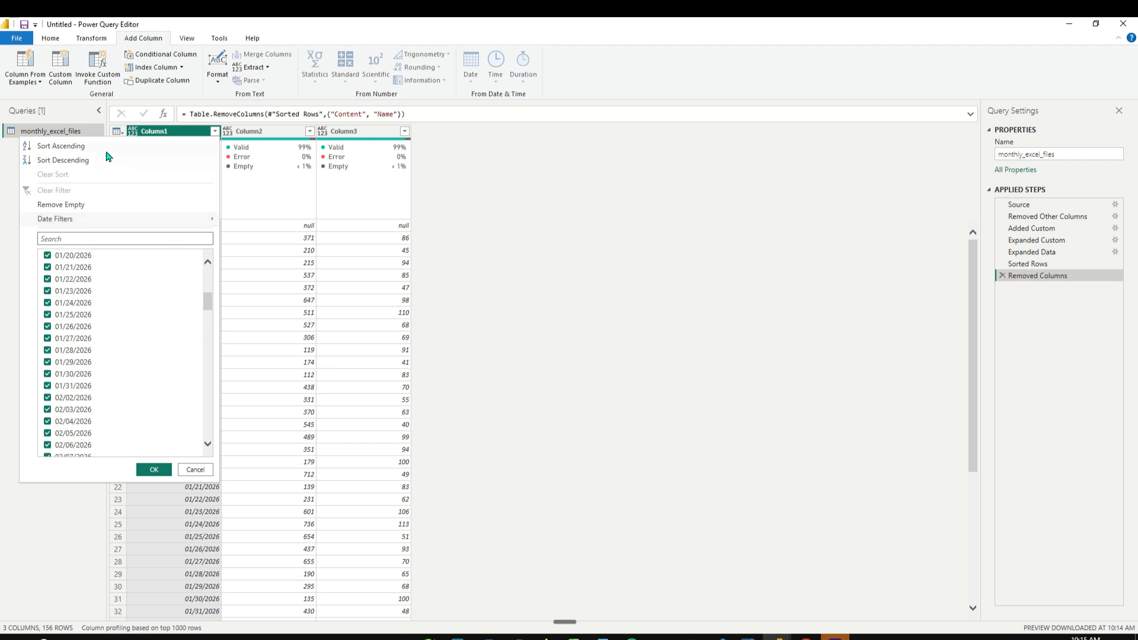
pyautogui.click(62, 160)
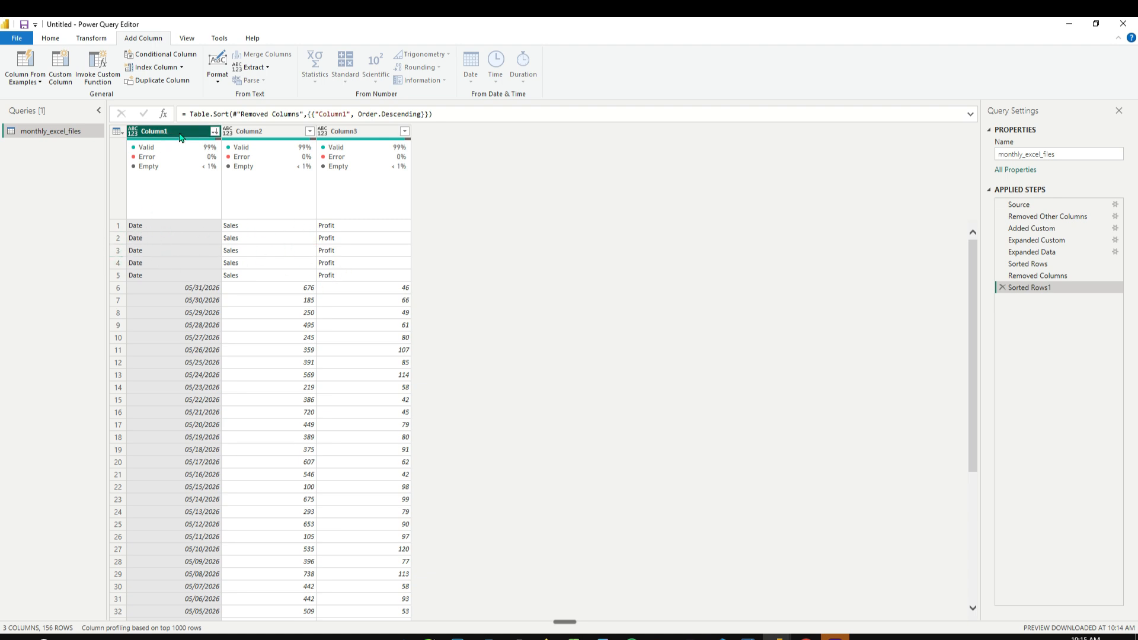
pyautogui.click(51, 38)
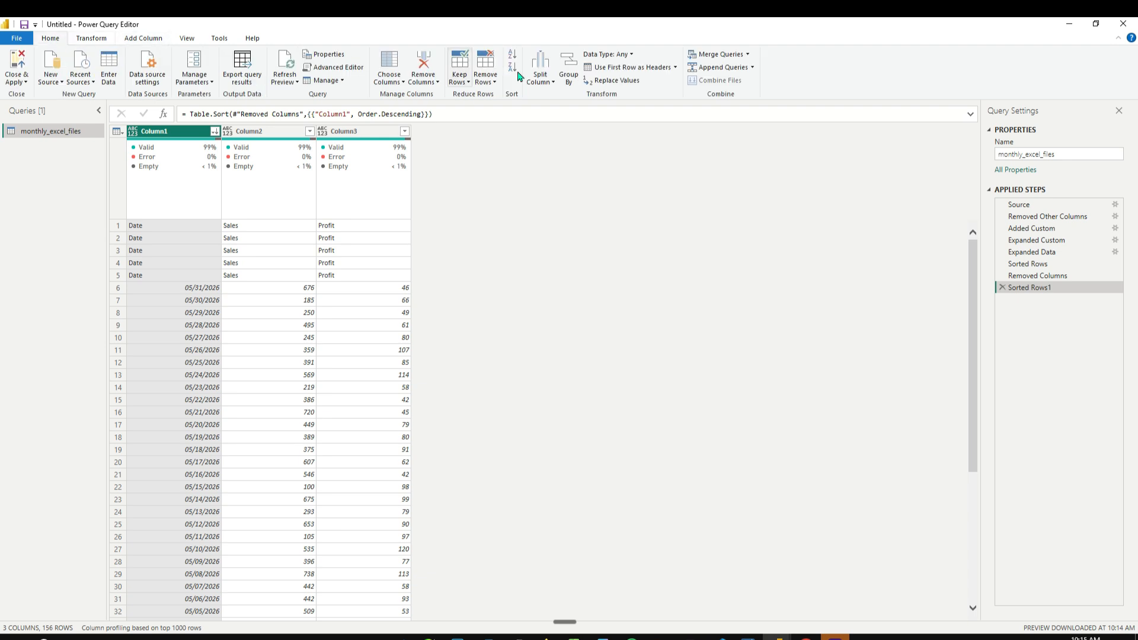
pyautogui.click(620, 70)
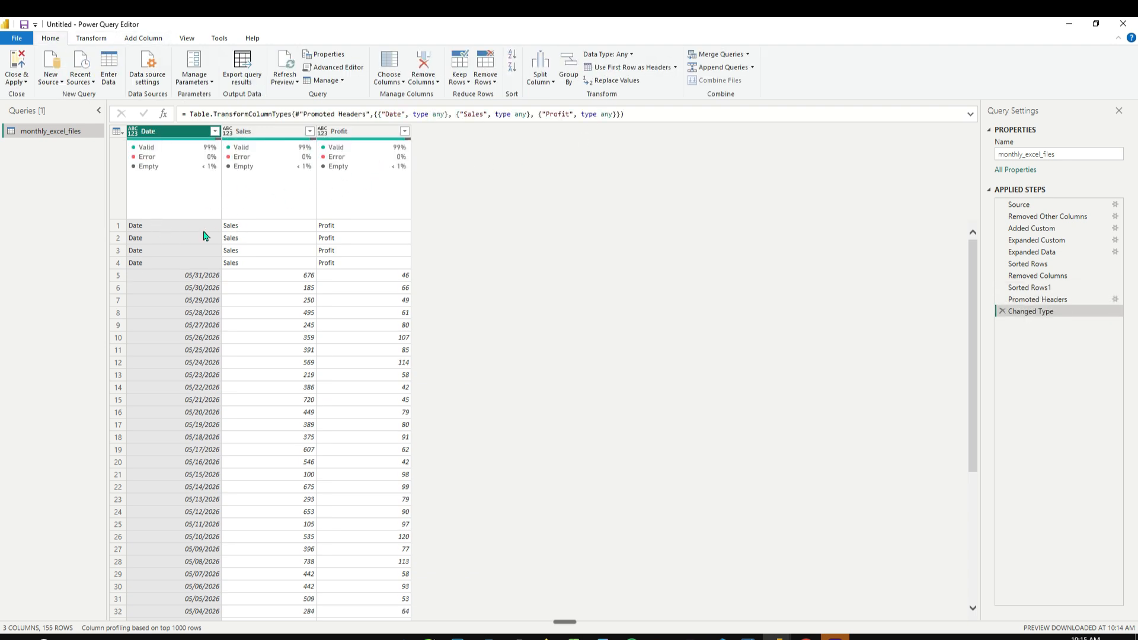
# Filter the Date column to exclude the null entries and the repeated Date header rows.
pyautogui.click(214, 131)
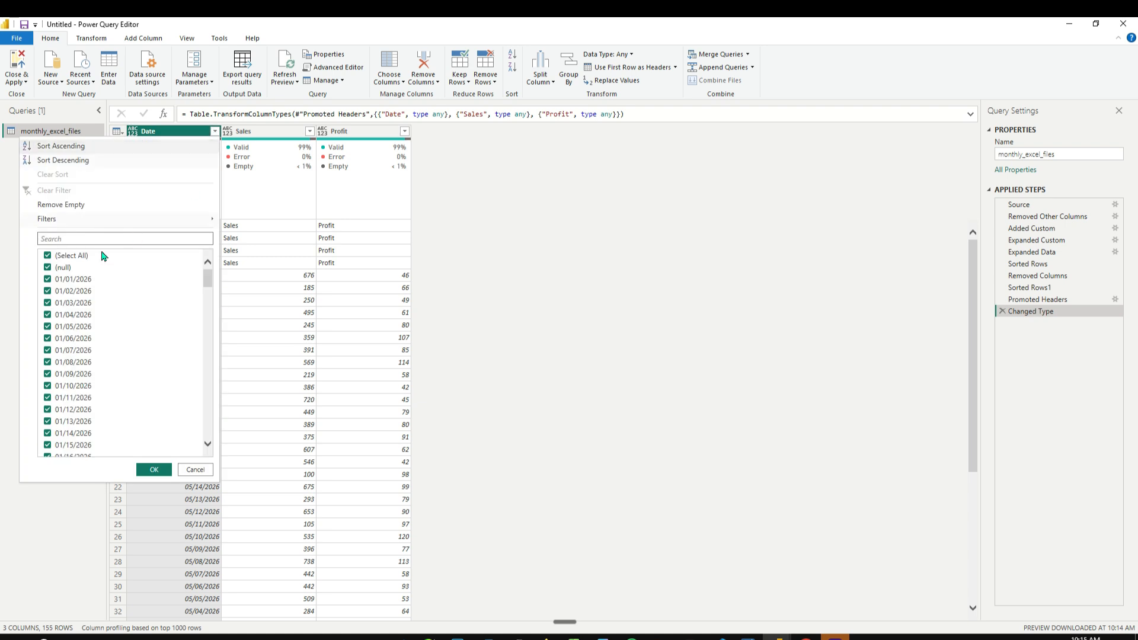
pyautogui.click(48, 268)
pyautogui.moveTo(207, 279); pyautogui.dragTo(208, 436)
pyautogui.click(48, 452)
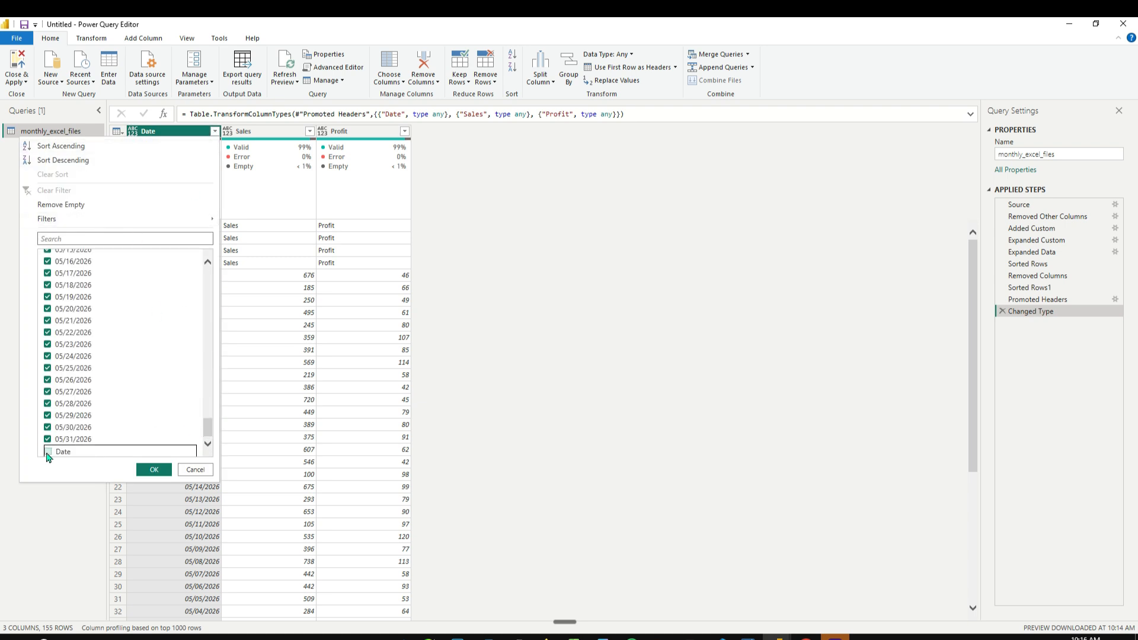
pyautogui.click(151, 469)
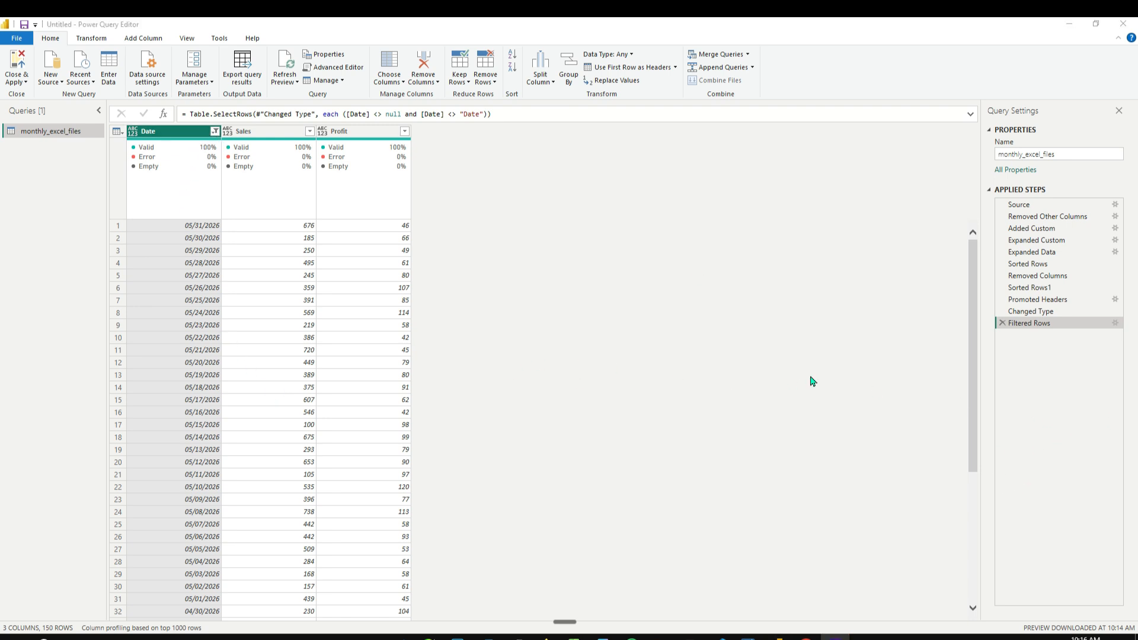
# Check the filtered rows and the filter value lists of the Date, Sales and Profit columns for leftover header or null entries.
pyautogui.scroll(-20, 198, 321)
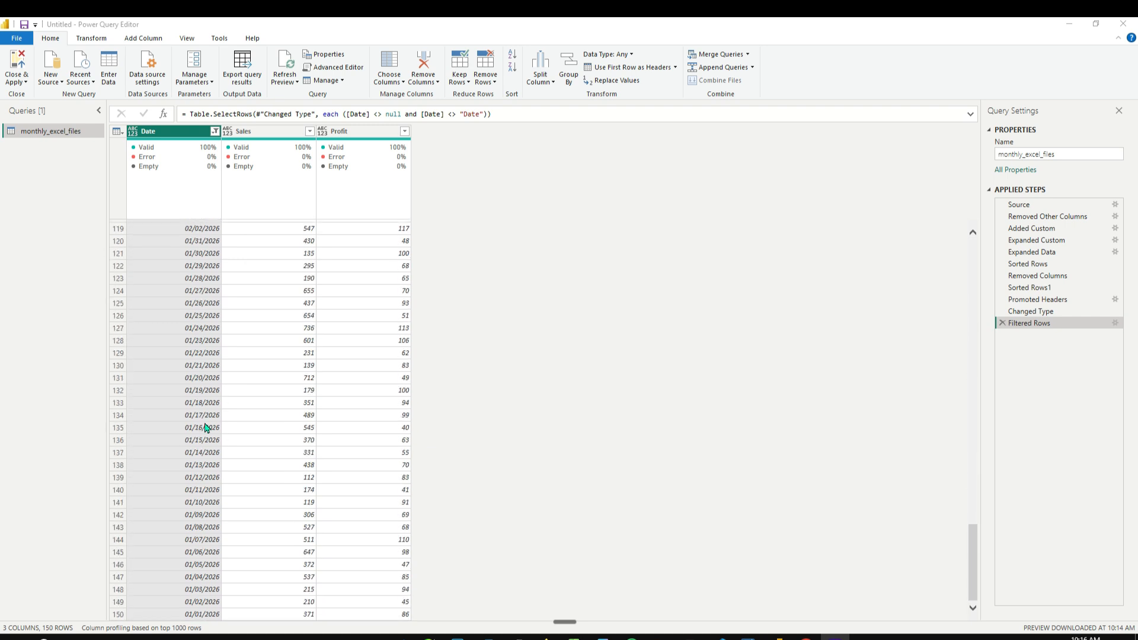
pyautogui.click(214, 131)
pyautogui.scroll(-15, 119, 356)
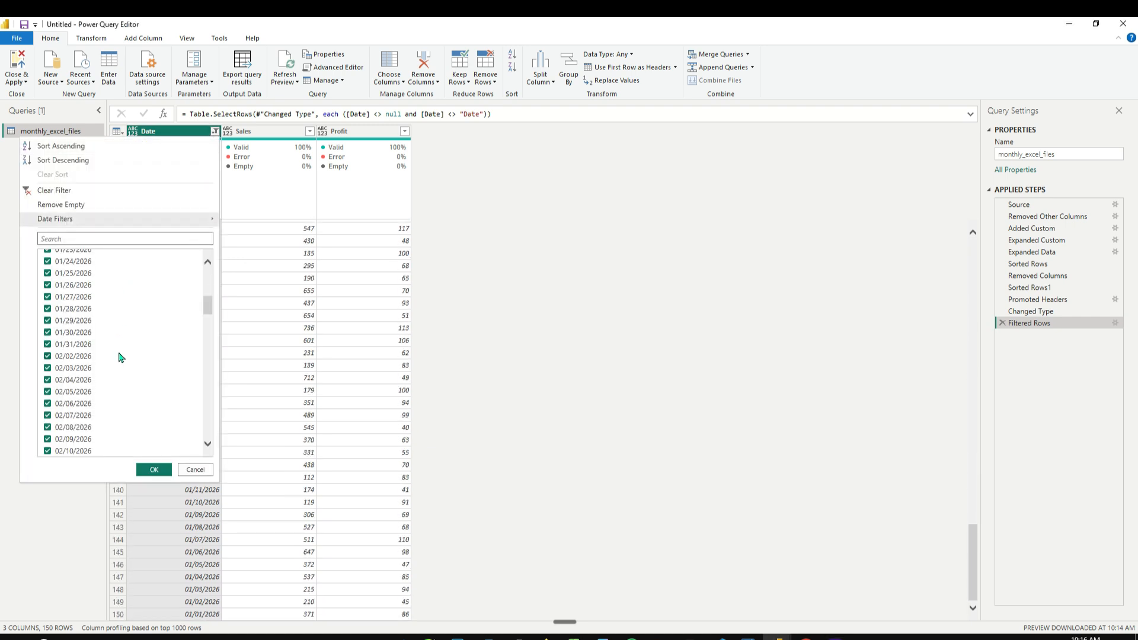
pyautogui.scroll(-20, 121, 430)
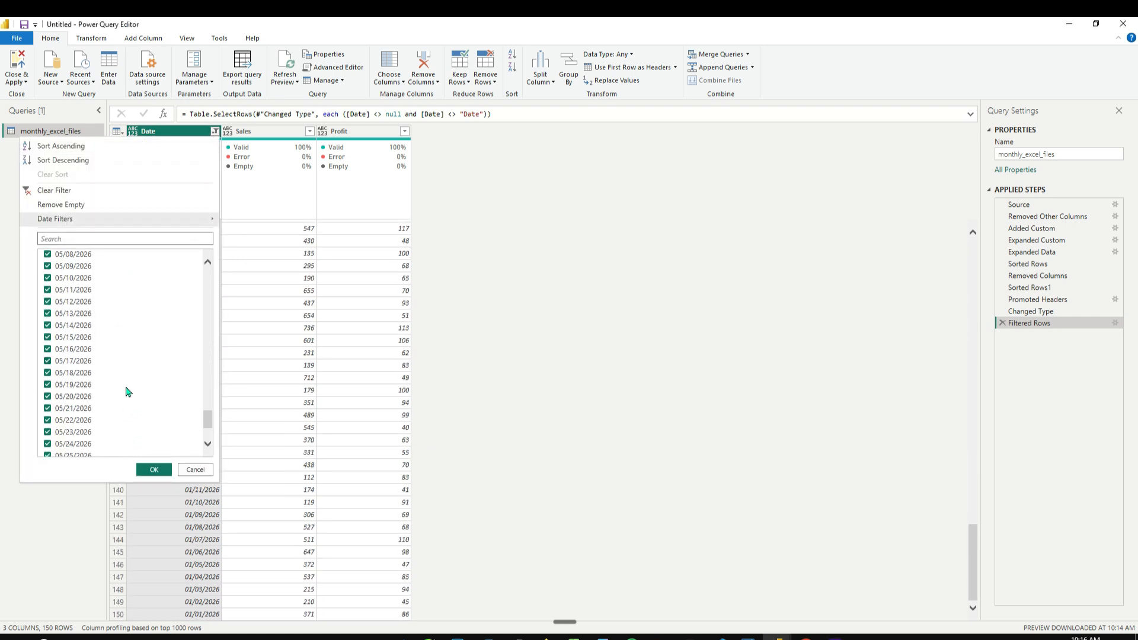
pyautogui.click(154, 470)
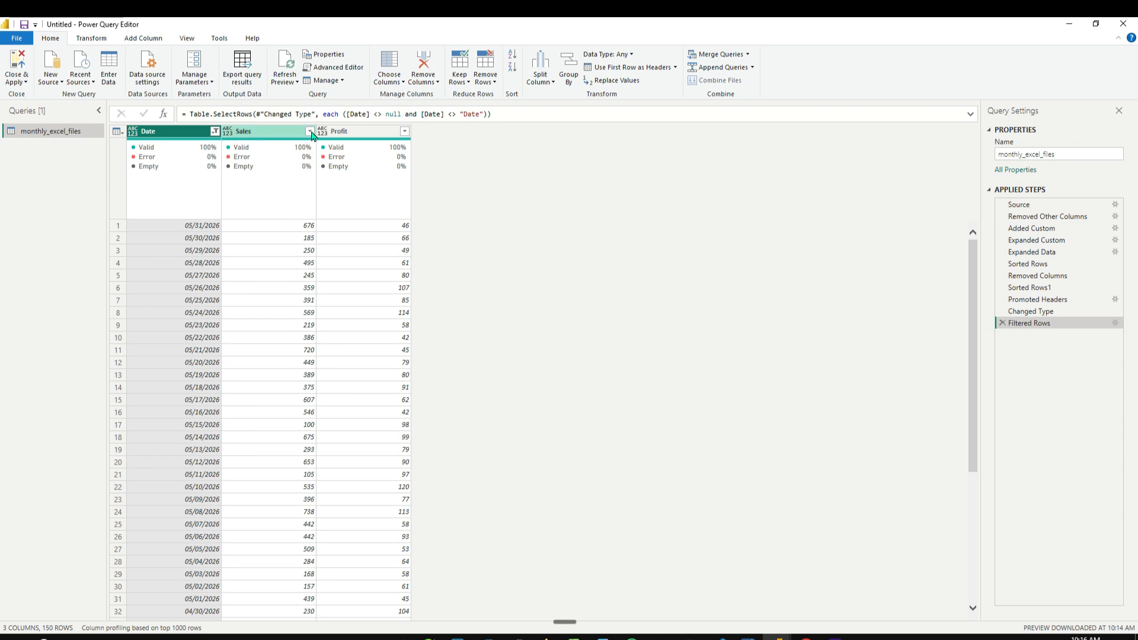
pyautogui.click(309, 131)
pyautogui.click(404, 131)
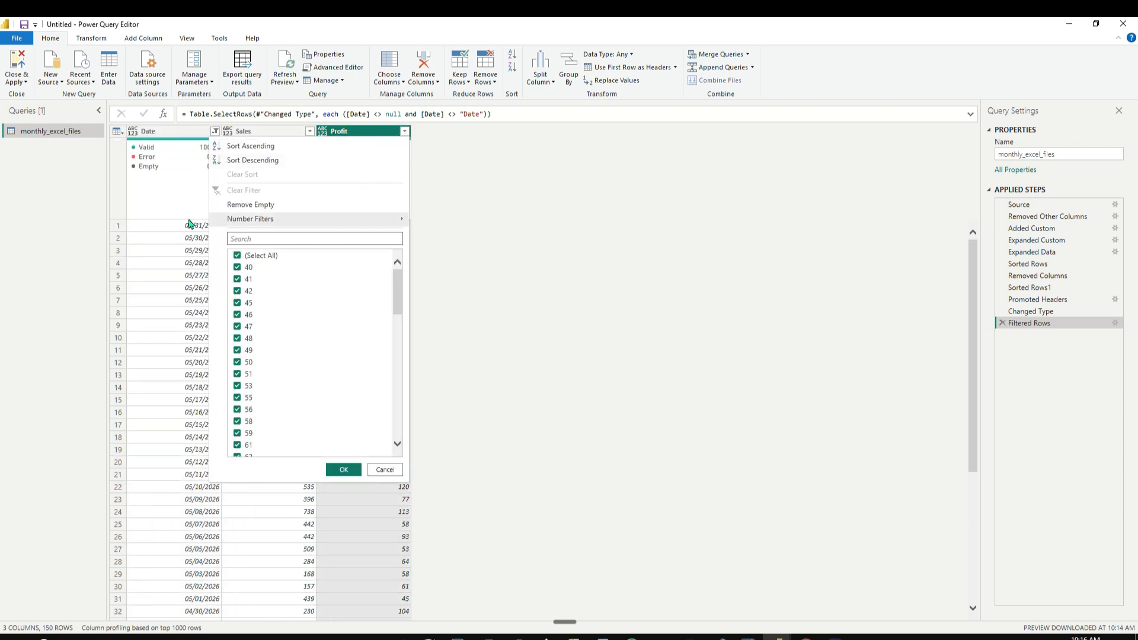
pyautogui.click(434, 147)
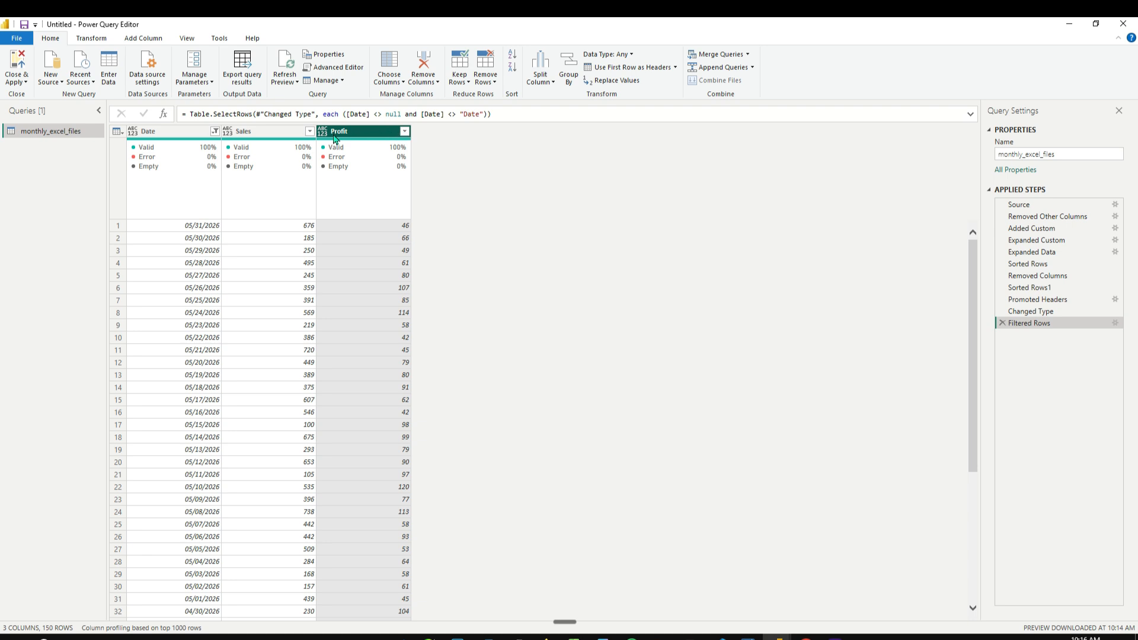
# Change the Profit column's data type to Whole Number.
pyautogui.rightClick(335, 139)
pyautogui.moveTo(394, 242)
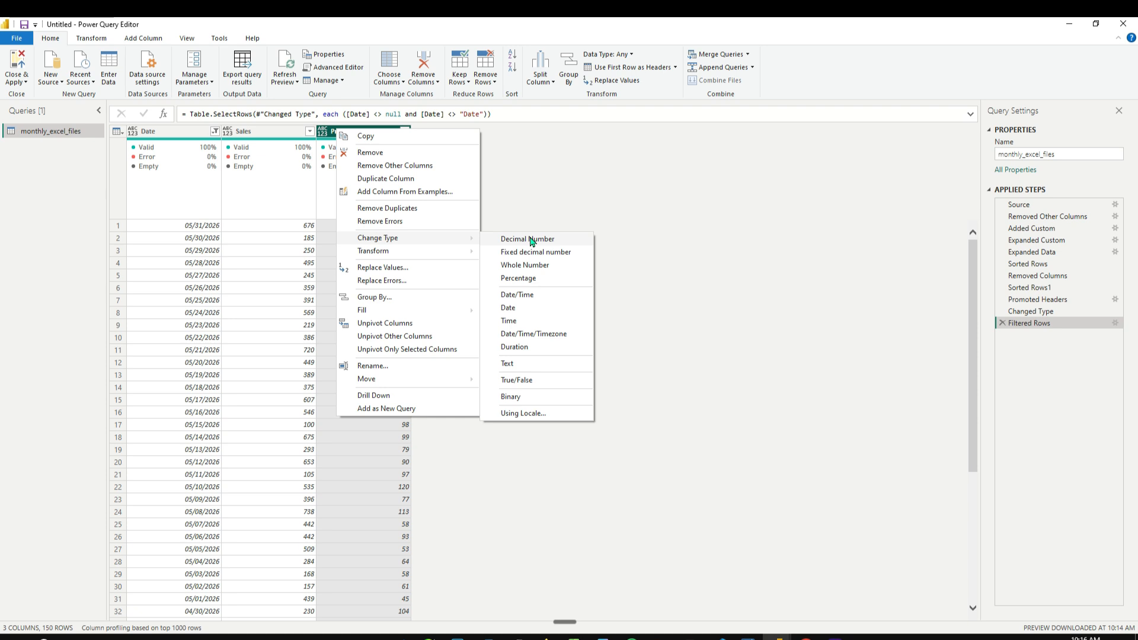
pyautogui.click(517, 272)
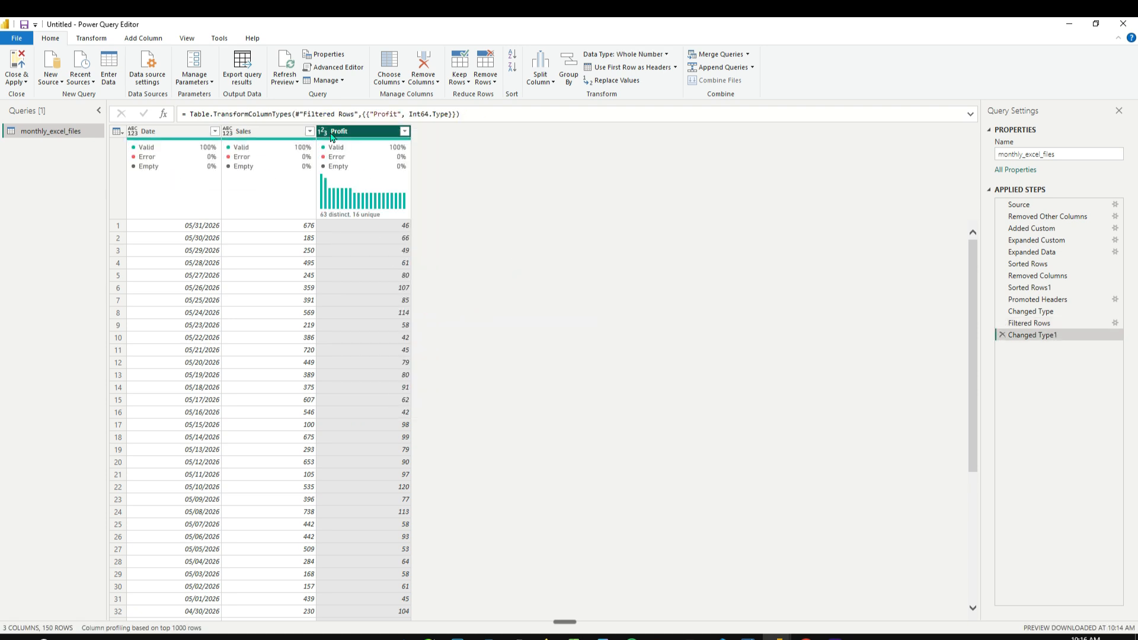
# Detect the data types of the Date, Sales and Profit columns automatically.
pyautogui.keyDown('ctrl'); pyautogui.click(291, 133); pyautogui.keyUp('ctrl')
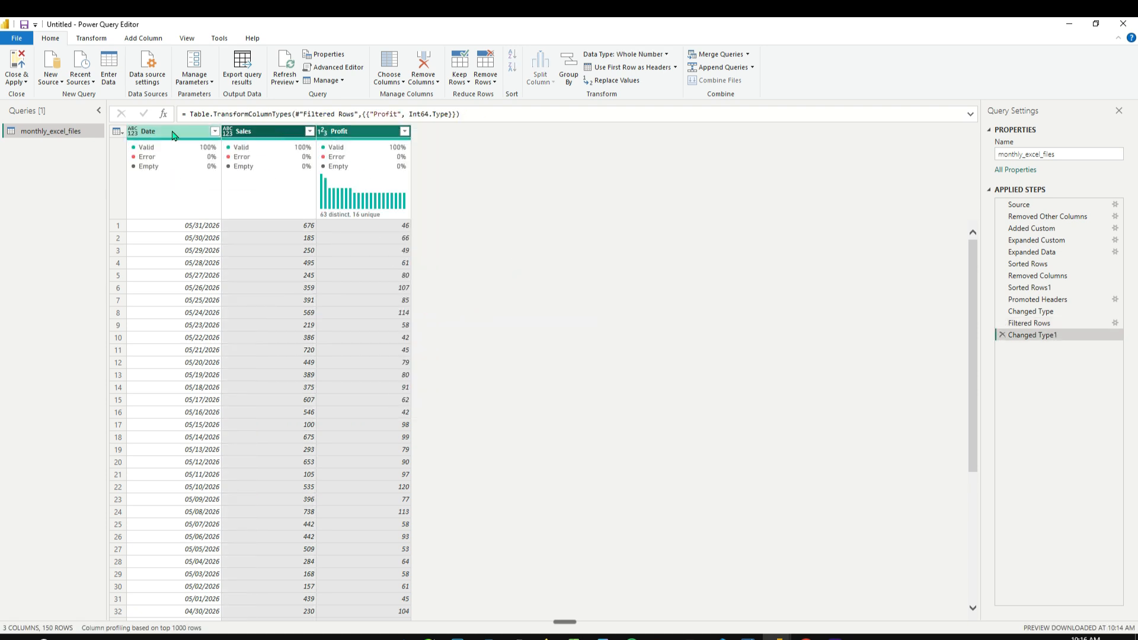
pyautogui.keyDown('ctrl'); pyautogui.click(172, 131); pyautogui.keyUp('ctrl')
pyautogui.click(90, 38)
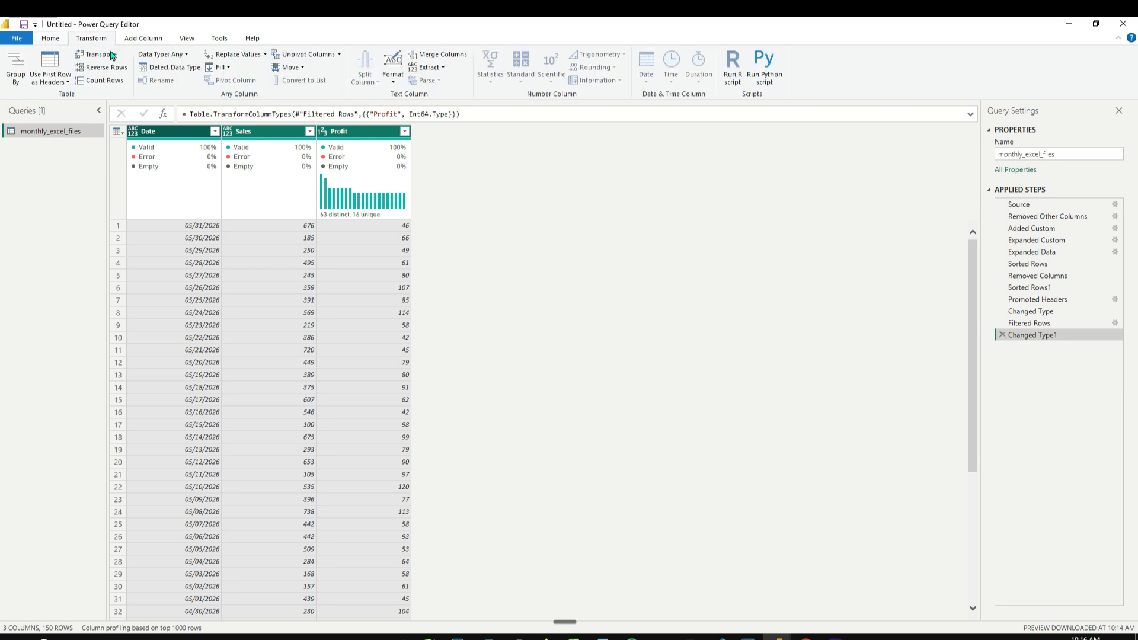
pyautogui.click(174, 68)
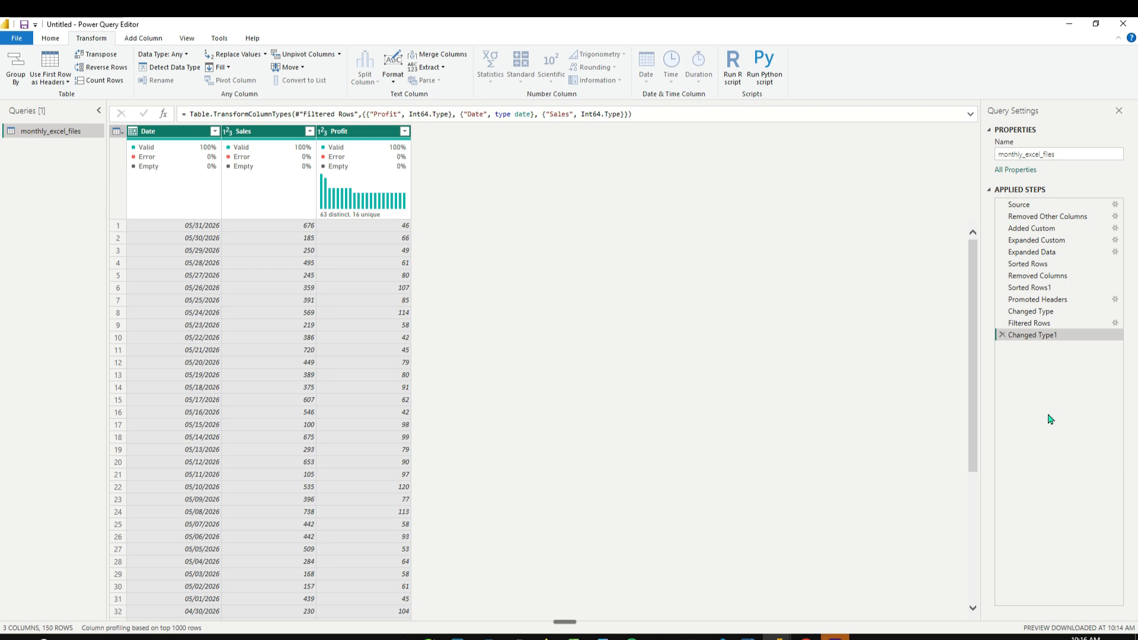
# Review the combined rows and sort the table by the Date column in ascending order.
pyautogui.scroll(-1, 266, 299)
pyautogui.scroll(-20, 266, 299)
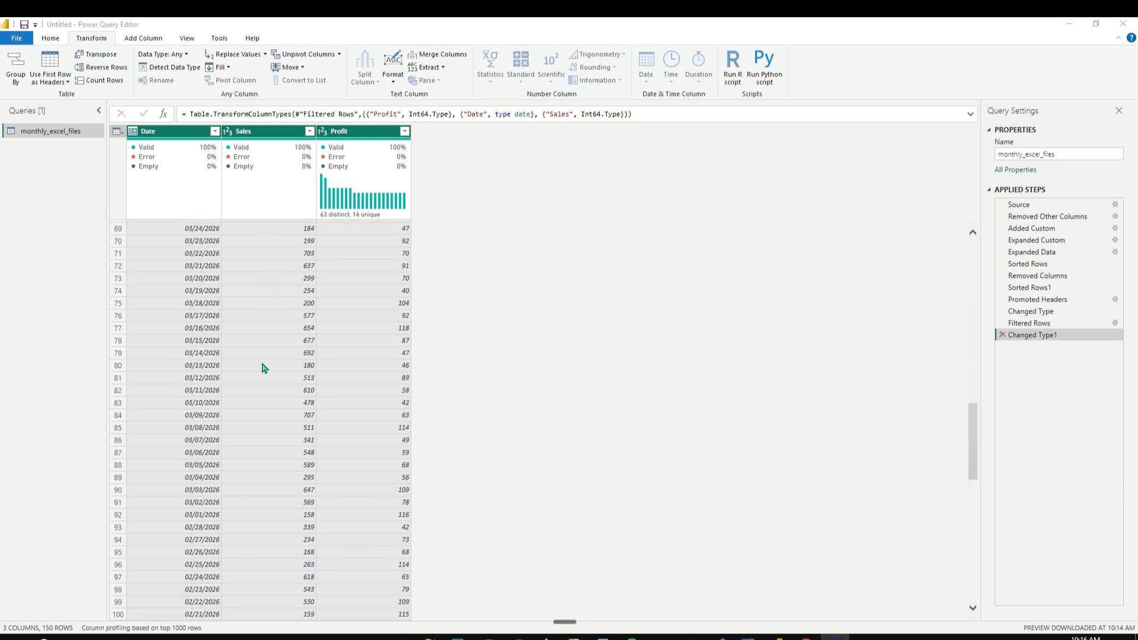
pyautogui.scroll(20, 190, 356)
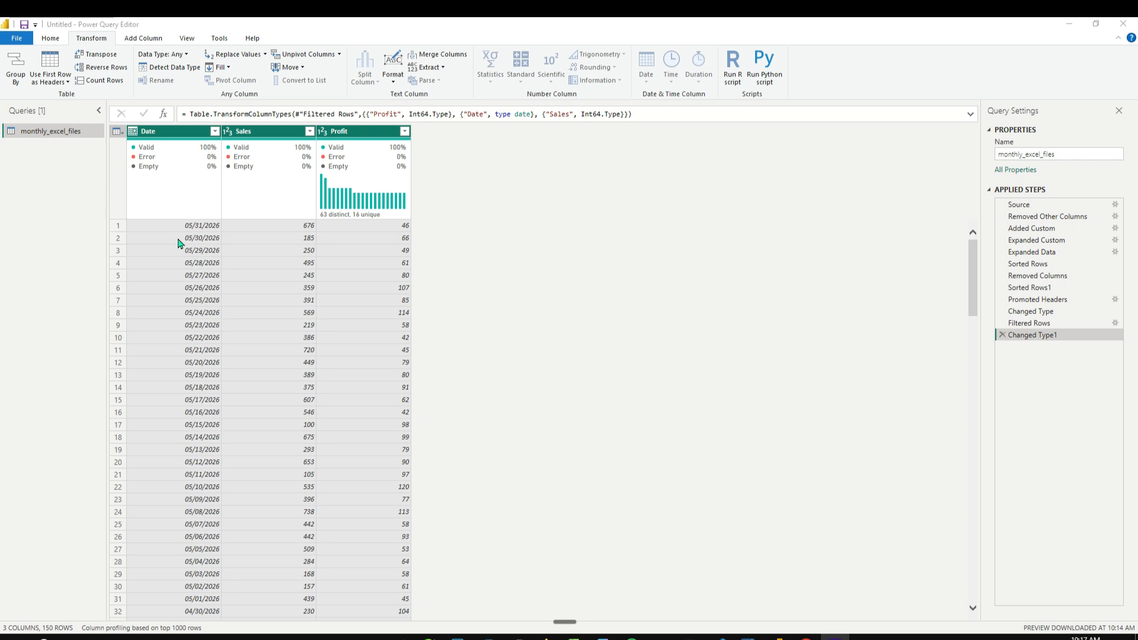
pyautogui.scroll(-20, 186, 296)
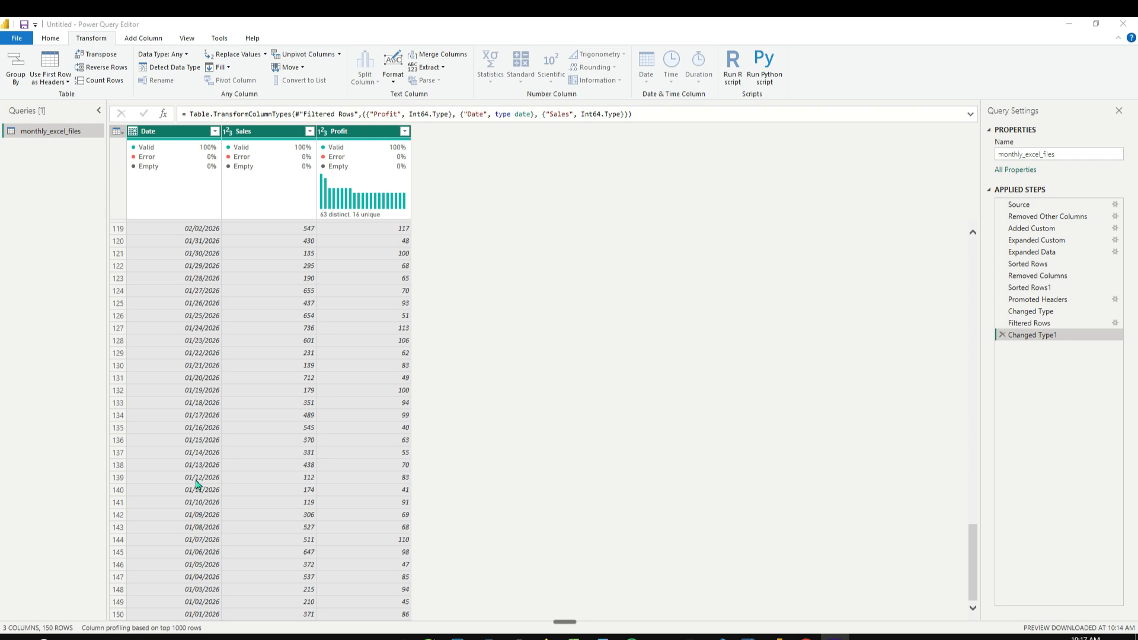
pyautogui.click(215, 137)
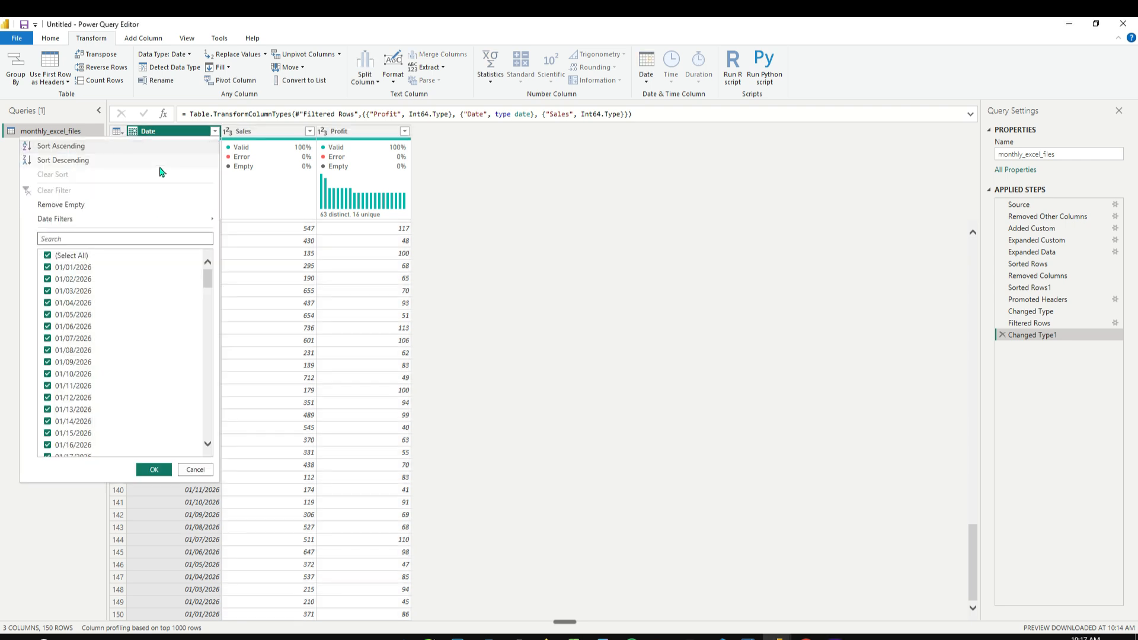
pyautogui.click(131, 150)
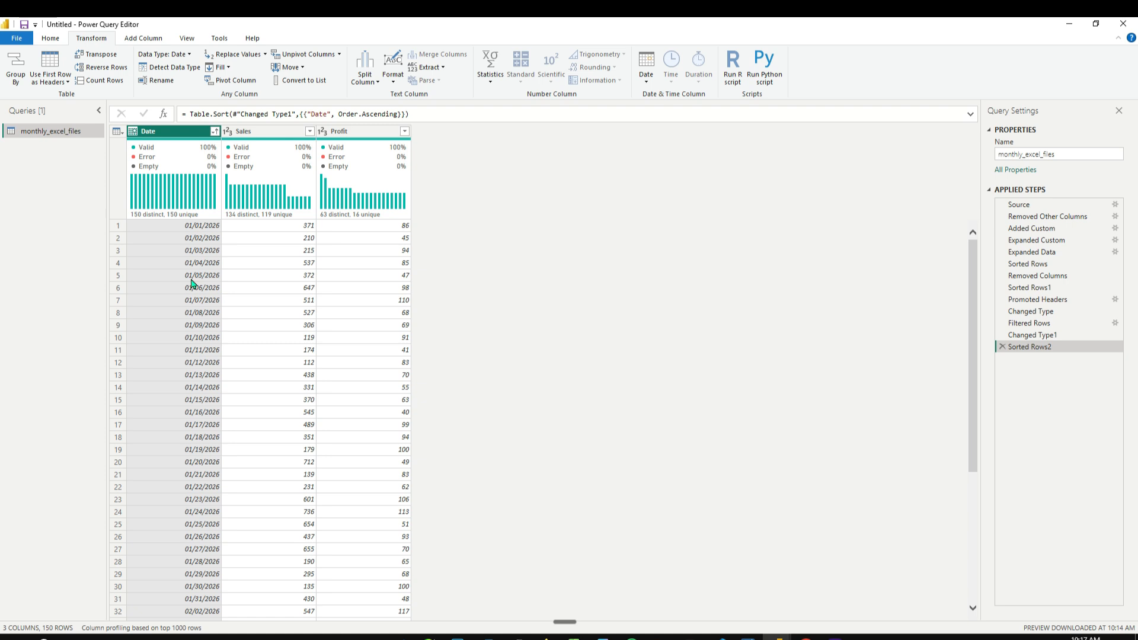
pyautogui.scroll(-20, 191, 283)
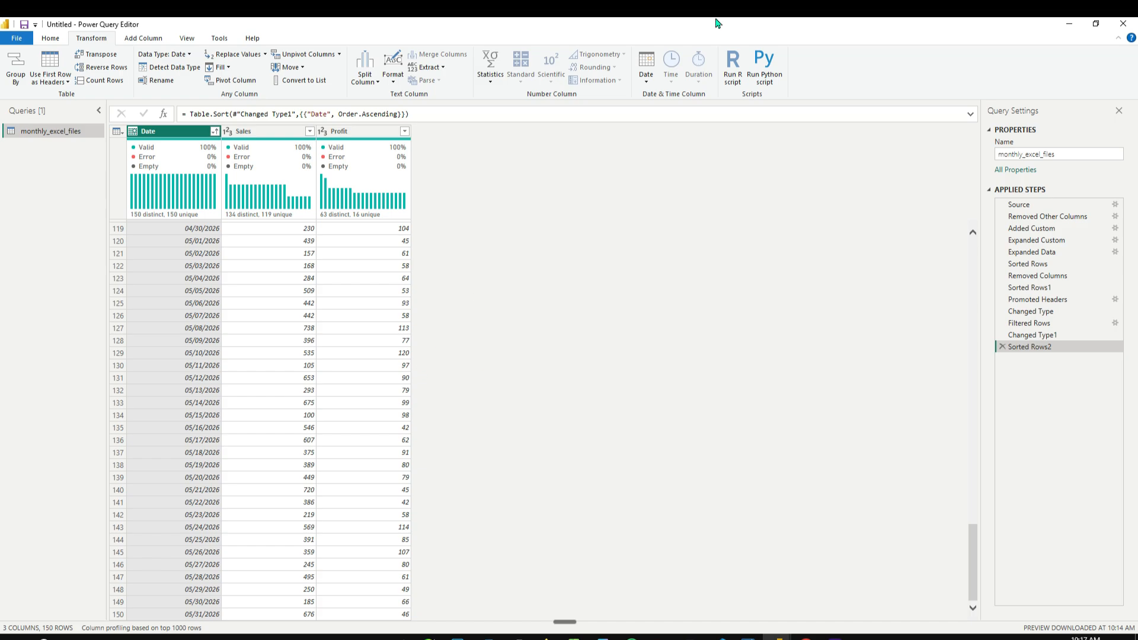
# Switch to the monthly_excel_files folder in File Explorer and duplicate may_sales.xlsx there.
pyautogui.click(1069, 23)
pyautogui.click(1070, 24)
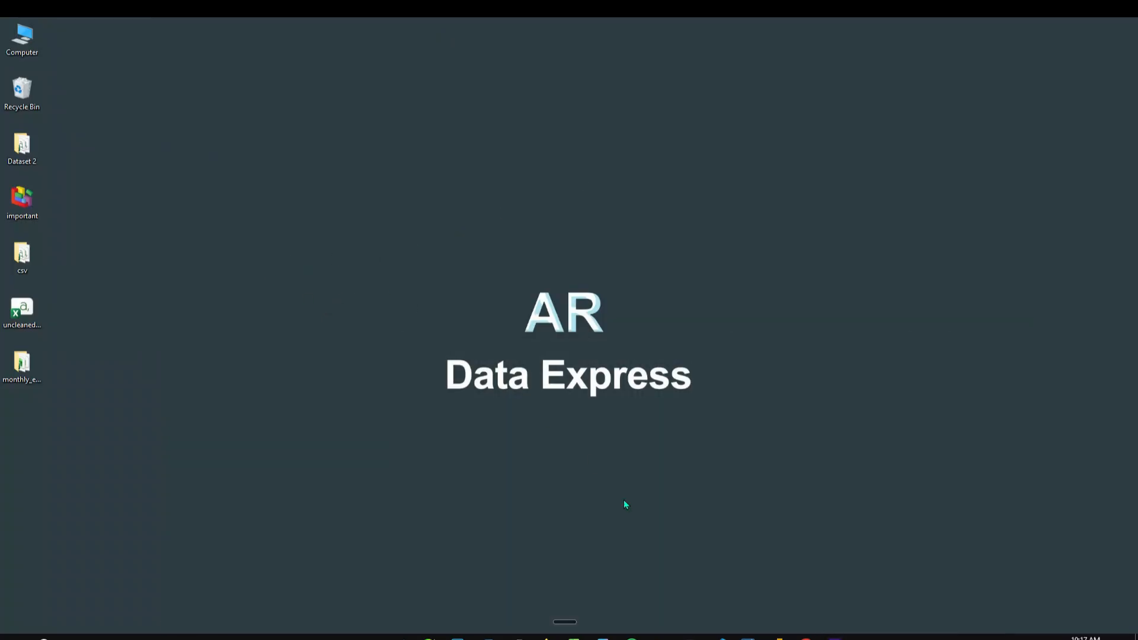
pyautogui.click(662, 636)
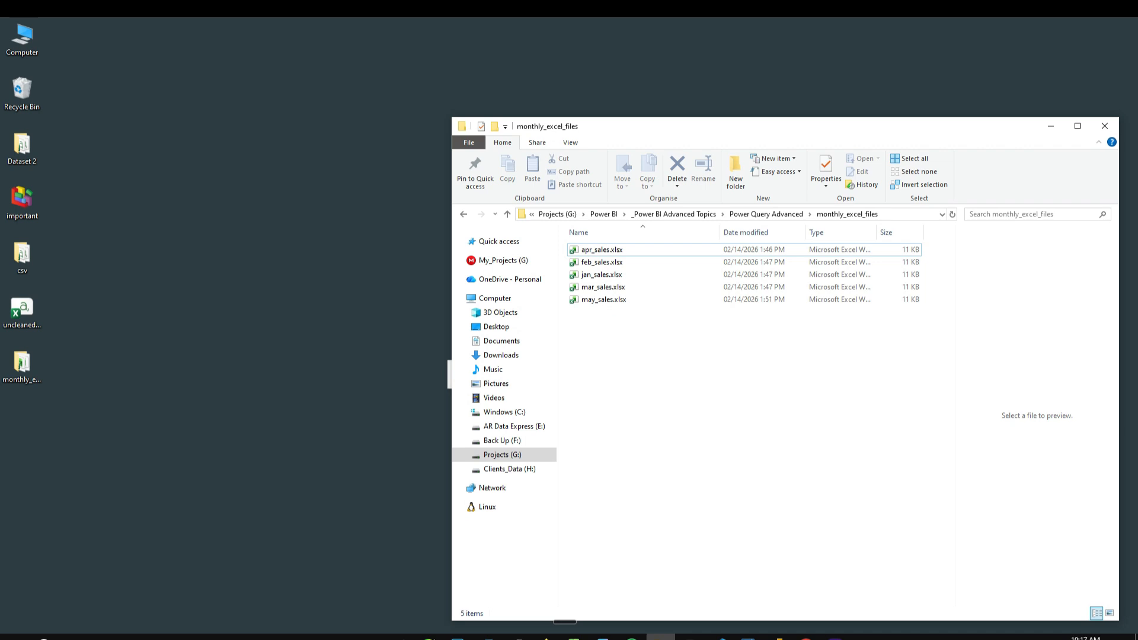
pyautogui.click(601, 300)
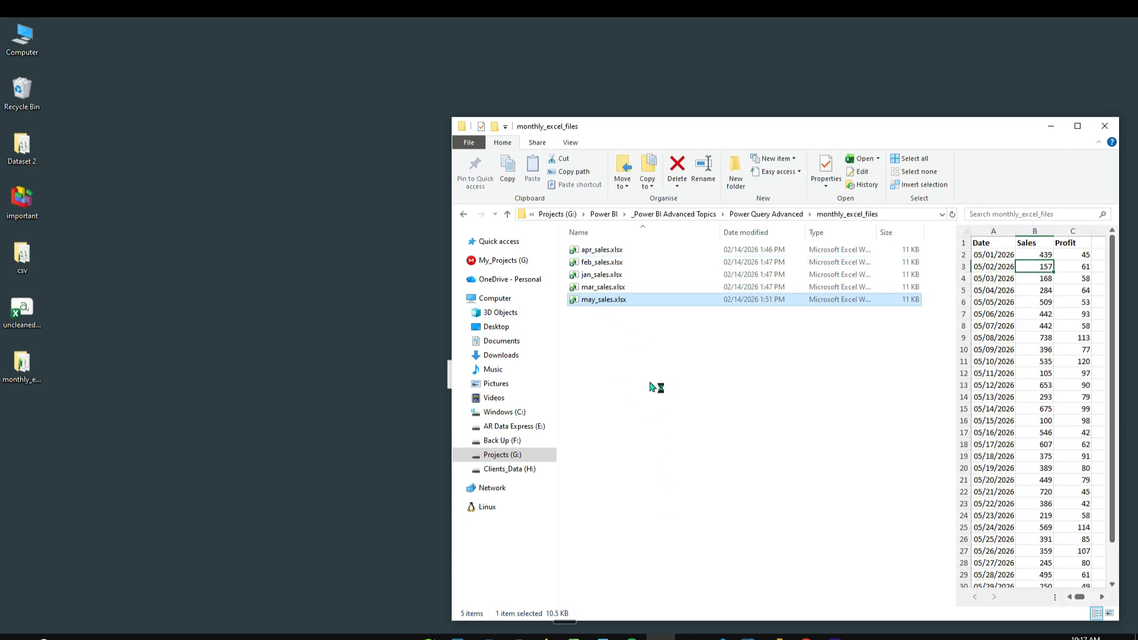
pyautogui.hotkey('ctrl', 'c')
pyautogui.hotkey('ctrl', 'v')
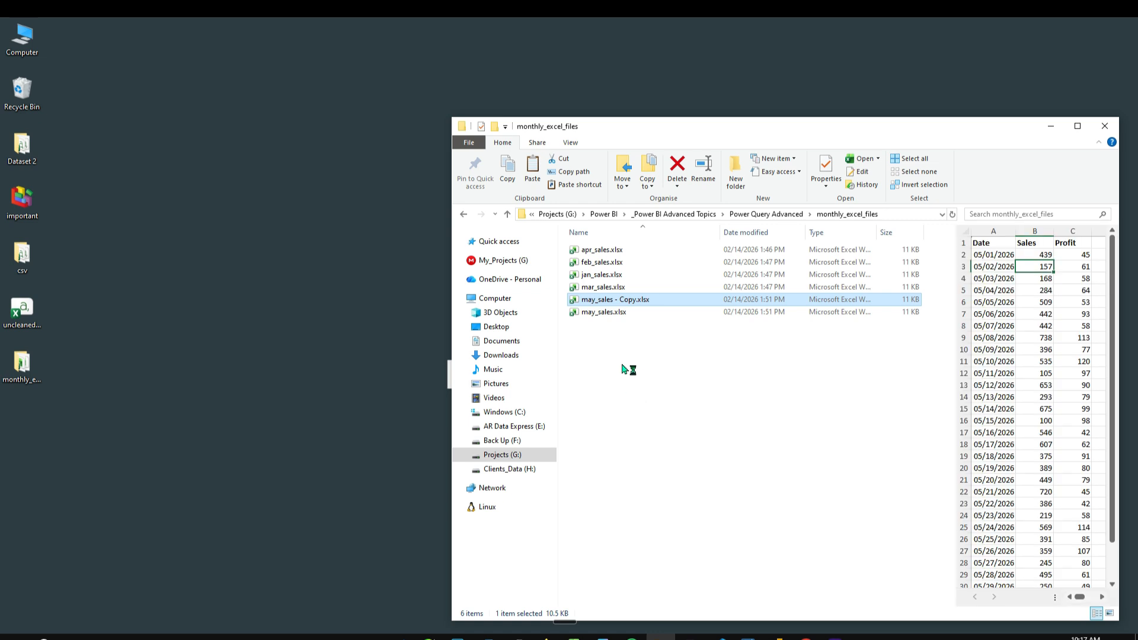
# Rename the duplicated May file as june.xlsx.
pyautogui.click(617, 300)
pyautogui.press('F2')
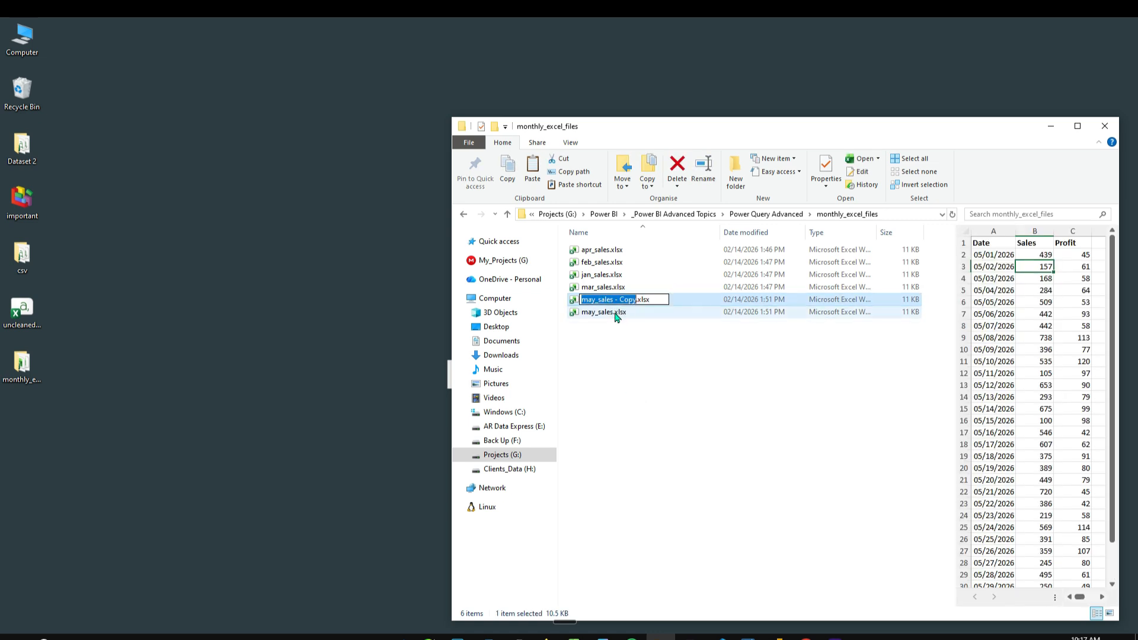
pyautogui.write('june')
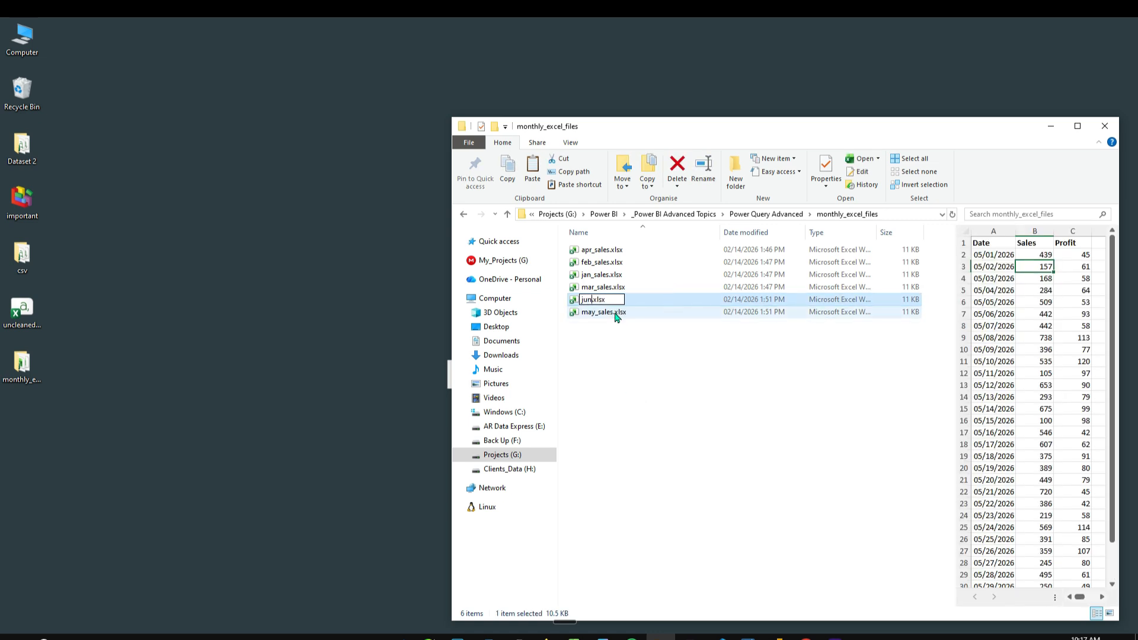
pyautogui.moveTo(673, 388); pyautogui.dragTo(610, 300)
# Open june.xlsx in Excel, set cell A2 to 06/01/2026 and fill the dates down the Date column.
pyautogui.doubleClick(594, 287)
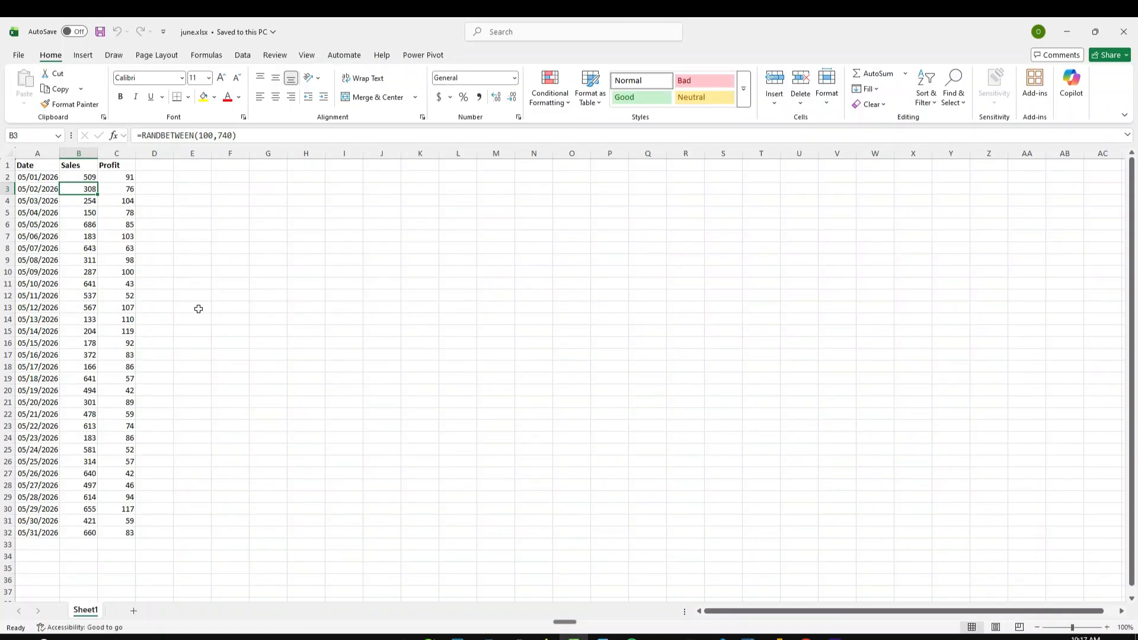
pyautogui.doubleClick(31, 178)
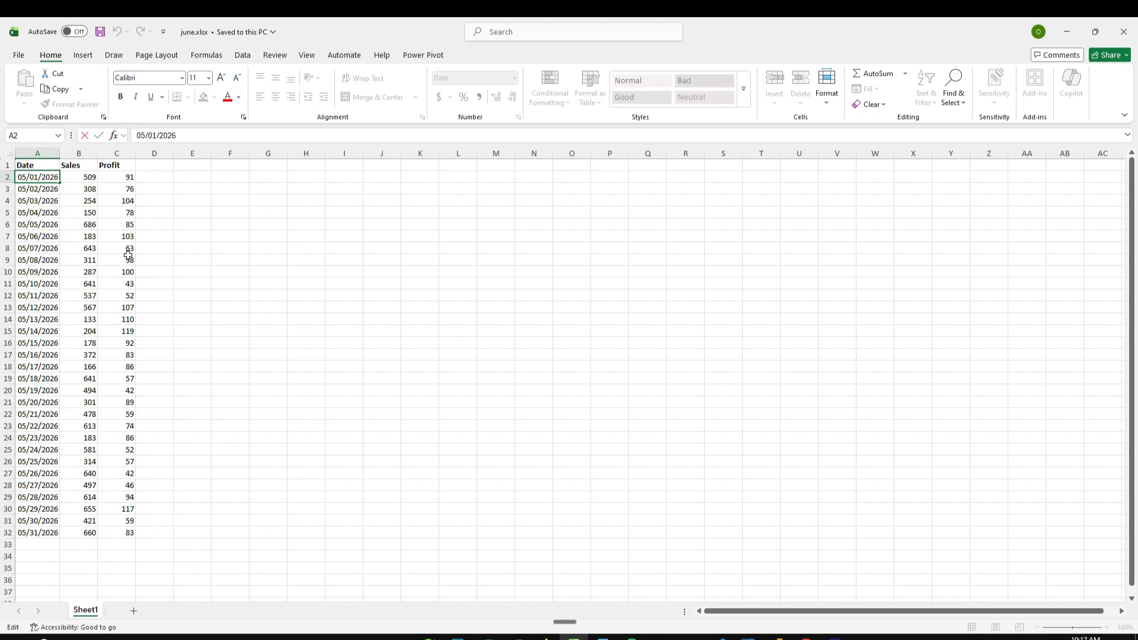
pyautogui.press('BackSpace')
pyautogui.write('6')
pyautogui.click(294, 308)
pyautogui.click(50, 178)
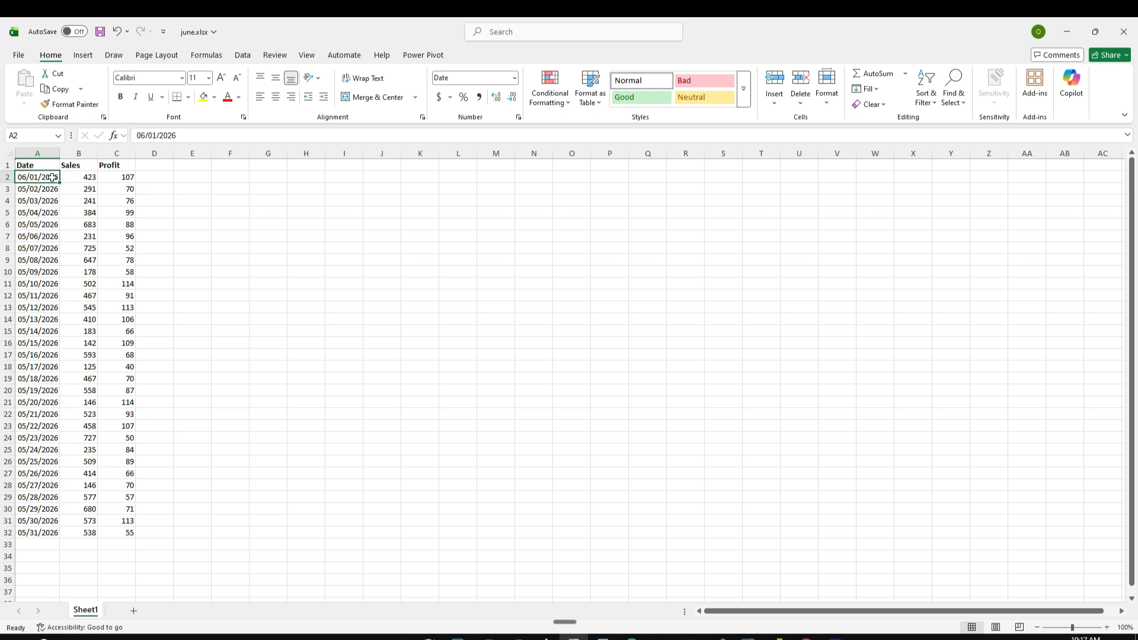
pyautogui.doubleClick(60, 183)
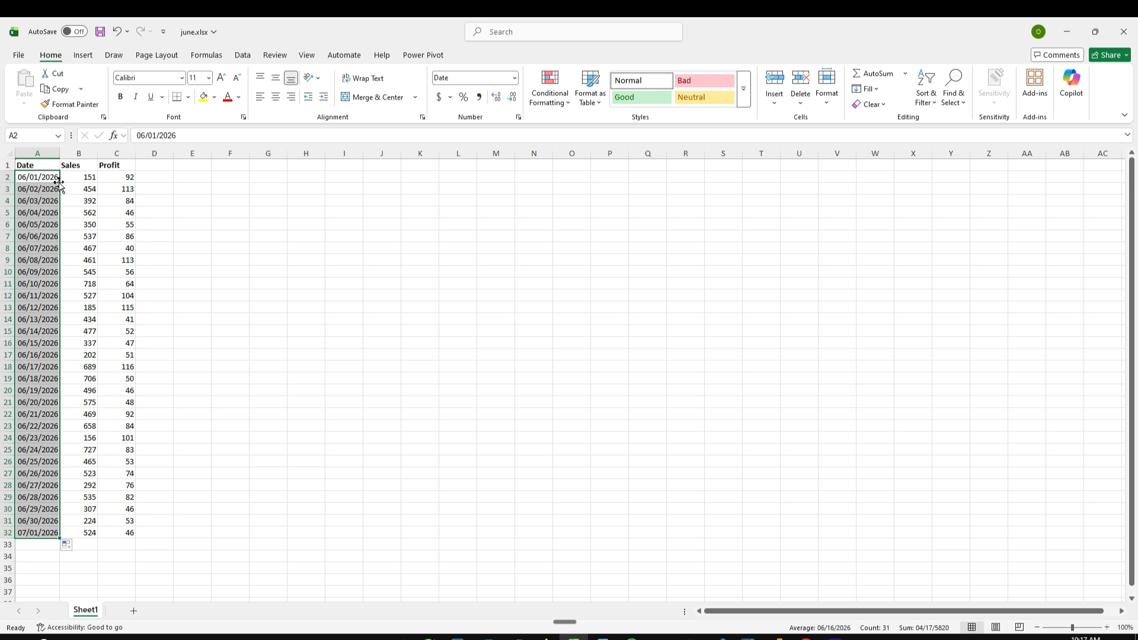
# Clear the surplus 07/01/2026 record in row 32, including its sales and profit.
pyautogui.moveTo(34, 533); pyautogui.dragTo(122, 529)
pyautogui.press('Delete')
pyautogui.click(255, 507)
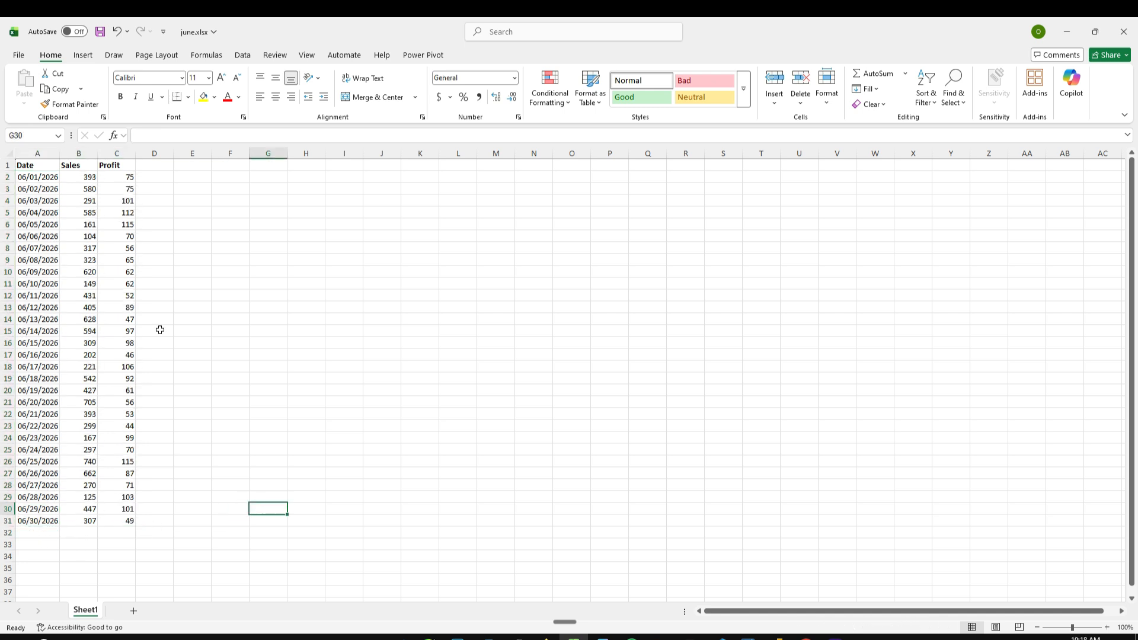
# Replace the RANDBETWEEN formulas in the Sales and Profit cells B2:C31 with their static values.
pyautogui.click(85, 178)
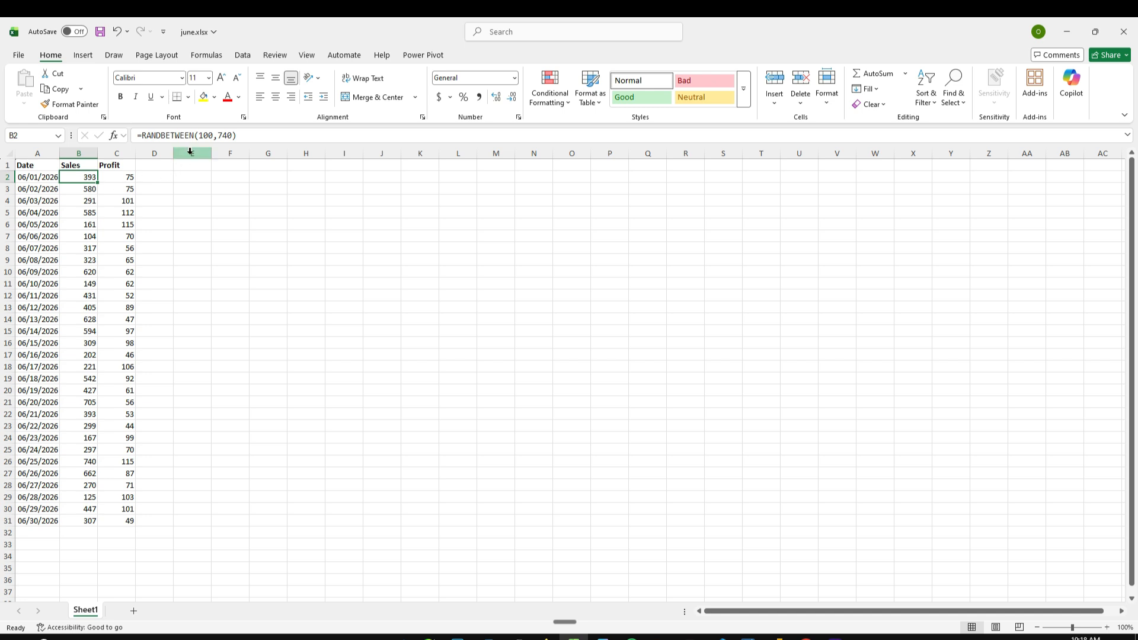
pyautogui.click(190, 216)
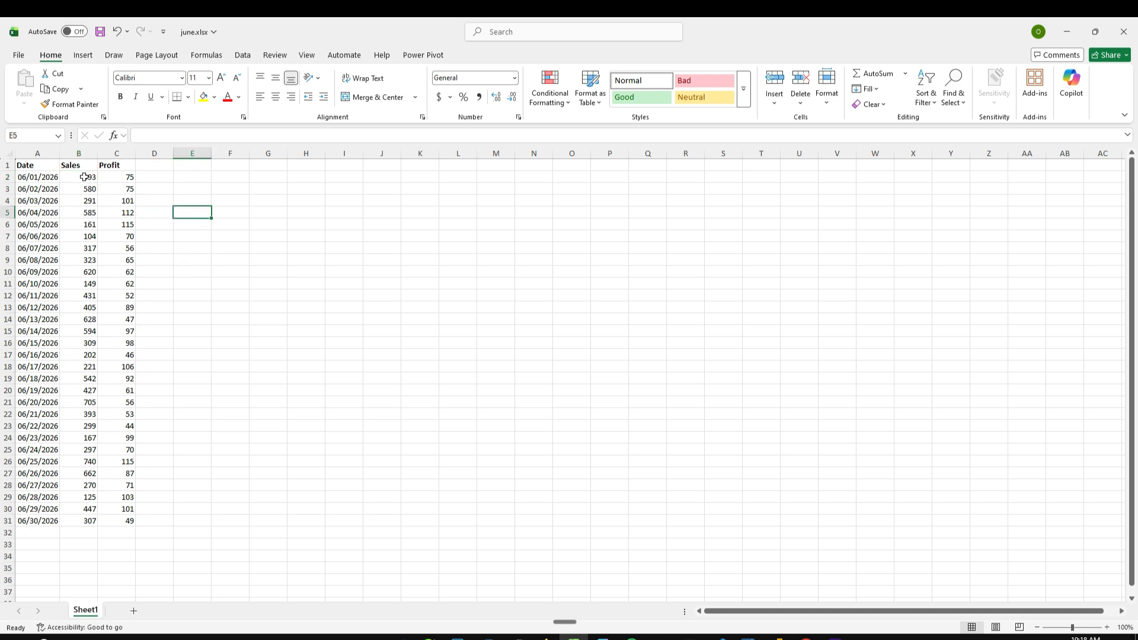
pyautogui.moveTo(84, 177); pyautogui.dragTo(124, 520)
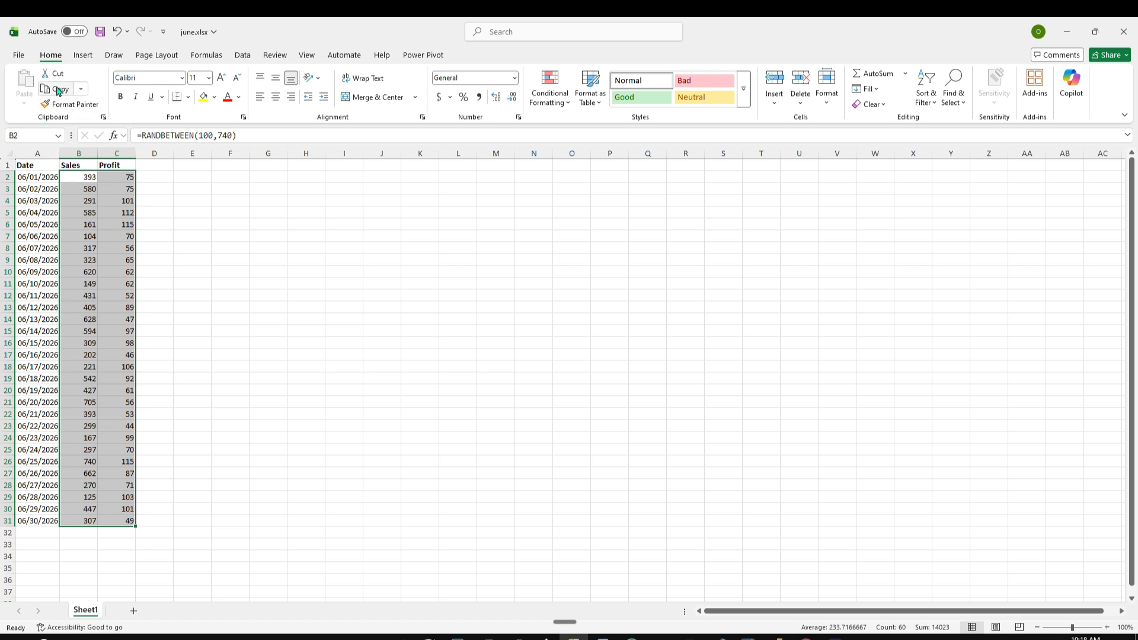
pyautogui.hotkey('ctrl', 'c')
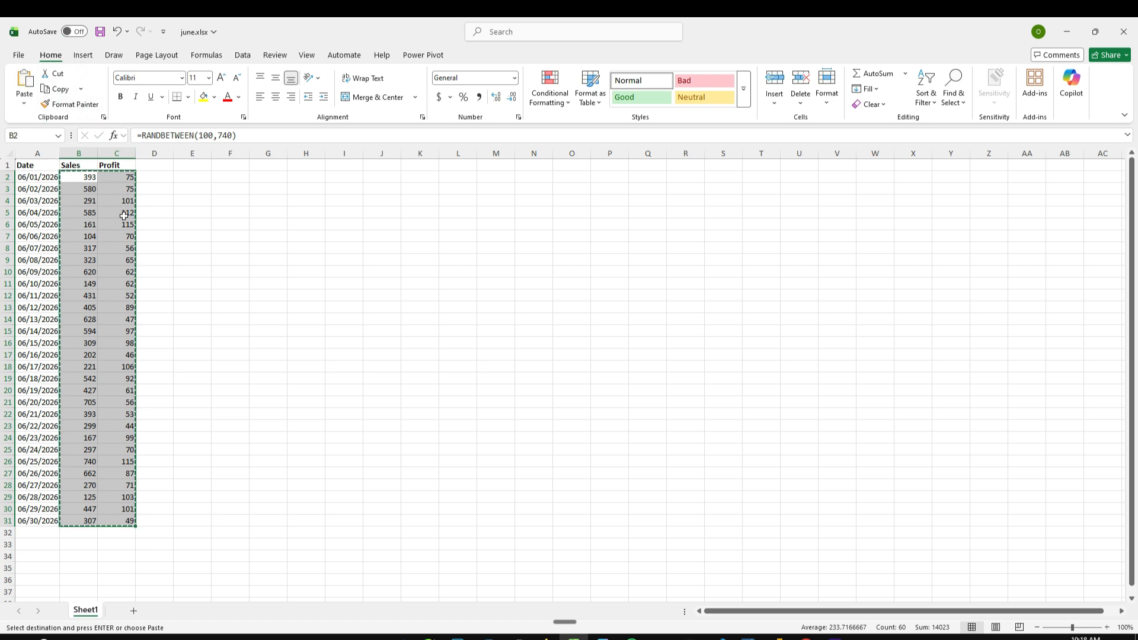
pyautogui.click(23, 103)
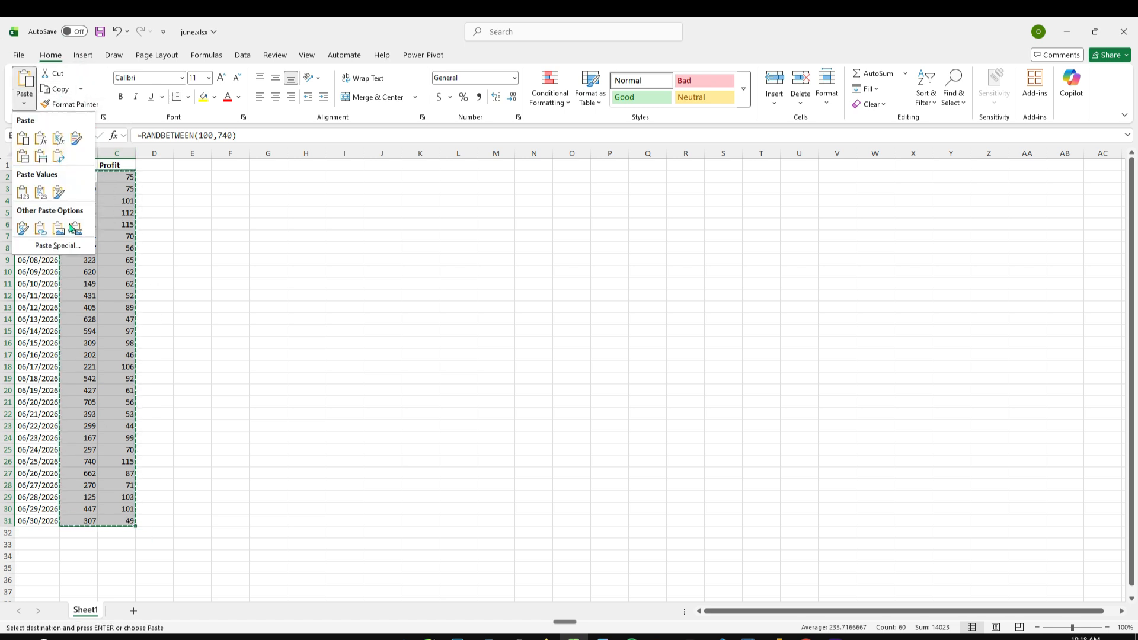
pyautogui.click(22, 191)
pyautogui.click(306, 295)
pyautogui.click(117, 260)
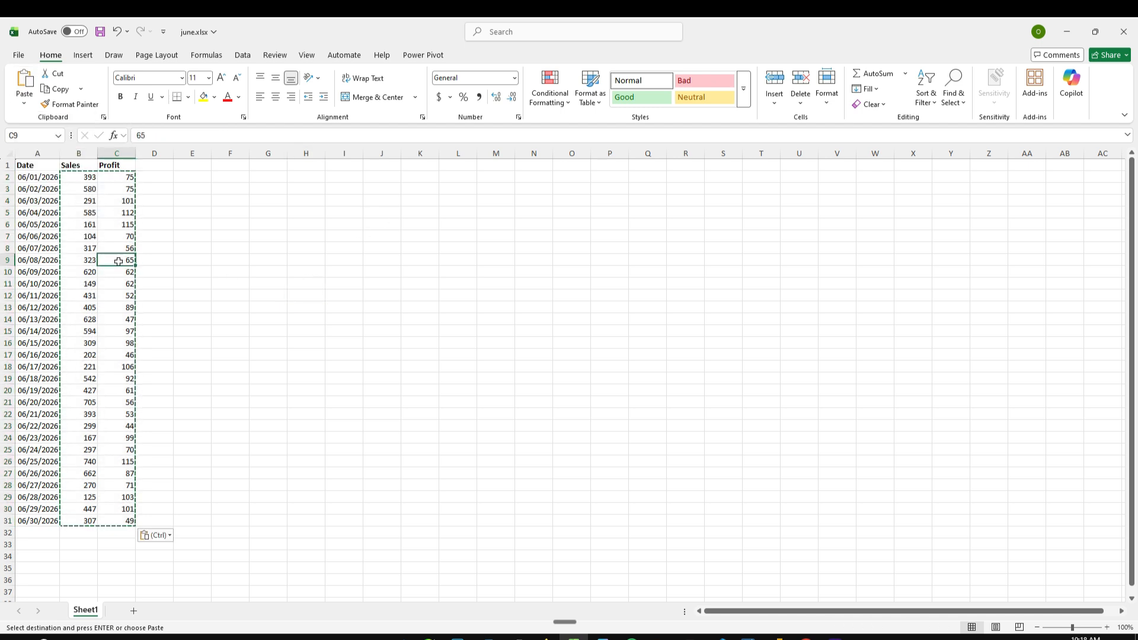
# Fill cell B7 with the Sales value from the cell above, and save and close the workbook.
pyautogui.click(79, 235)
pyautogui.hotkey('ctrl', 'd')
pyautogui.click(309, 330)
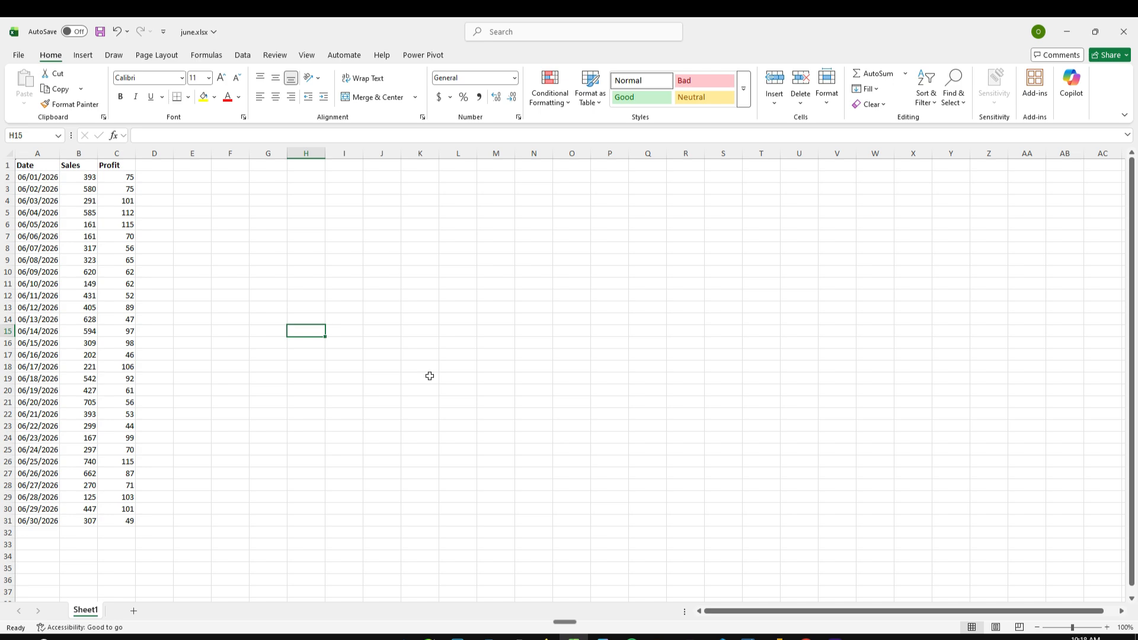
pyautogui.hotkey('ctrl', 's')
pyautogui.click(1122, 33)
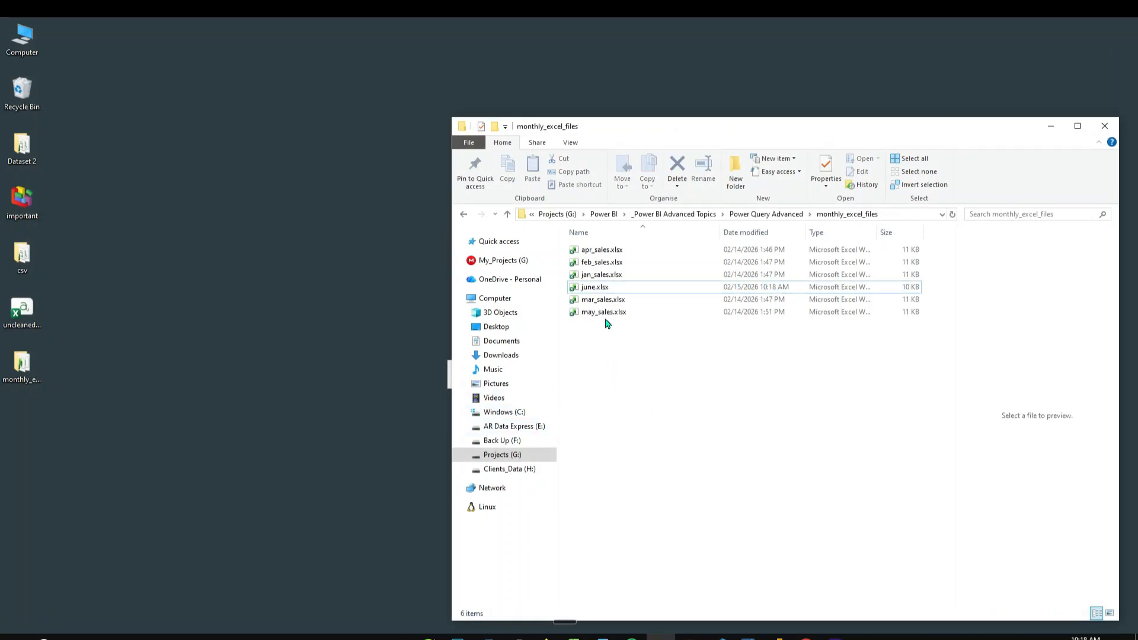
# Rename june.xlsx as june_sales.xlsx in the monthly_excel_files folder.
pyautogui.click(594, 289)
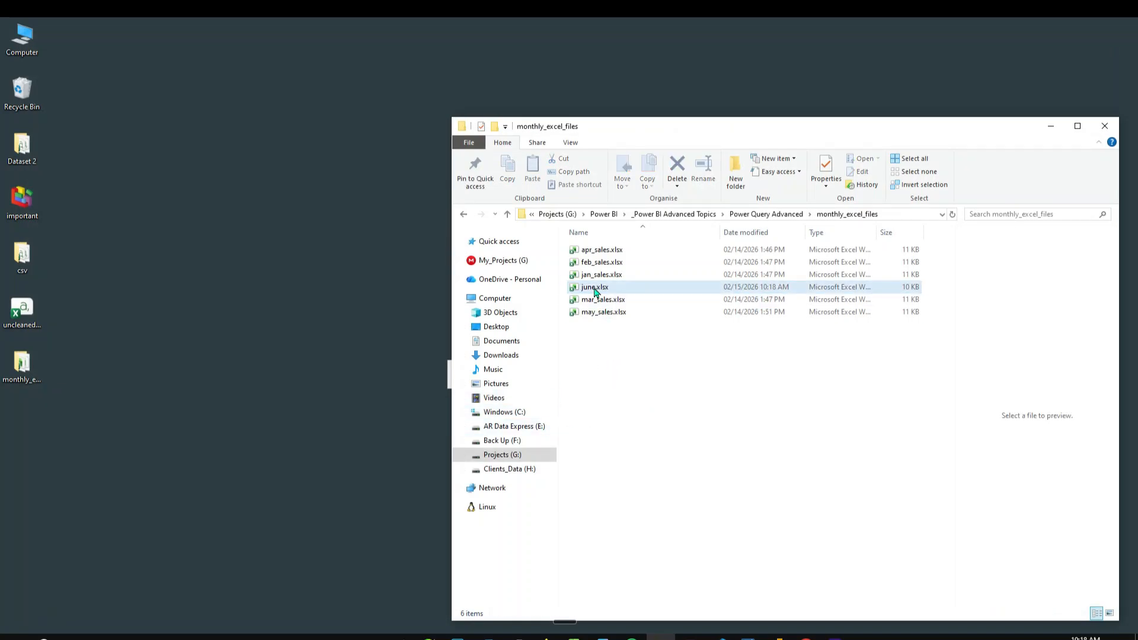
pyautogui.click(640, 485)
pyautogui.click(596, 288)
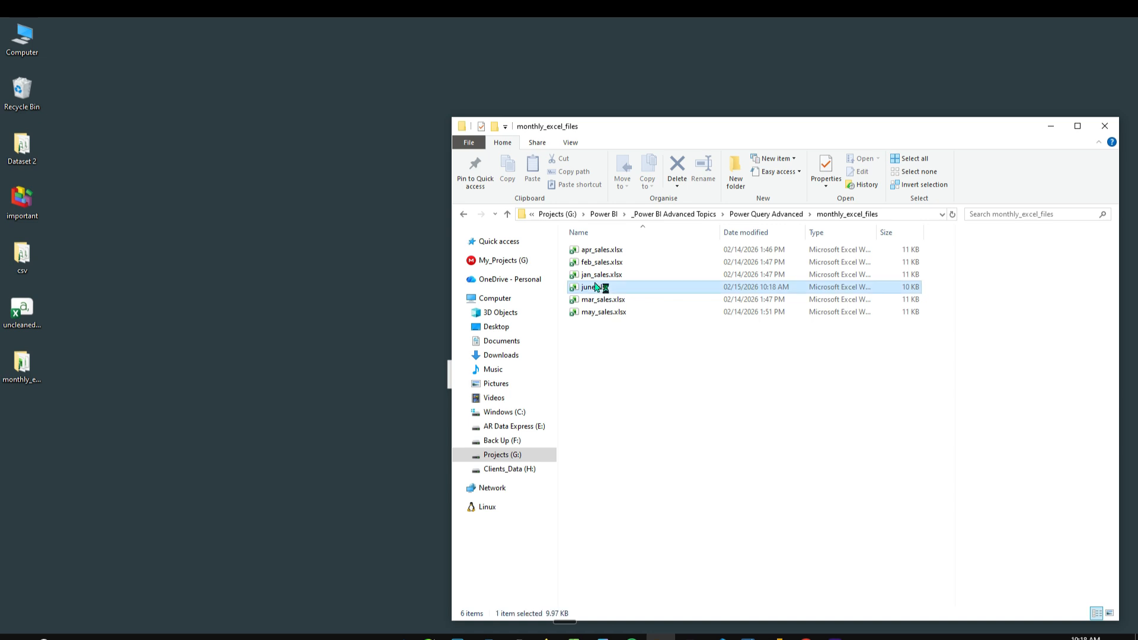
pyautogui.click(600, 293)
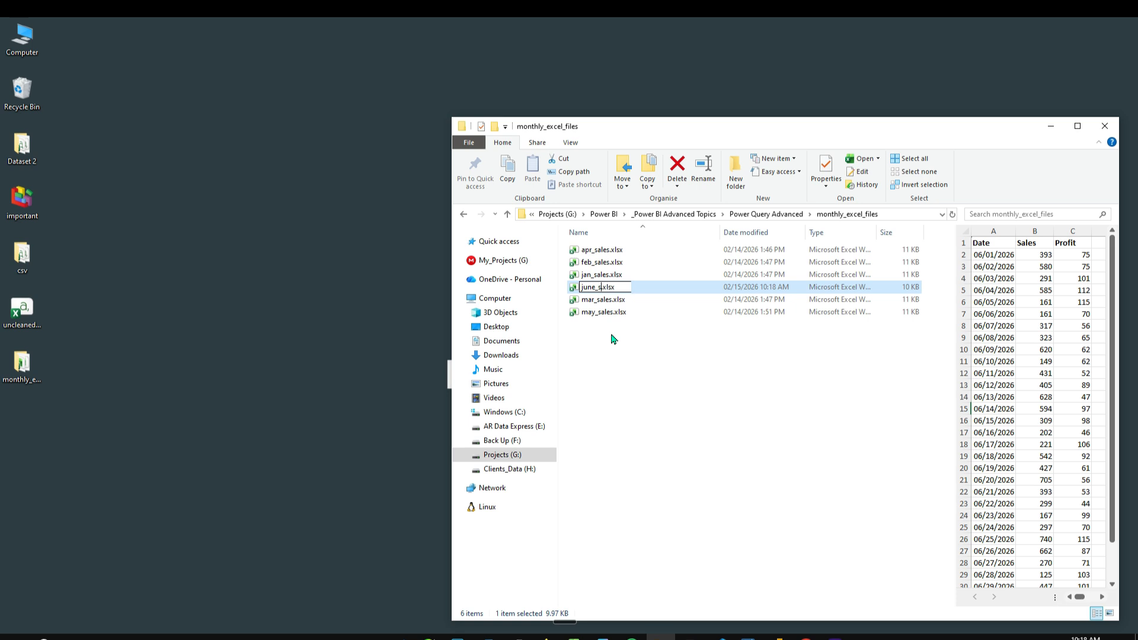
pyautogui.write('_sales')
pyautogui.press('Return')
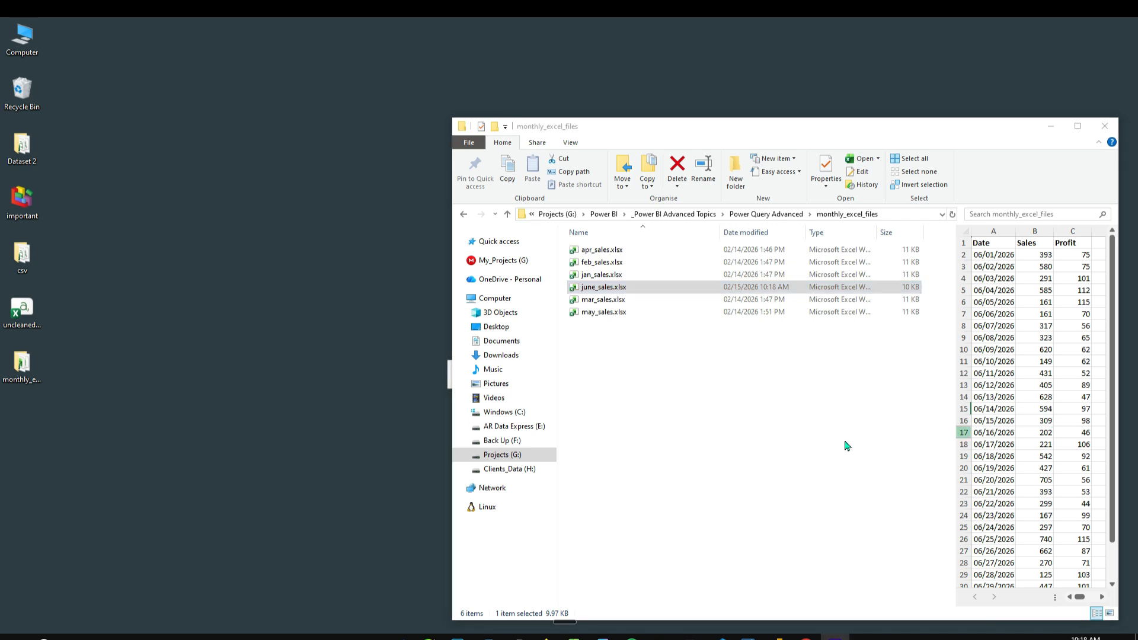
# Switch to Power Query Editor, refresh all queries, and check the June 2026 rows at the end of monthly_excel_files.
pyautogui.moveTo(778, 638)
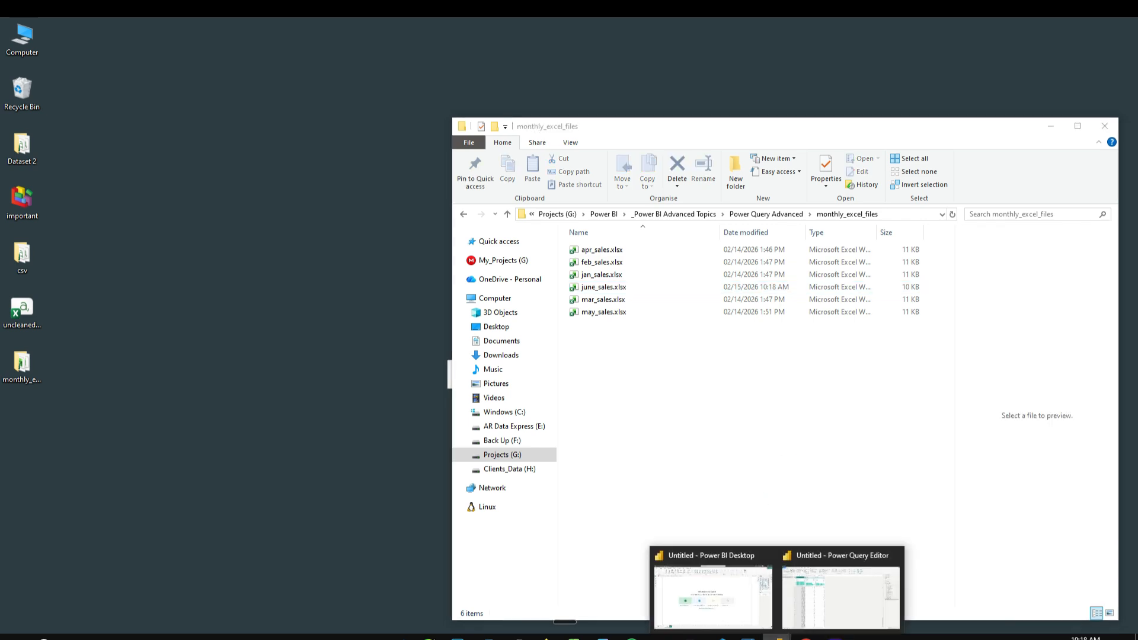
pyautogui.click(827, 612)
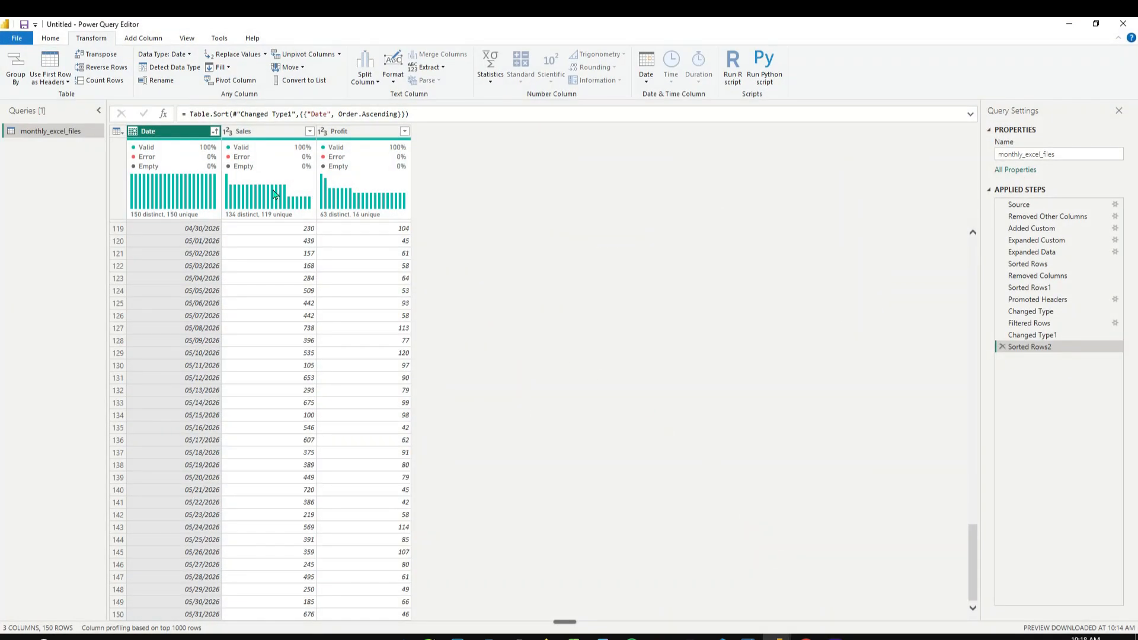
pyautogui.click(50, 38)
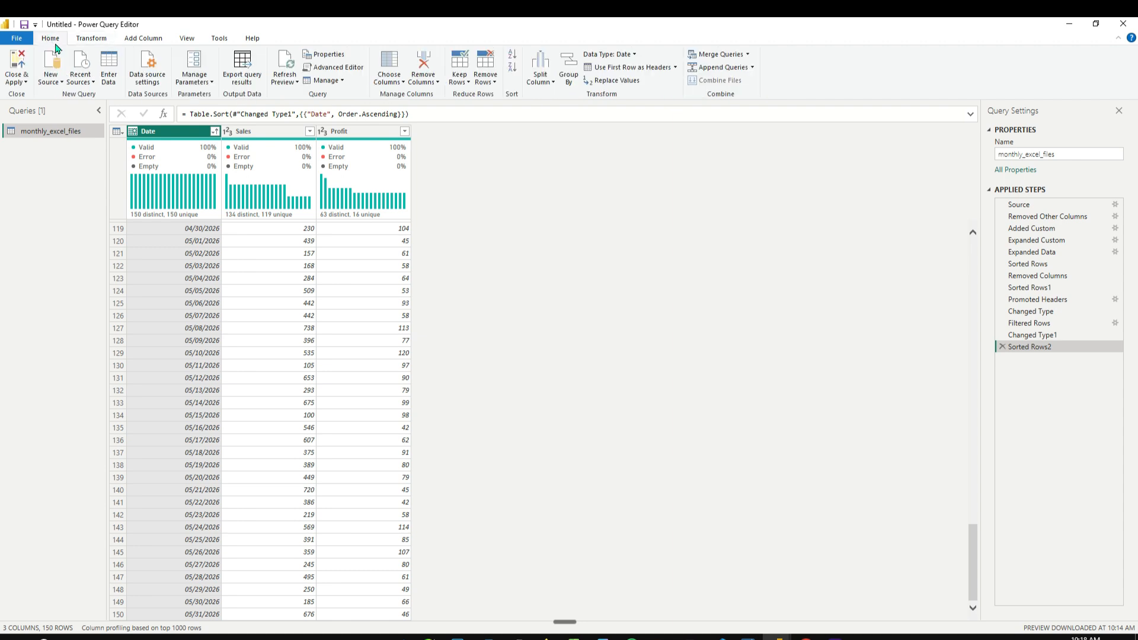
pyautogui.click(295, 83)
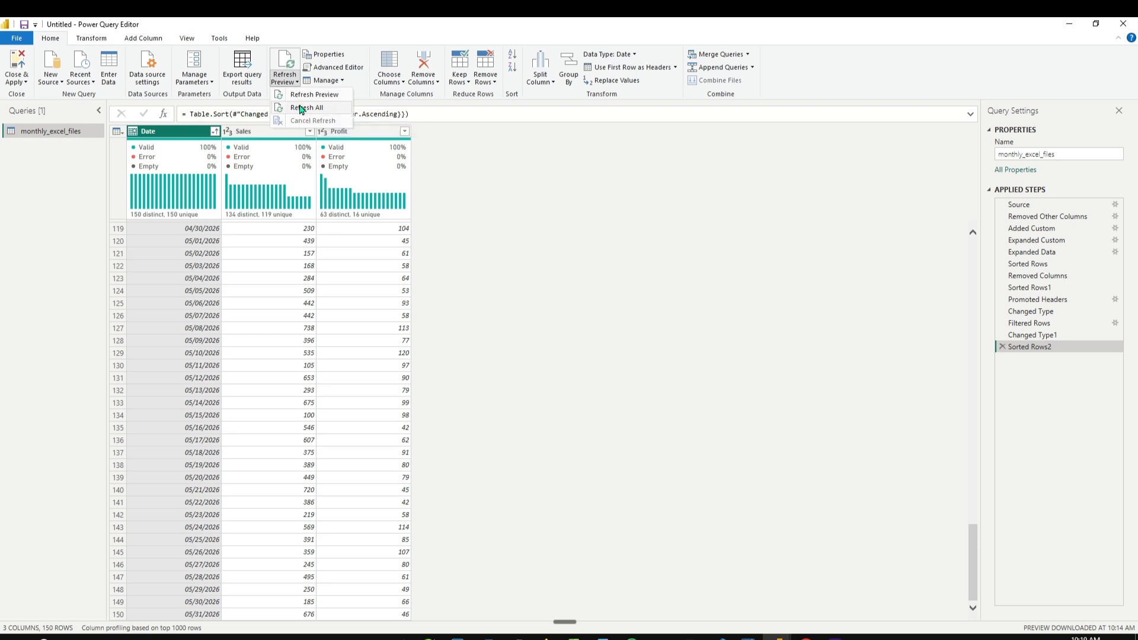
pyautogui.click(301, 109)
pyautogui.scroll(-20, 336, 350)
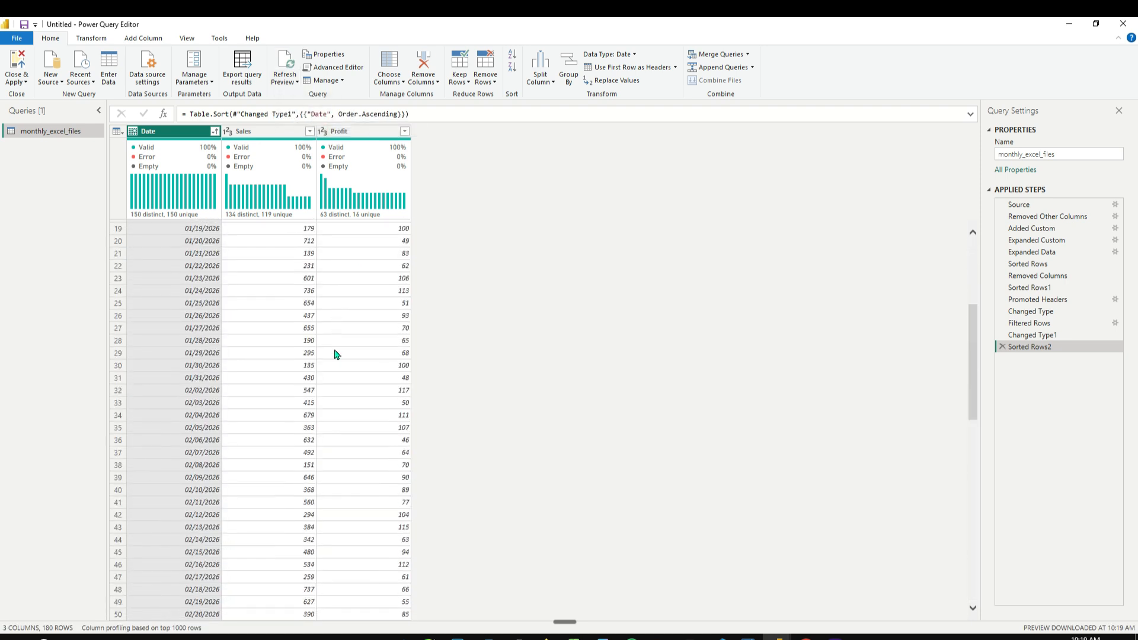
pyautogui.scroll(-10, 237, 375)
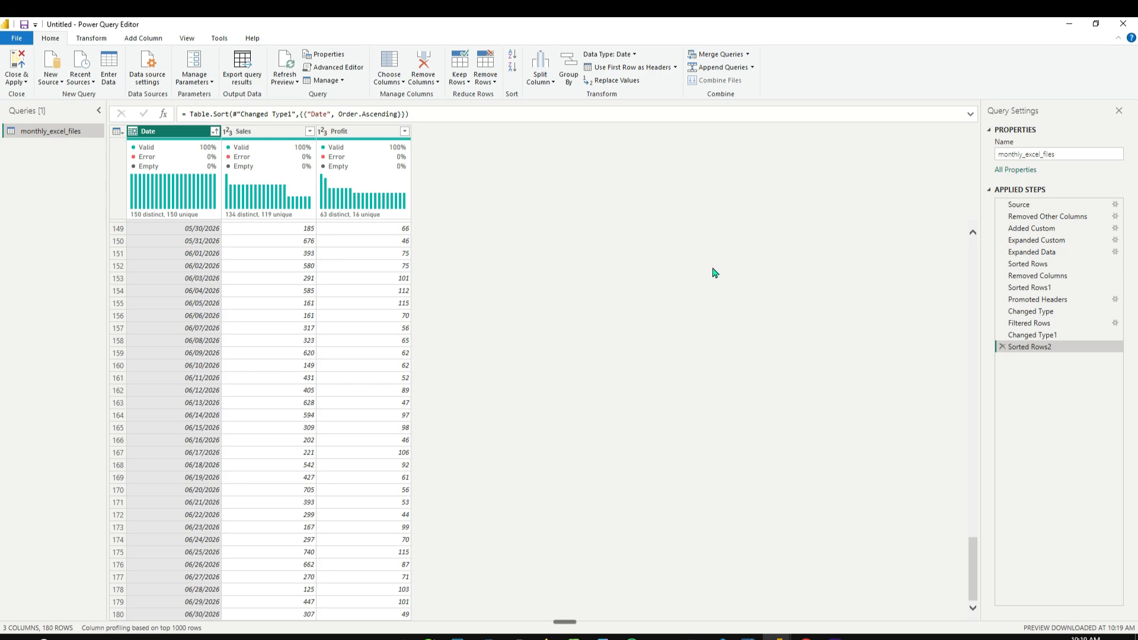
# Open june_sales.xlsx from the monthly_excel_files folder and review its June records.
pyautogui.click(1069, 24)
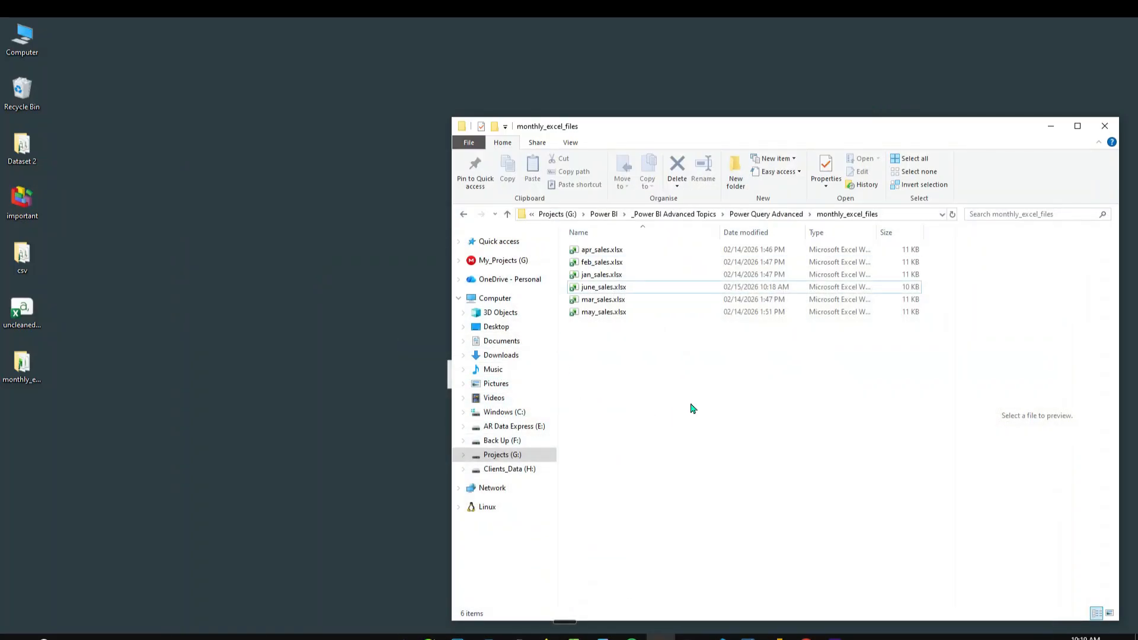
pyautogui.click(610, 289)
pyautogui.doubleClick(609, 289)
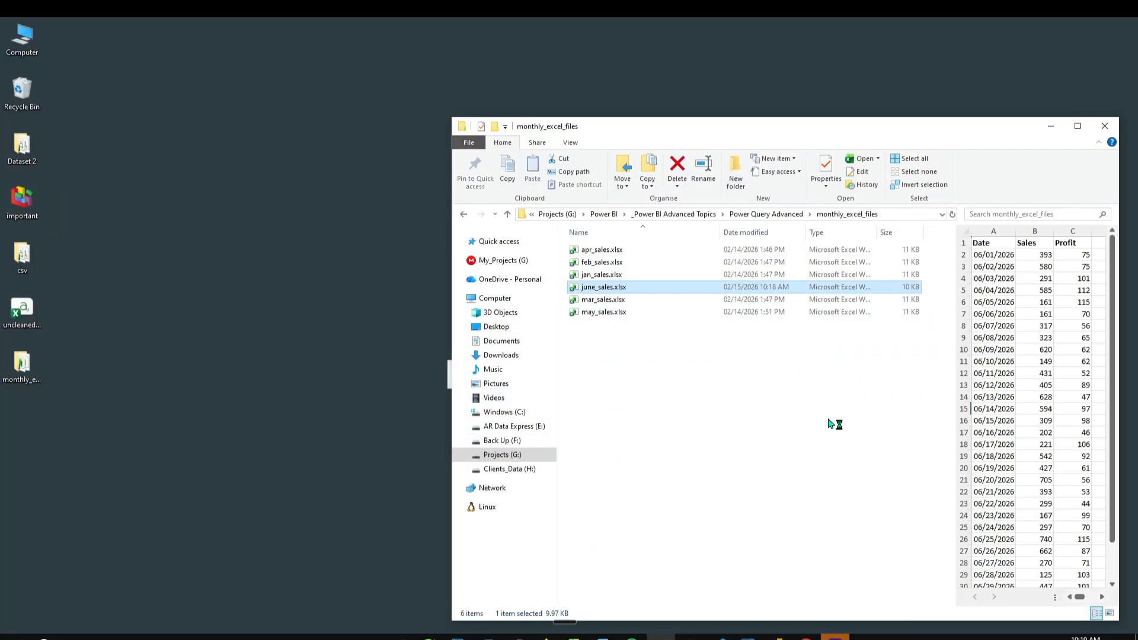
pyautogui.scroll(-8, 317, 355)
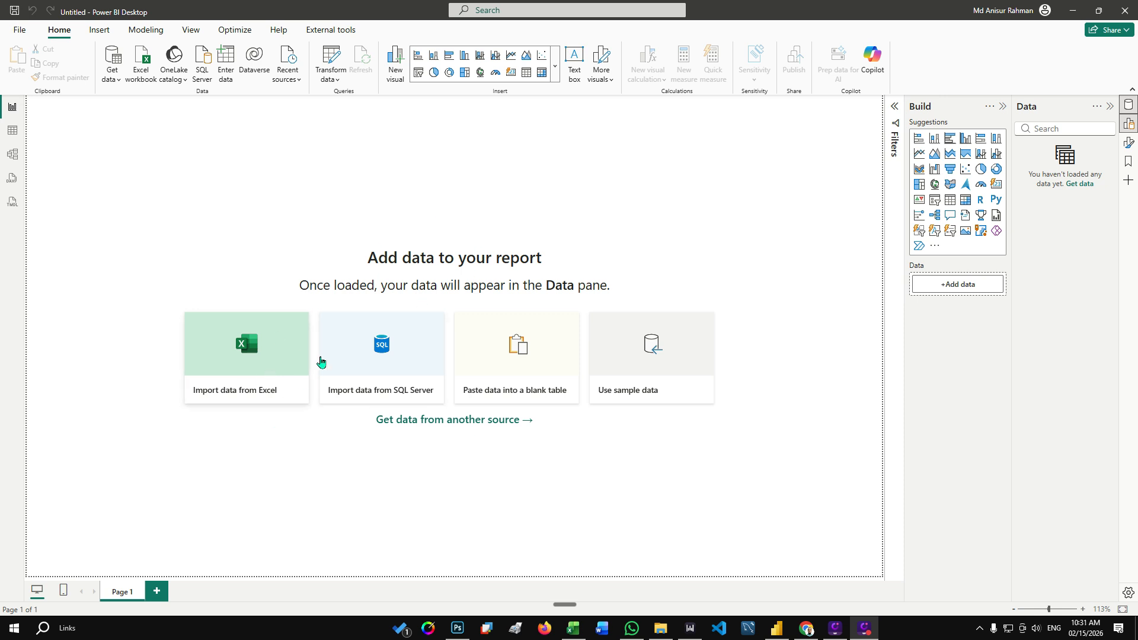
# Start a new data import in Power BI Desktop using the Folder connector.
pyautogui.click(116, 74)
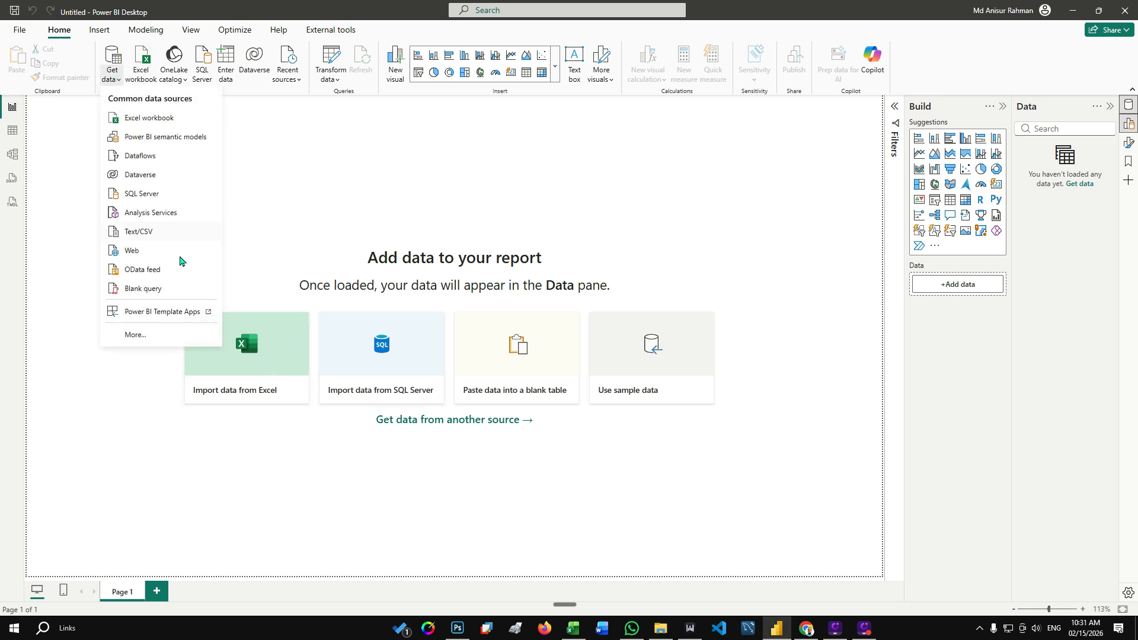
pyautogui.click(160, 335)
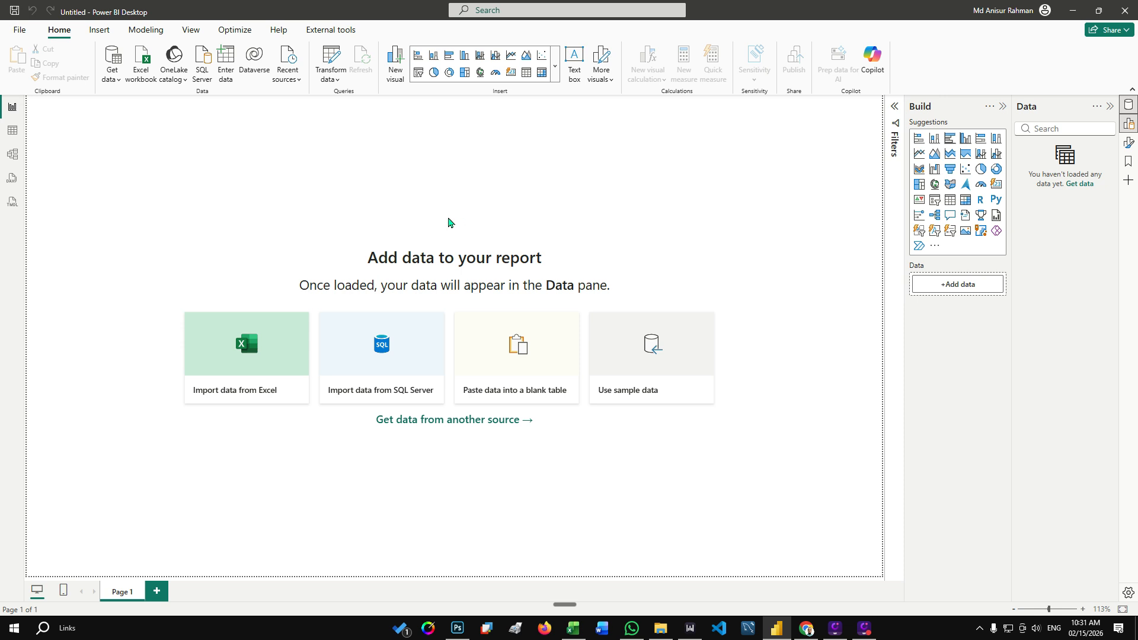
pyautogui.click(531, 250)
pyautogui.click(682, 478)
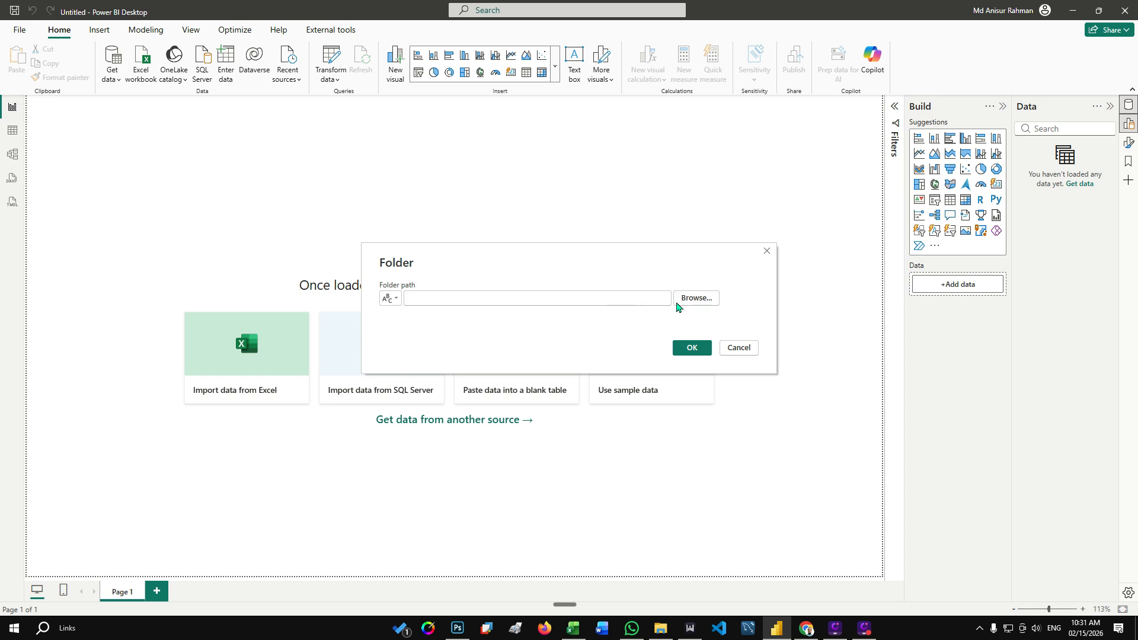
# Browse for the source folder on Projects (G:) through Power BI and _Power BI Advanced Topics to Power Query Advanced.
pyautogui.click(697, 298)
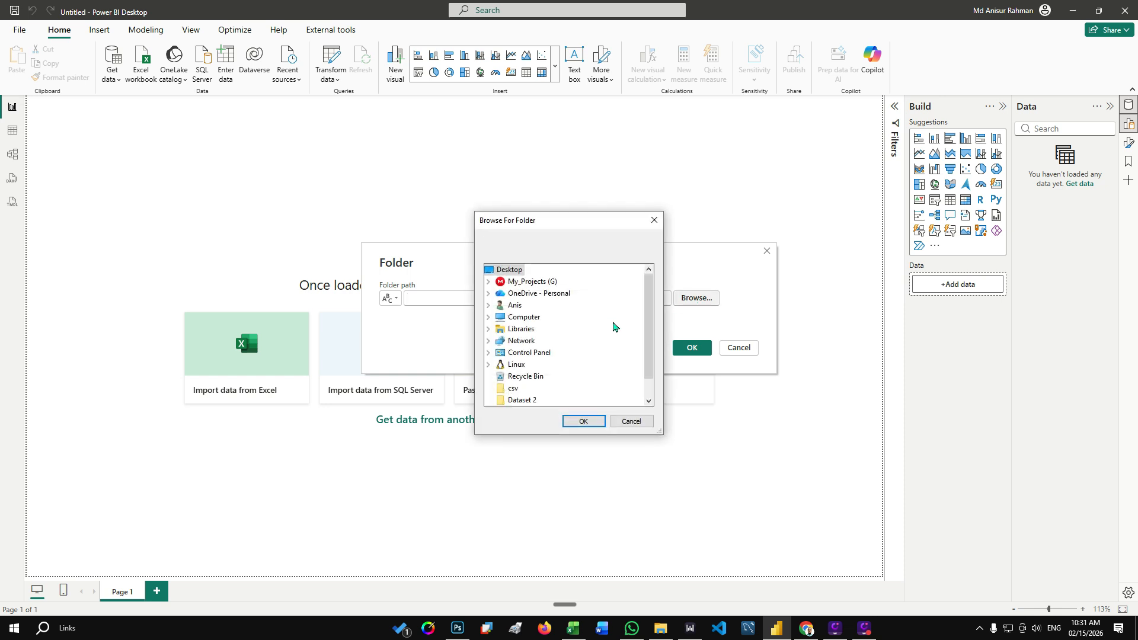
pyautogui.click(524, 317)
pyautogui.scroll(-2, 575, 356)
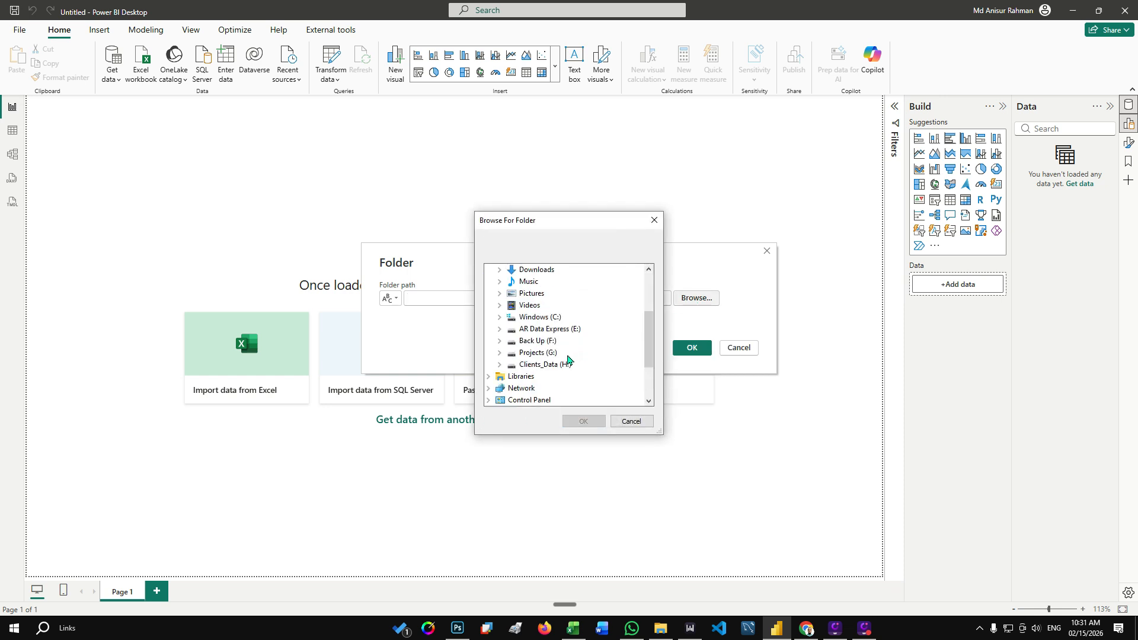
pyautogui.click(536, 353)
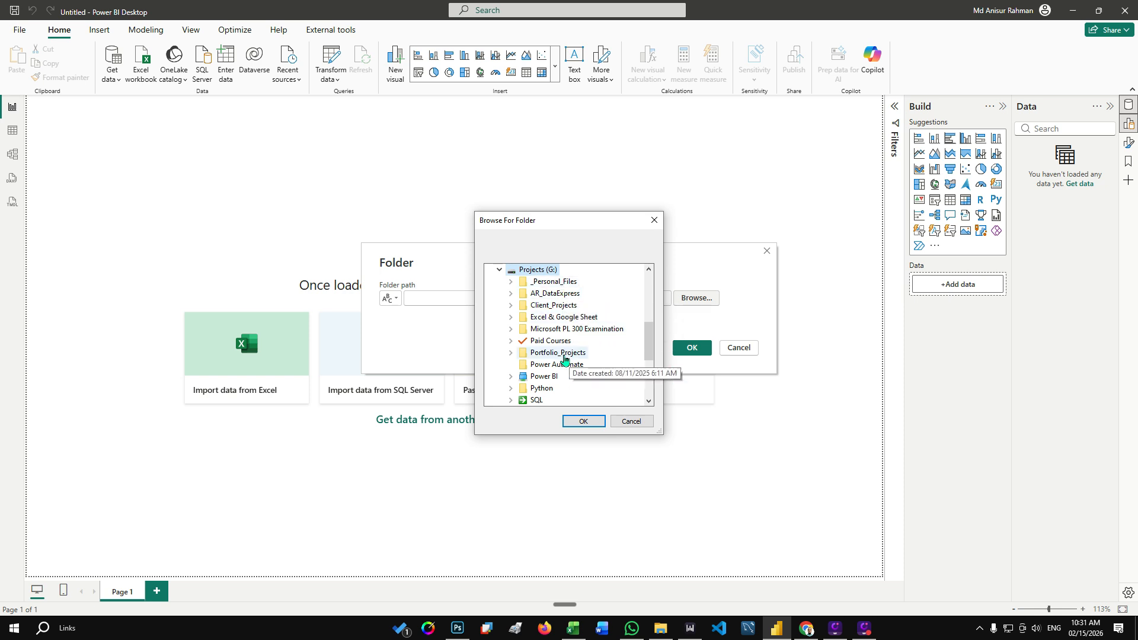
pyautogui.click(546, 376)
pyautogui.scroll(-3, 605, 341)
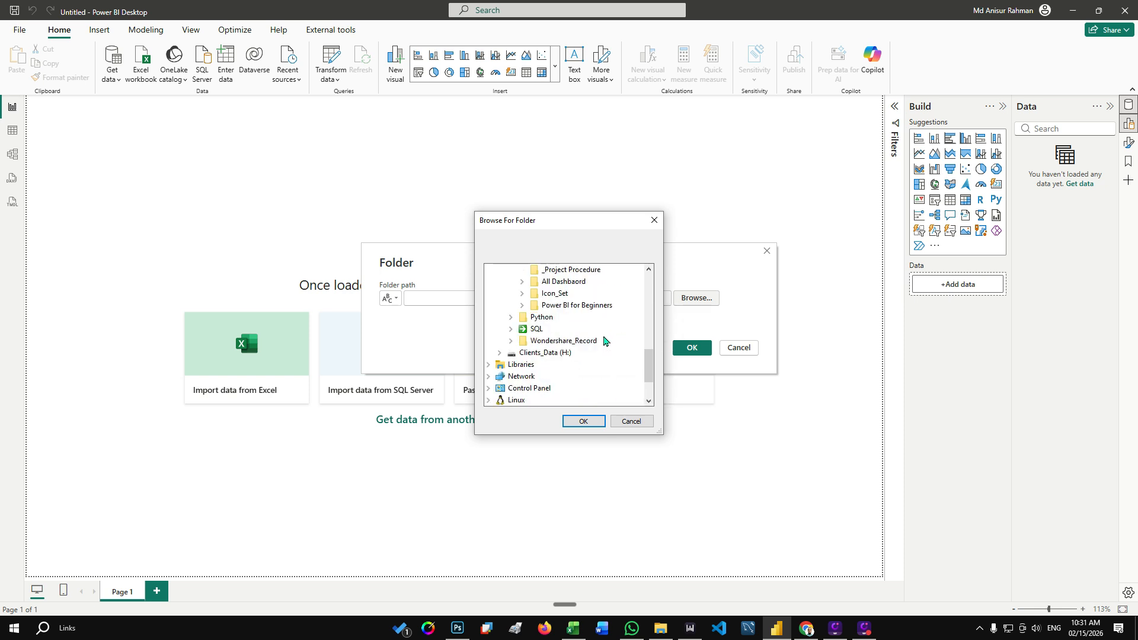
pyautogui.scroll(2, 604, 341)
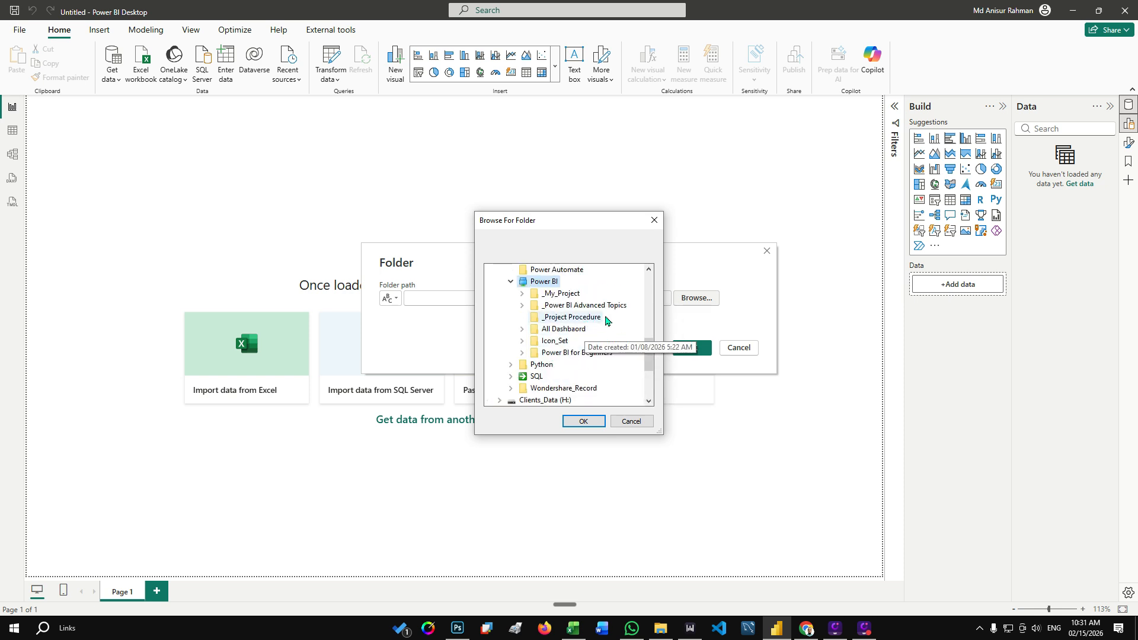
pyautogui.click(593, 306)
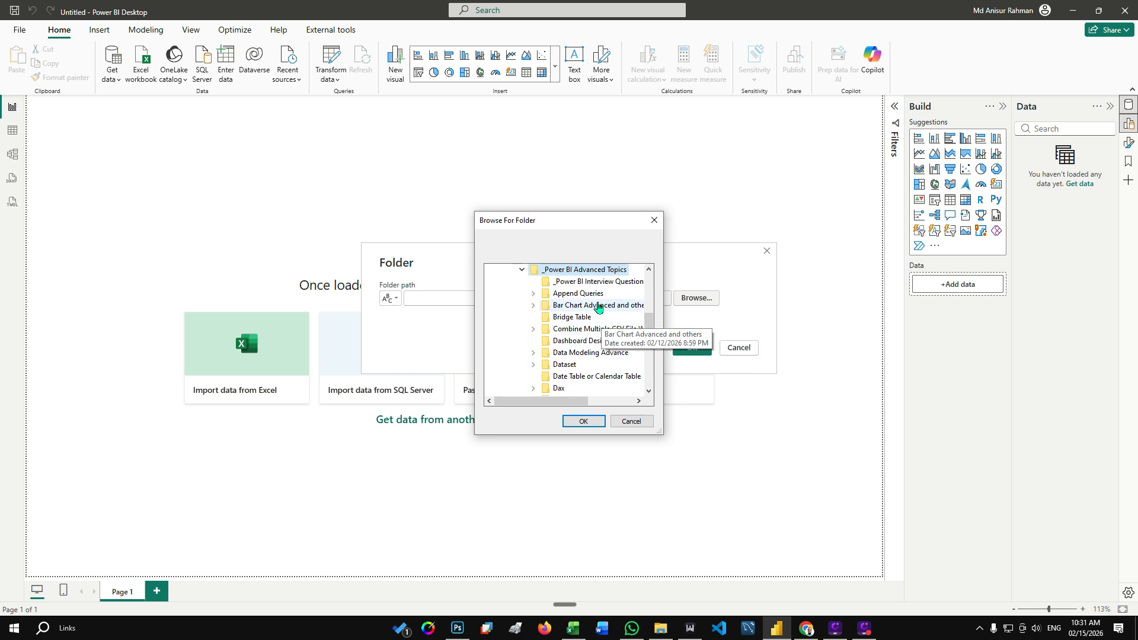
pyautogui.scroll(-2, 599, 326)
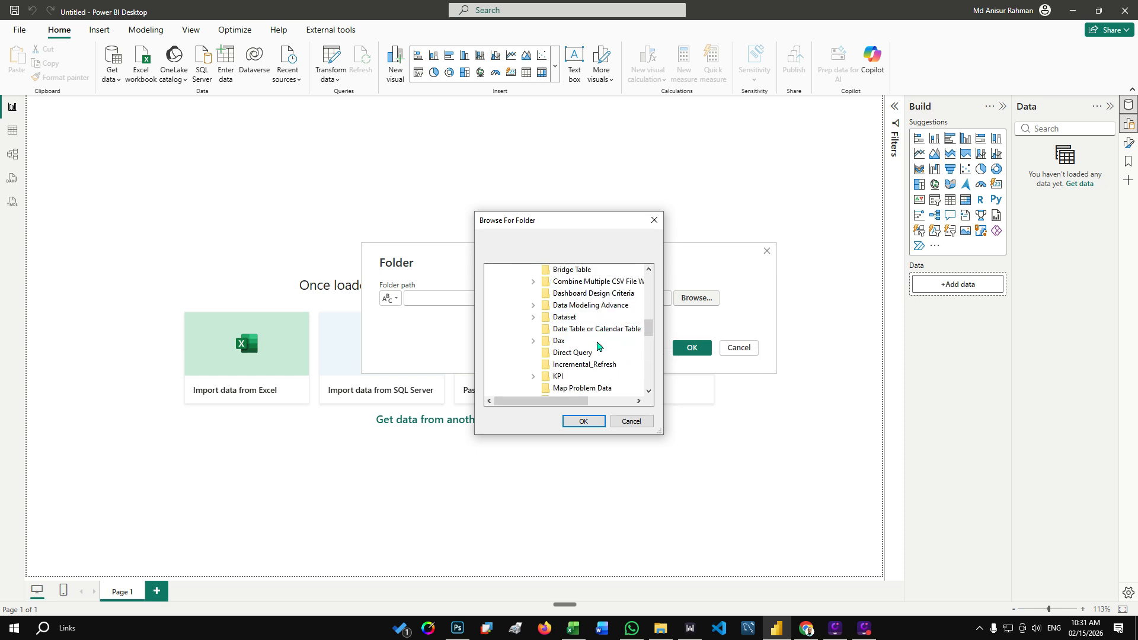
pyautogui.scroll(-2, 597, 347)
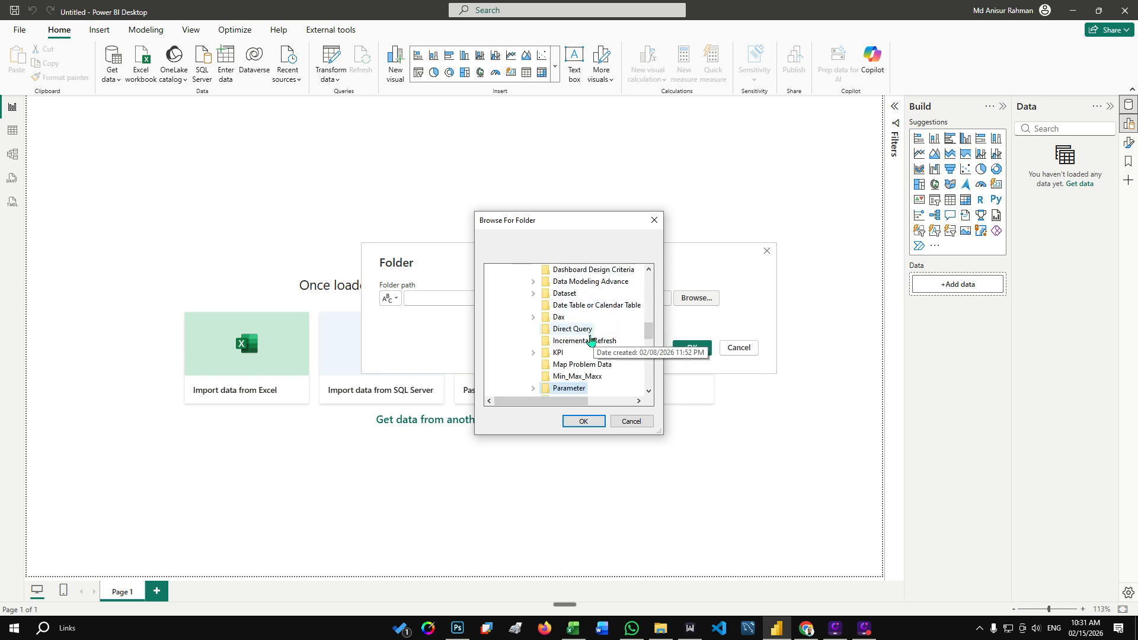
pyautogui.scroll(-2, 605, 367)
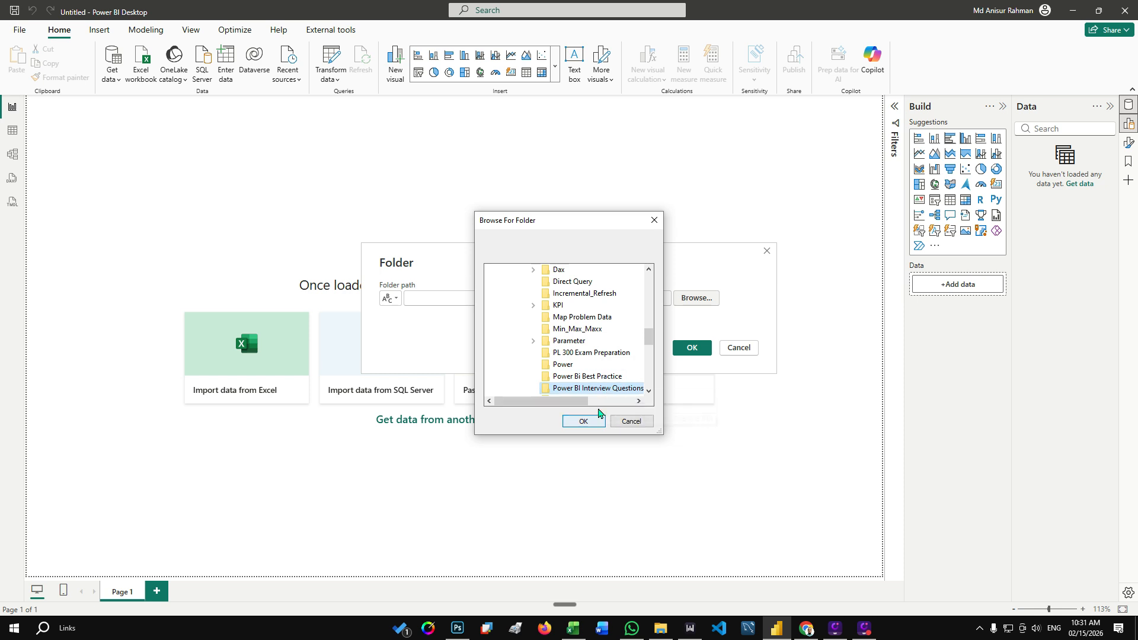
pyautogui.click(614, 386)
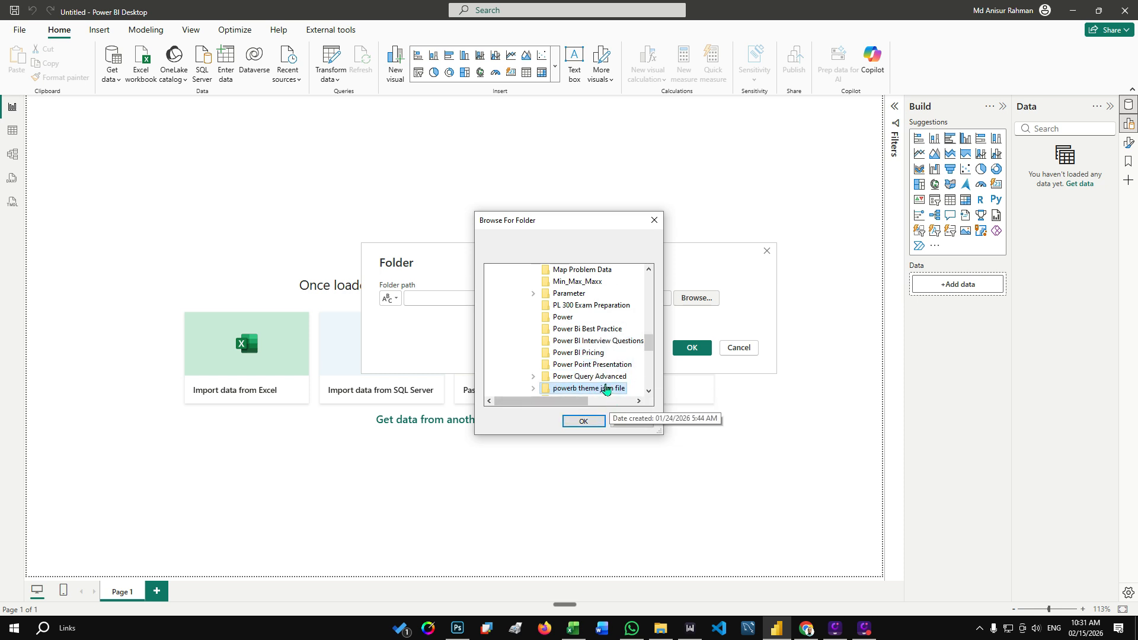
pyautogui.click(598, 378)
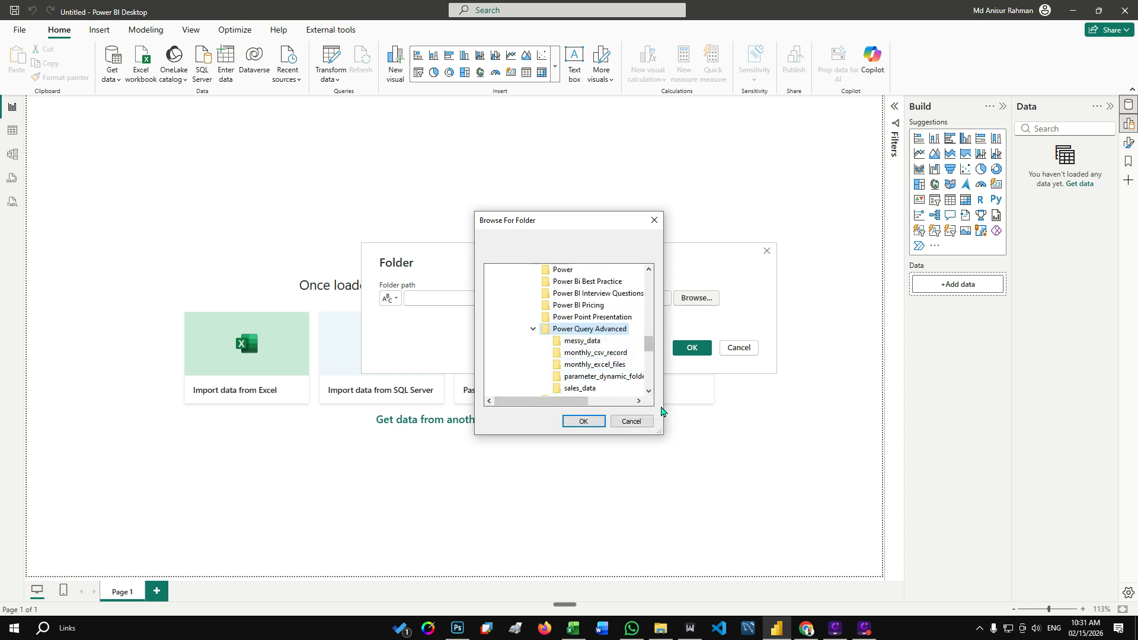
# Choose the monthly_csv_record subfolder as the source and open its file list for transformation in Power Query.
pyautogui.click(605, 354)
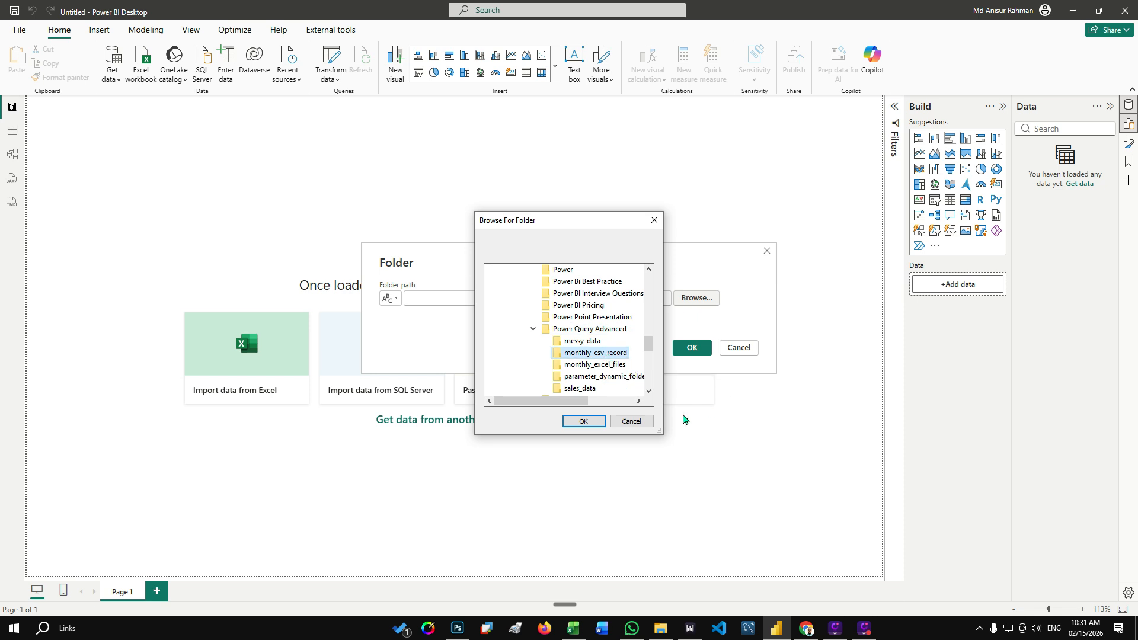
pyautogui.click(582, 422)
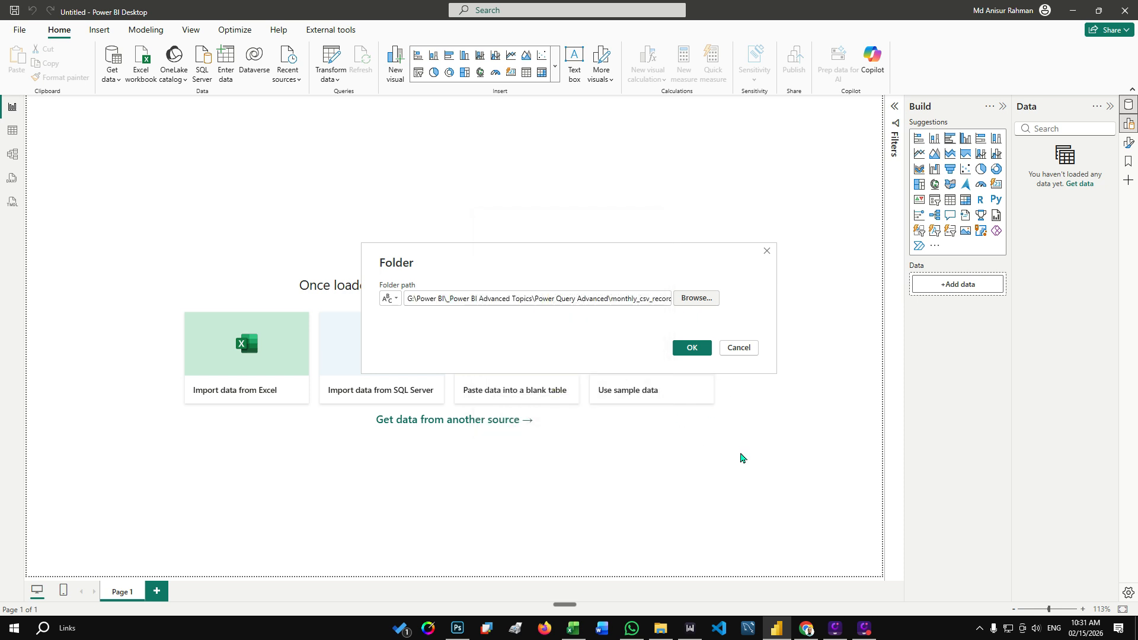
pyautogui.click(689, 348)
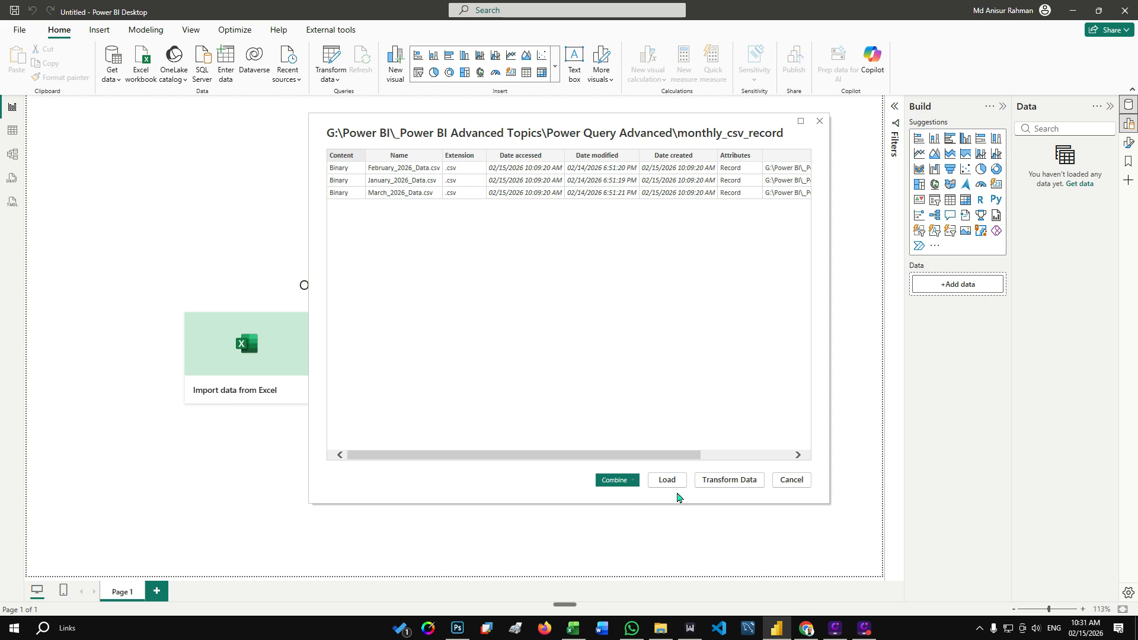
pyautogui.click(739, 482)
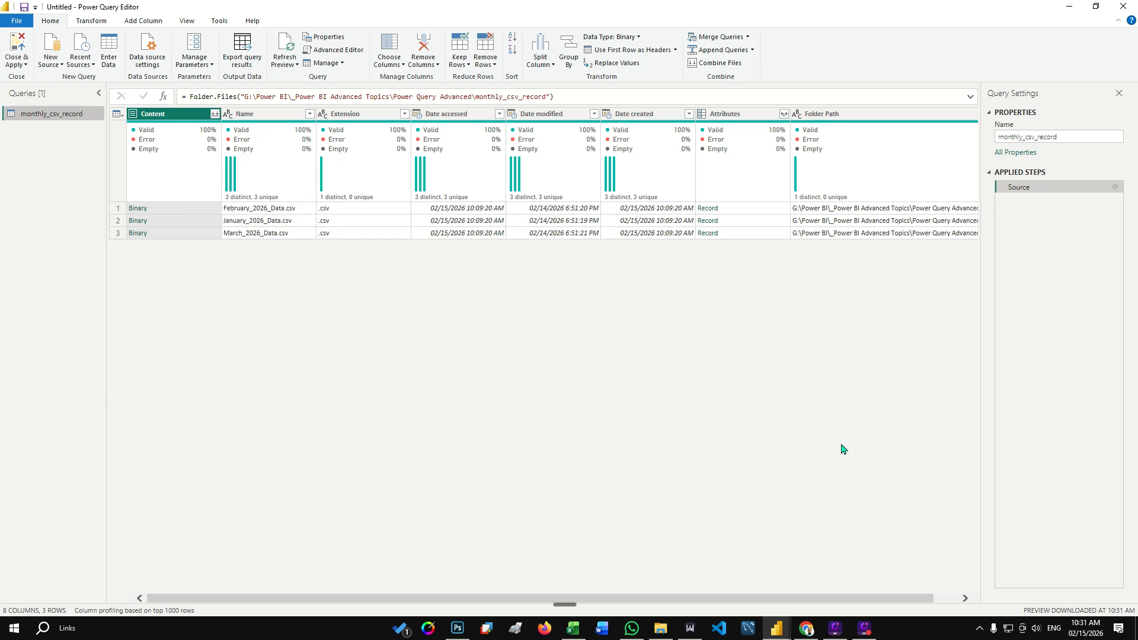
# Keep only the Content and Name columns in the monthly_csv_record query and remove all others.
pyautogui.keyDown('ctrl'); pyautogui.click(266, 116); pyautogui.keyUp('ctrl')
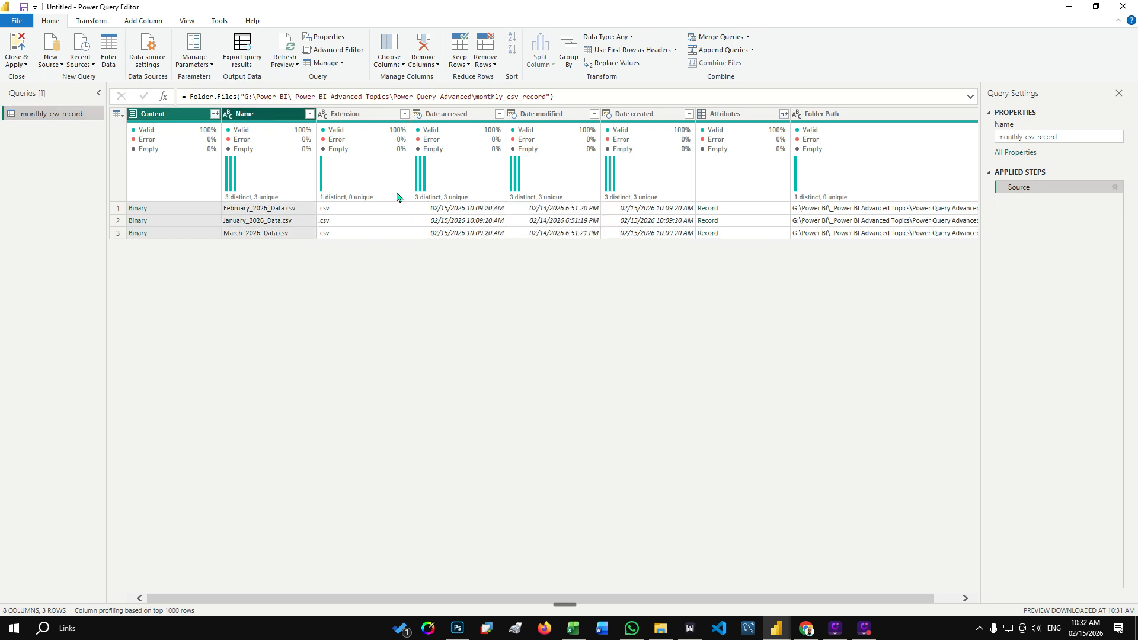
pyautogui.rightClick(186, 114)
pyautogui.click(252, 149)
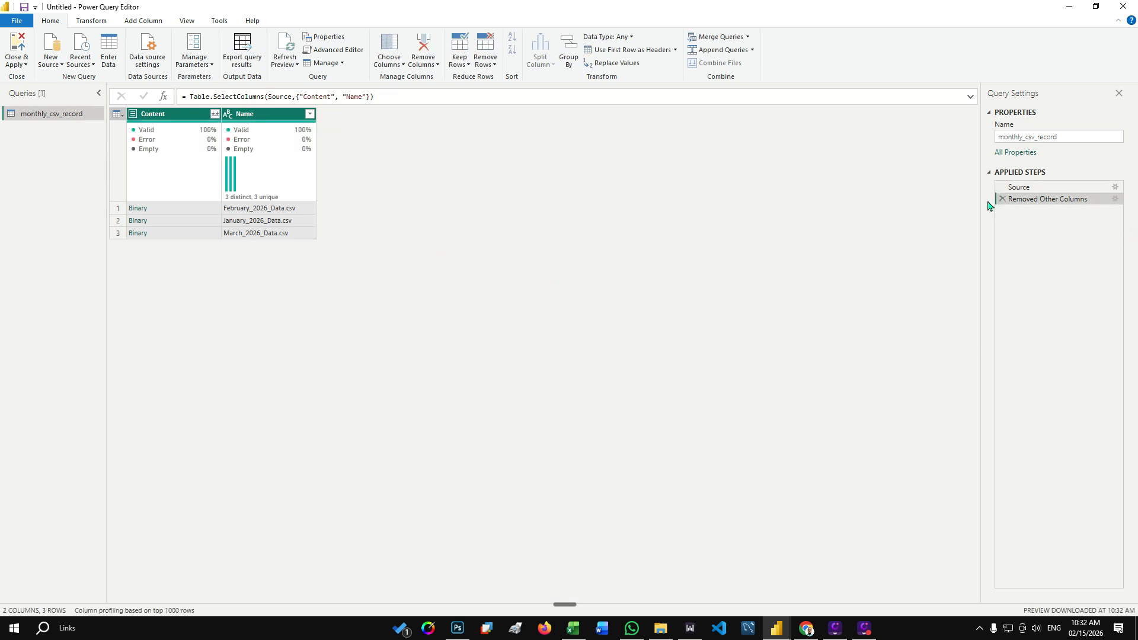
# Start a custom column in the monthly_csv_record query and enter the Csv.Document function in its formula.
pyautogui.moveTo(1048, 20)
pyautogui.mouseDown()
pyautogui.moveTo(978, 97)
pyautogui.moveTo(867, 331)
pyautogui.mouseUp()
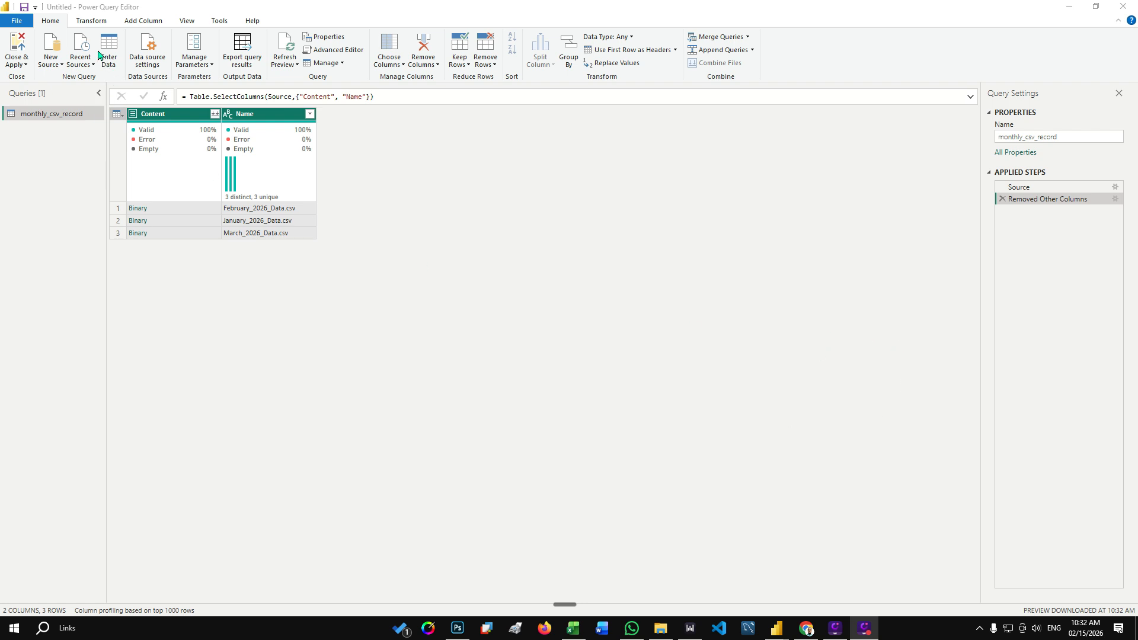
pyautogui.click(141, 21)
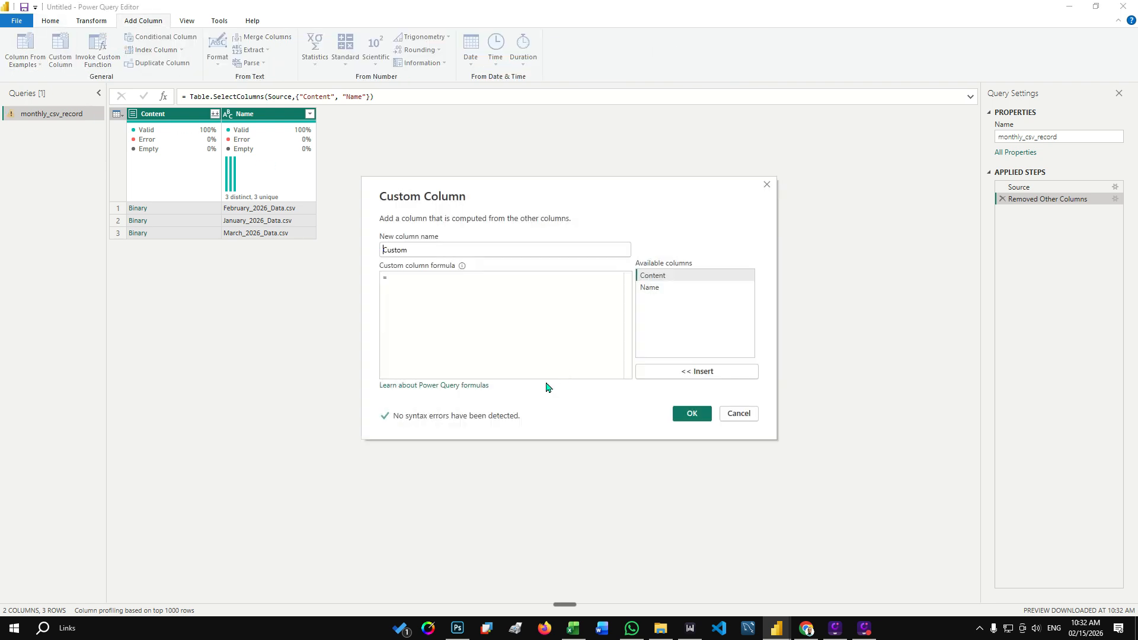
pyautogui.click(408, 276)
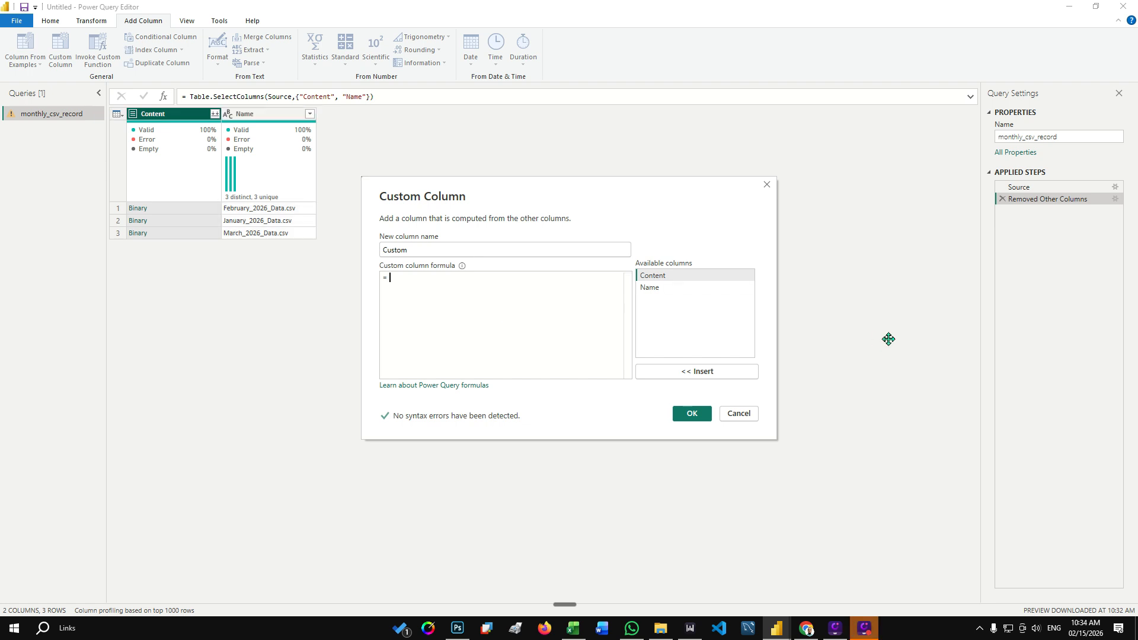
pyautogui.click(413, 283)
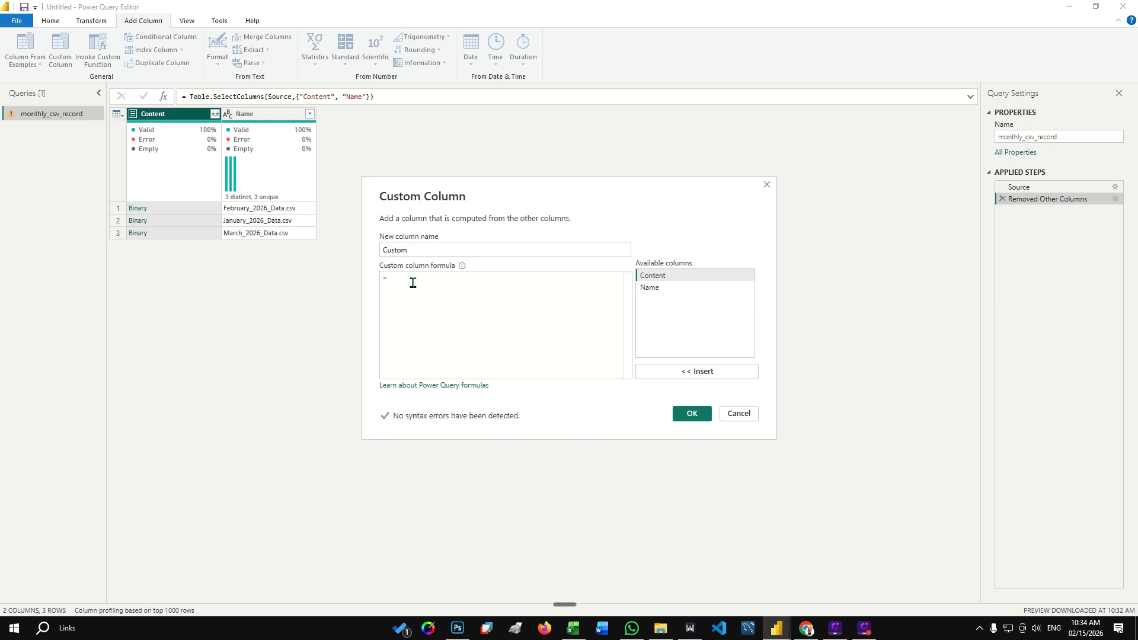
pyautogui.write('Csv')
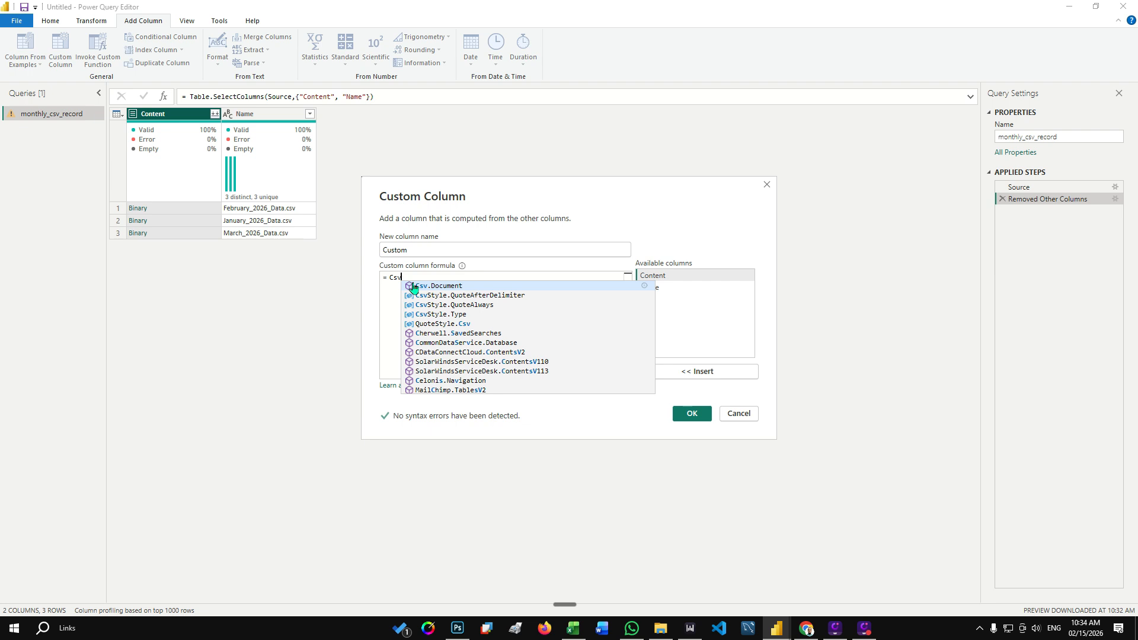
pyautogui.write('.')
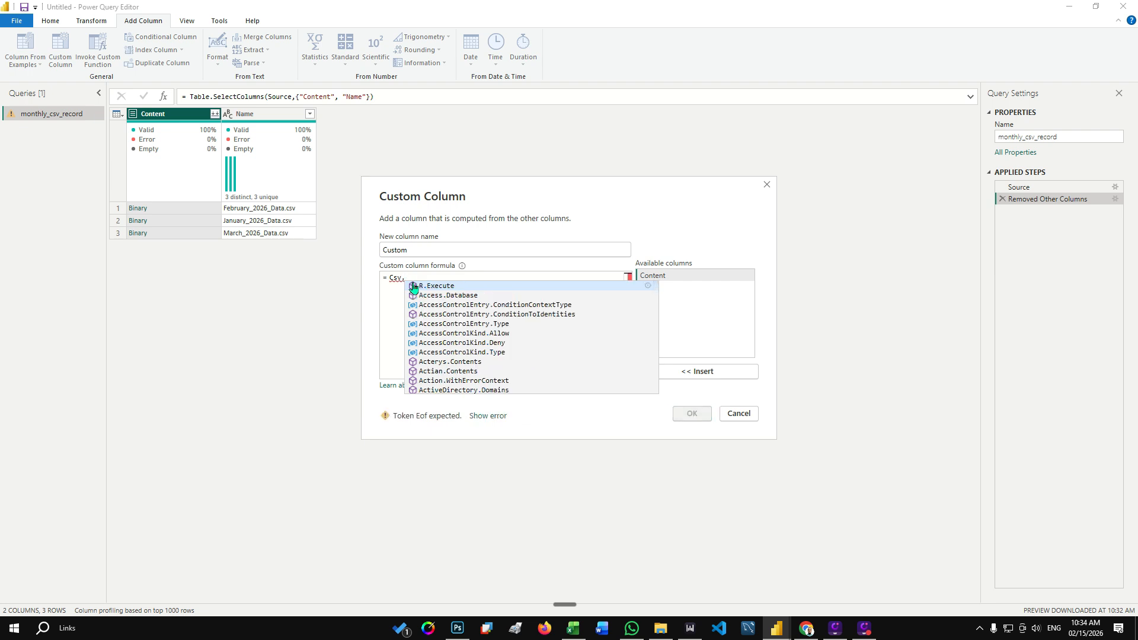
pyautogui.write('Docum')
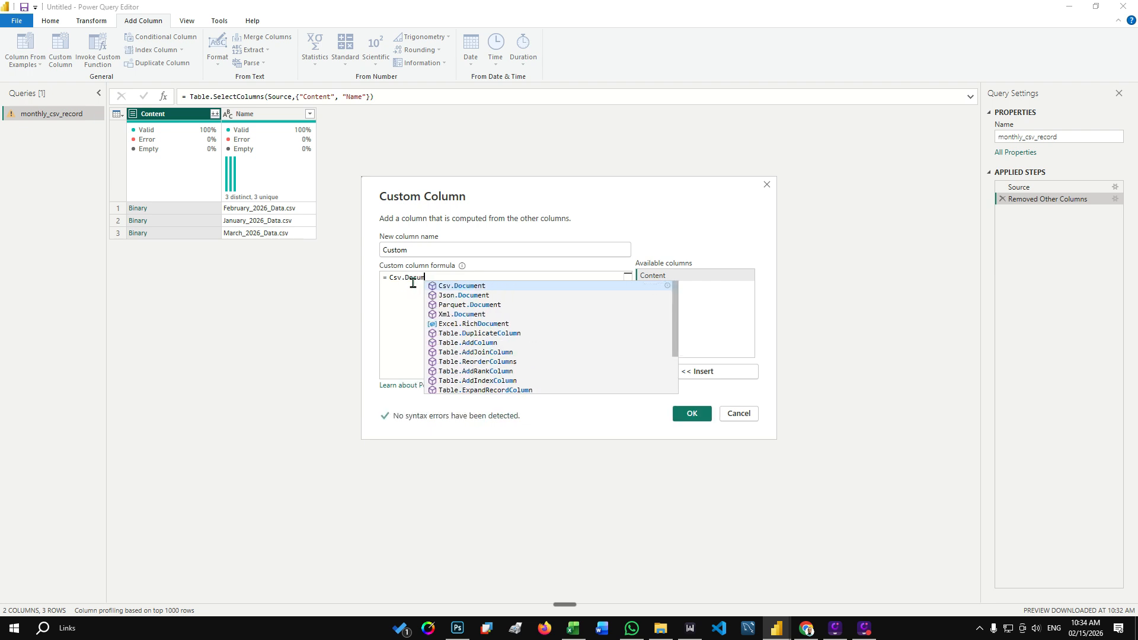
pyautogui.click(468, 285)
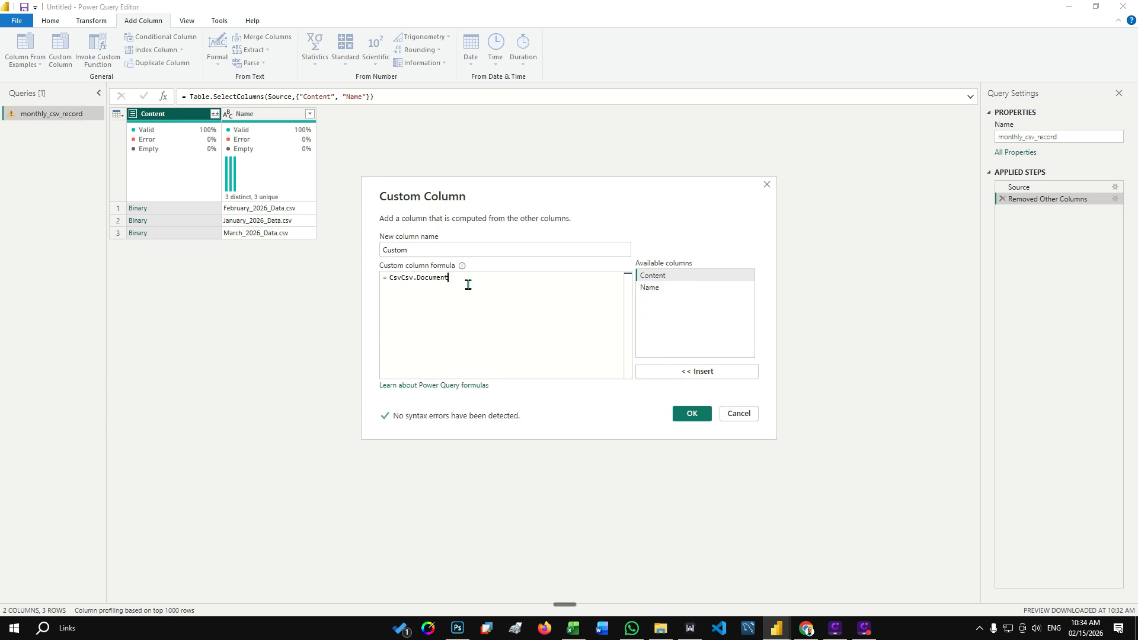
# Remove the duplicated Csv text, complete the formula as Csv.Document([Content]) and add the custom column.
pyautogui.click(402, 278)
pyautogui.press('BackSpace')
pyautogui.press('BackSpace')
pyautogui.press('BackSpace')
pyautogui.click(451, 285)
pyautogui.write('(')
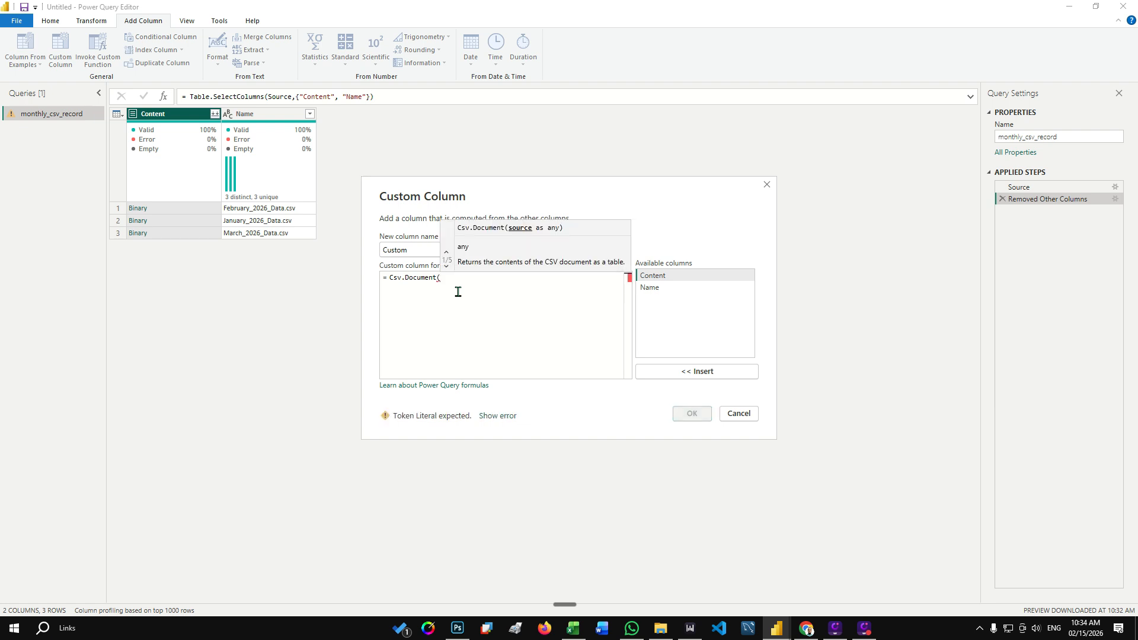
pyautogui.doubleClick(655, 276)
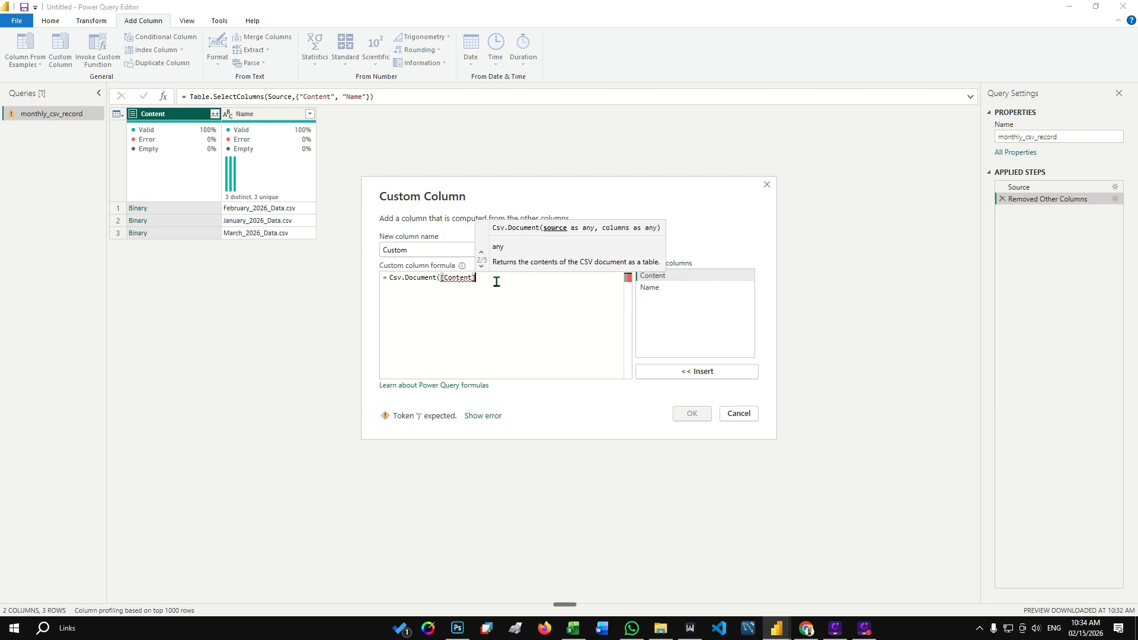
pyautogui.write(')')
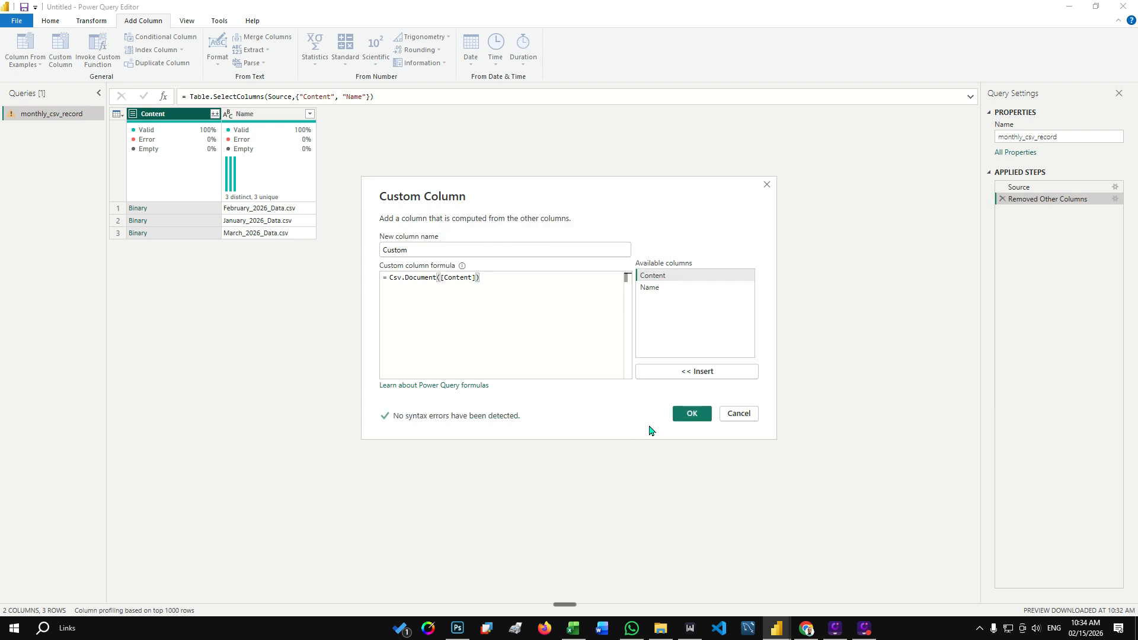
pyautogui.click(687, 413)
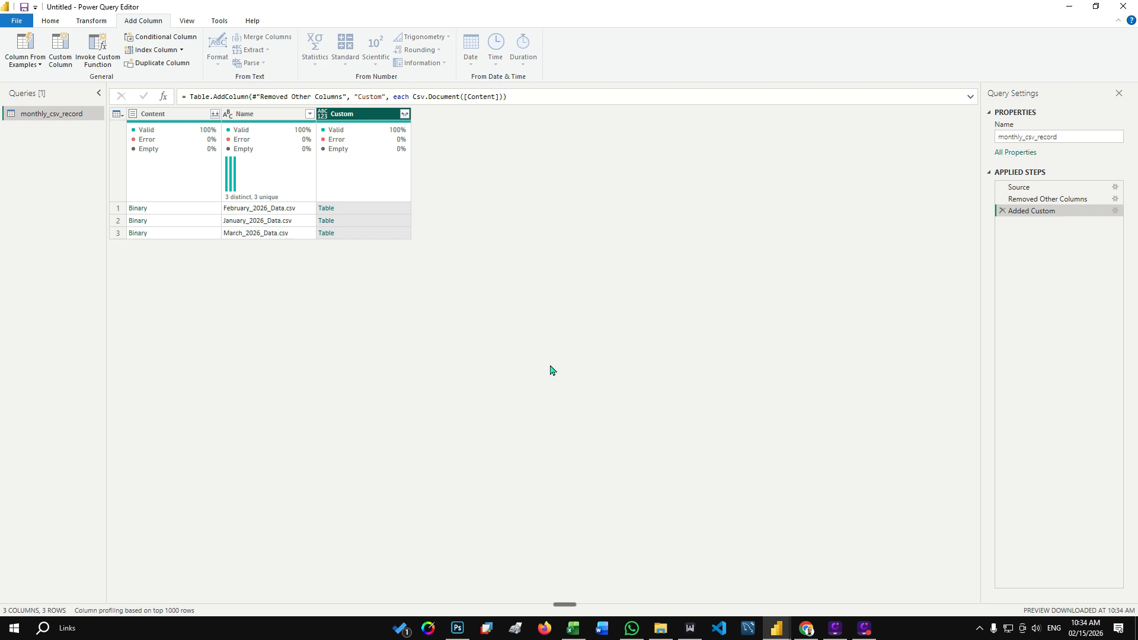
pyautogui.click(404, 114)
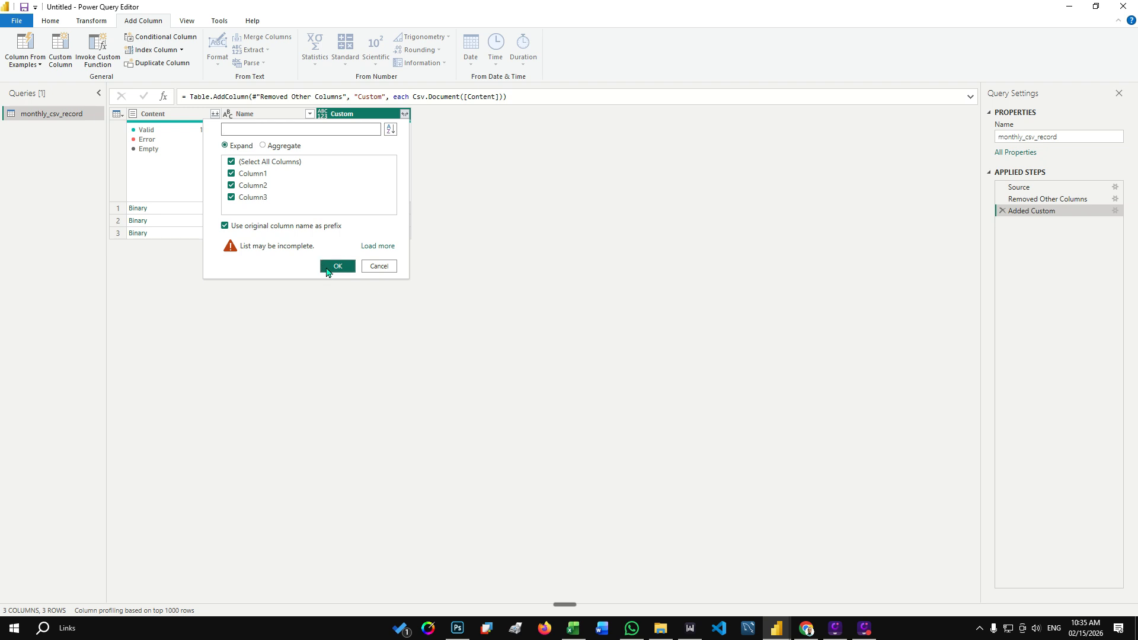
pyautogui.click(487, 153)
pyautogui.click(279, 116)
pyautogui.keyDown('ctrl'); pyautogui.click(177, 117); pyautogui.keyUp('ctrl')
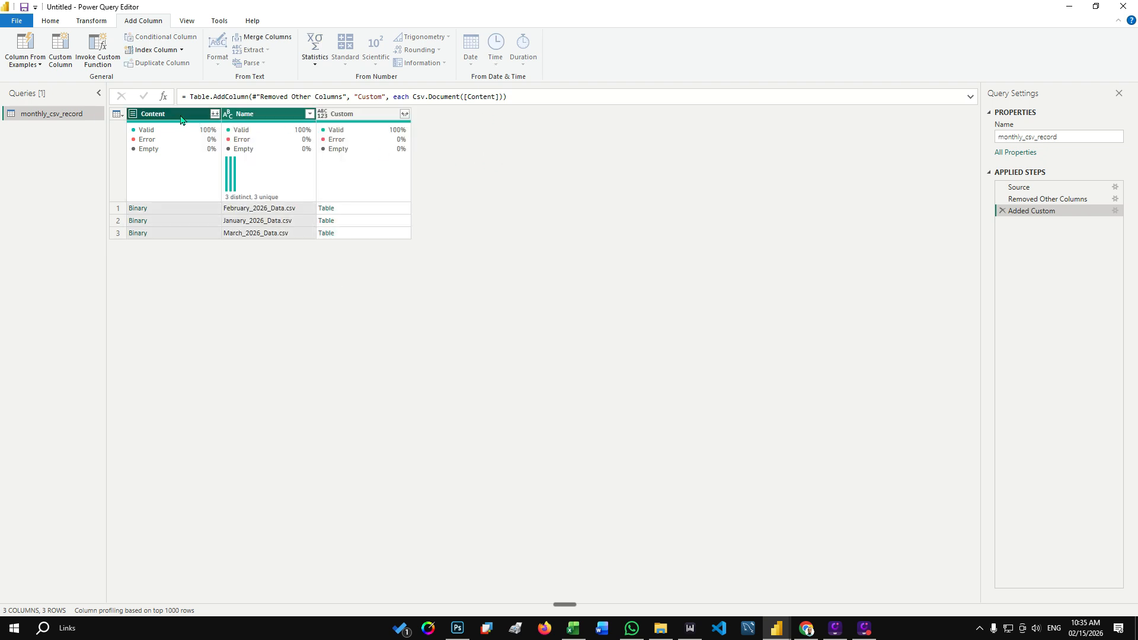
pyautogui.rightClick(182, 115)
pyautogui.click(238, 147)
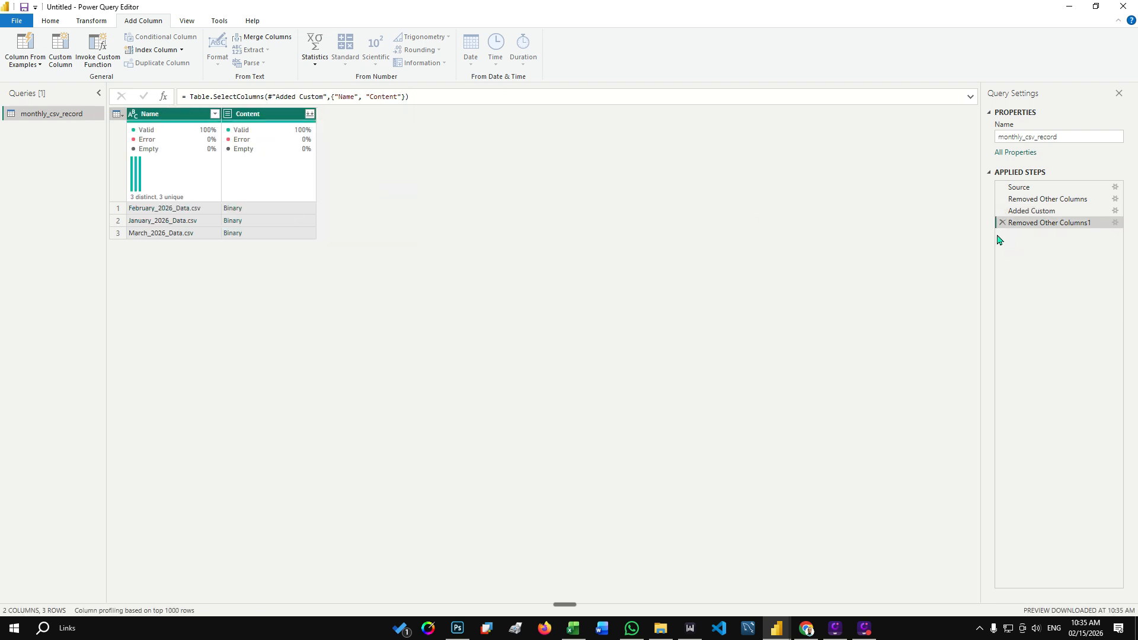
pyautogui.click(1001, 223)
# Remove the Content and Name columns from the monthly_csv_record query, keeping only the Custom column.
pyautogui.click(246, 117)
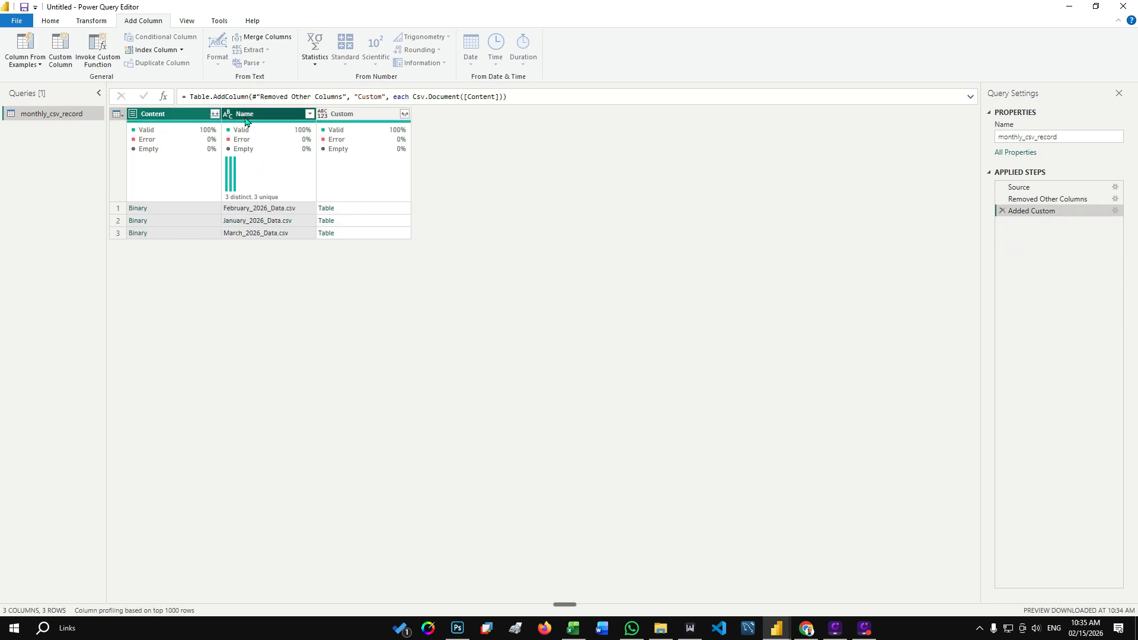
pyautogui.rightClick(246, 117)
pyautogui.click(280, 141)
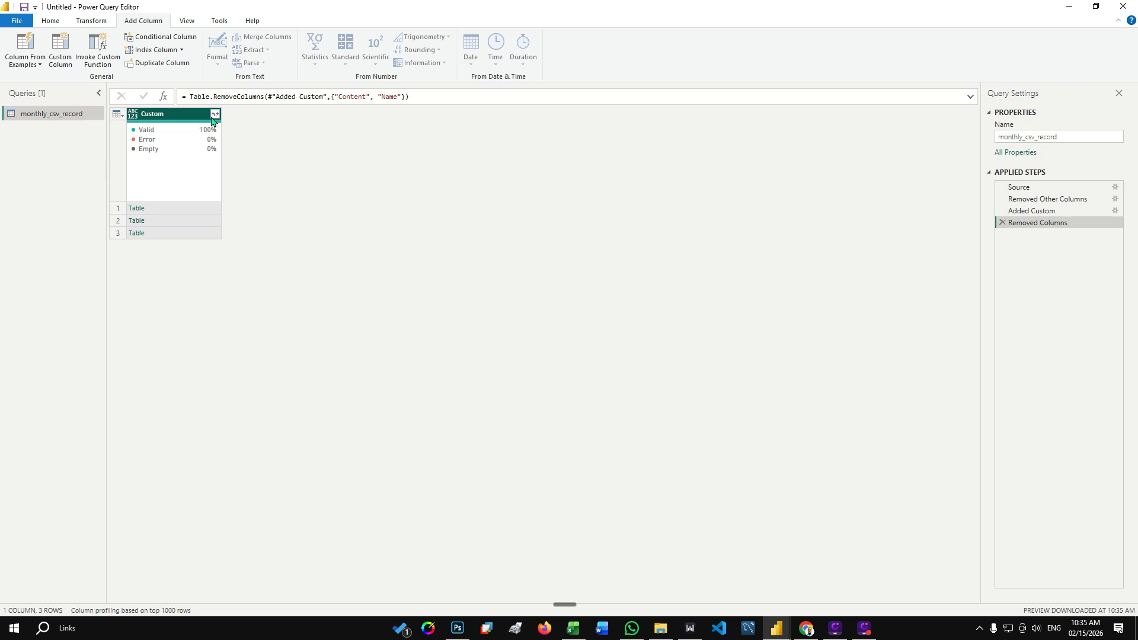
# Load all column names of the Custom tables and expand Column1, Column2 and Column3 without the original column name as prefix.
pyautogui.click(214, 116)
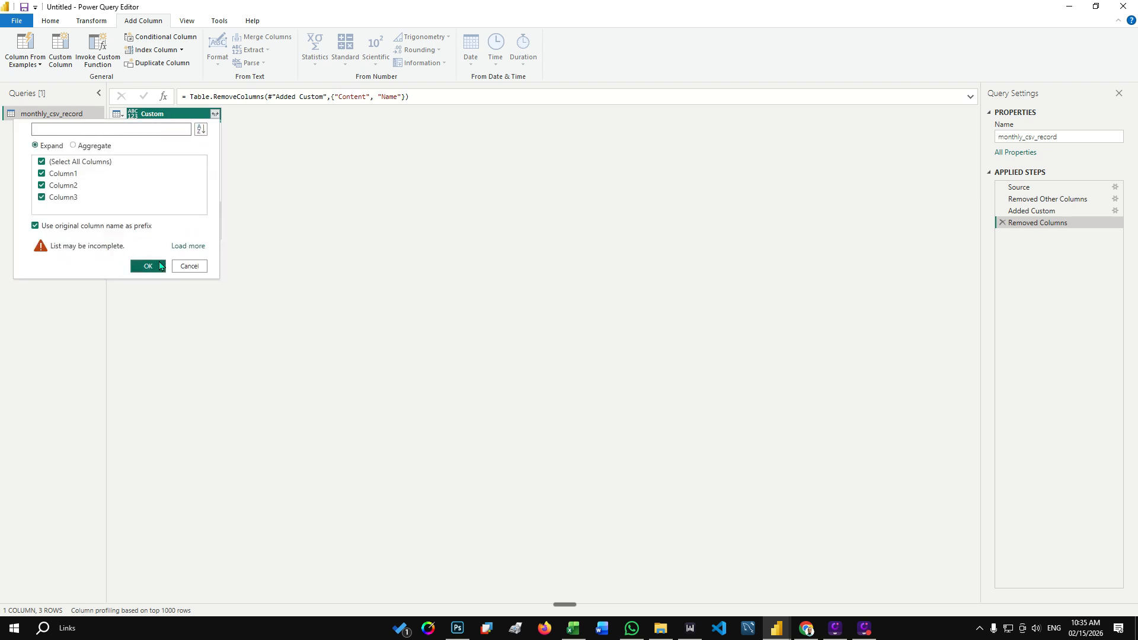
pyautogui.click(197, 254)
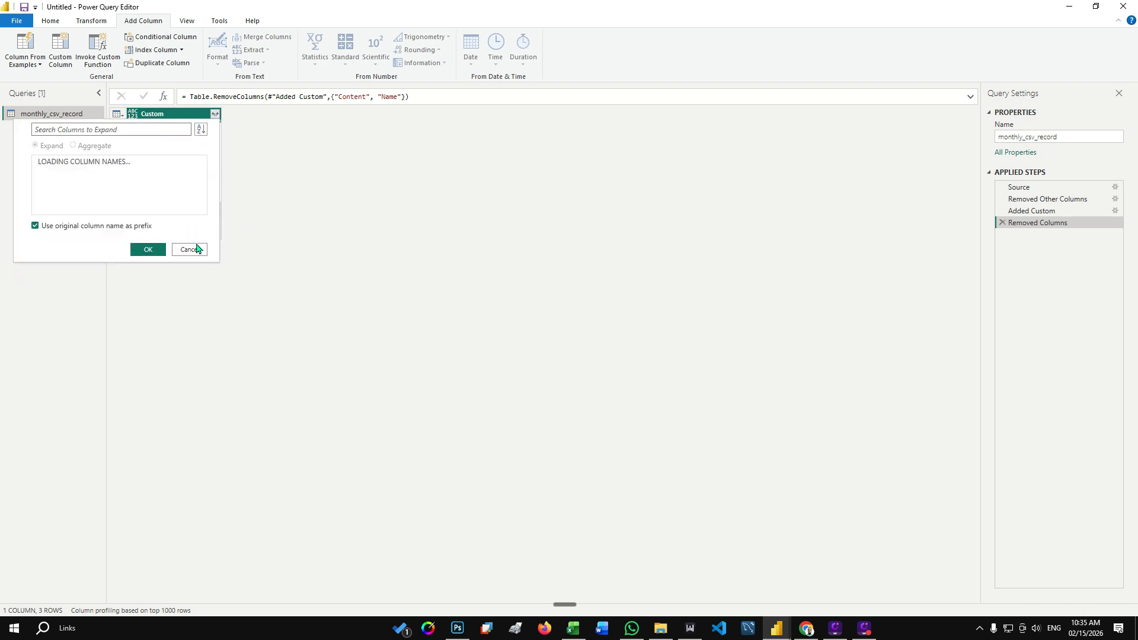
pyautogui.click(36, 226)
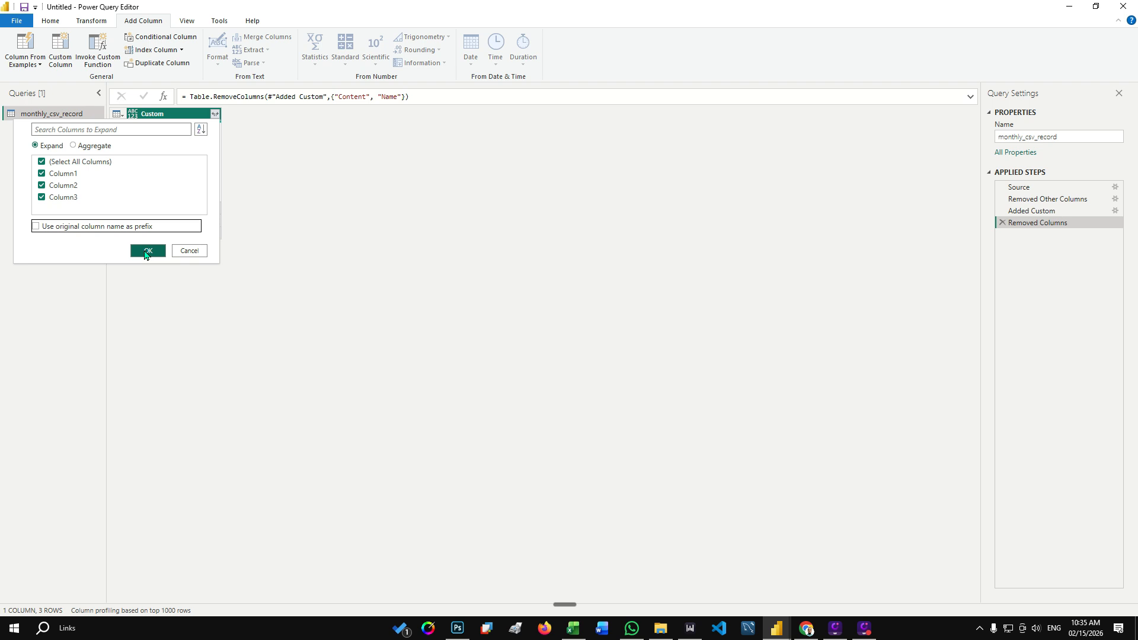
pyautogui.click(144, 251)
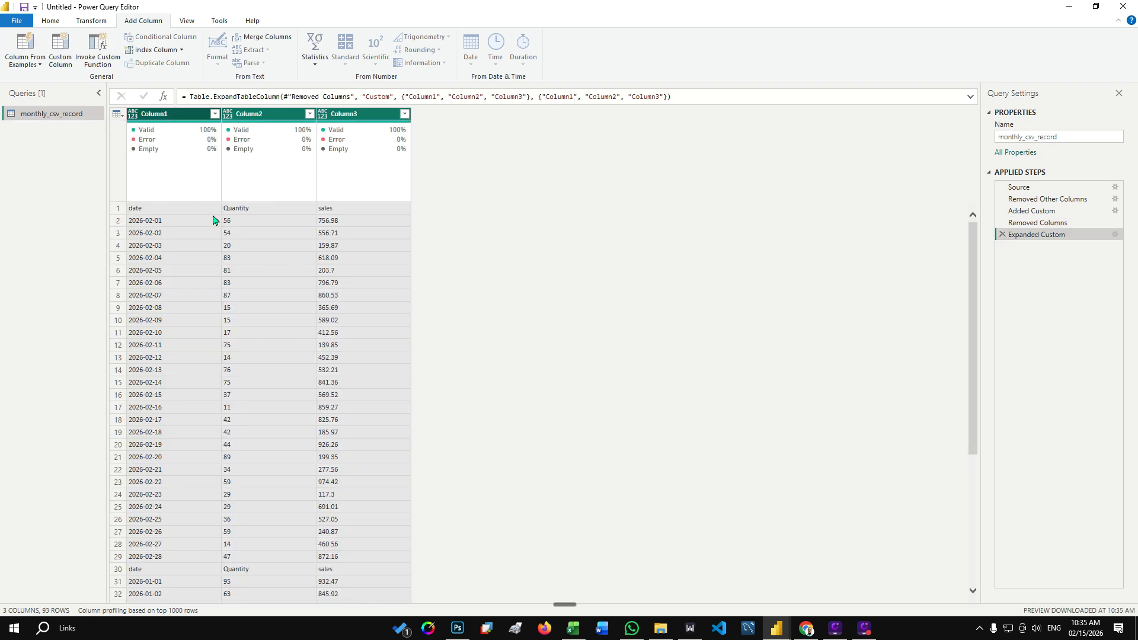
# Promote the first row of the expanded data, with date, Quantity and sales, to column headers.
pyautogui.scroll(-4, 224, 228)
pyautogui.scroll(6, 236, 388)
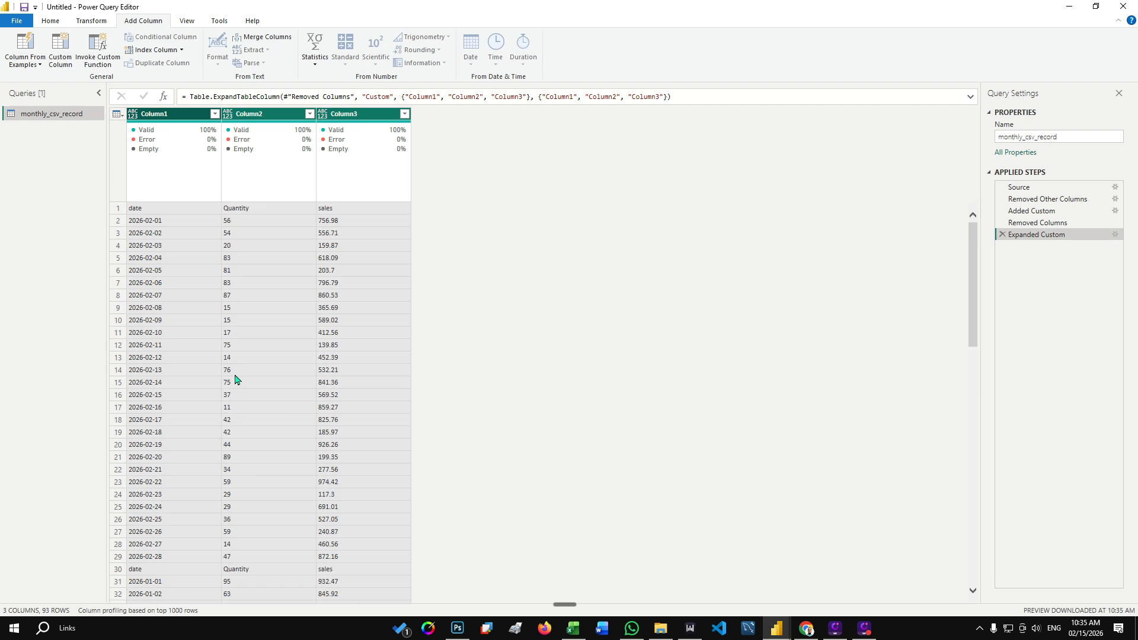
pyautogui.click(133, 210)
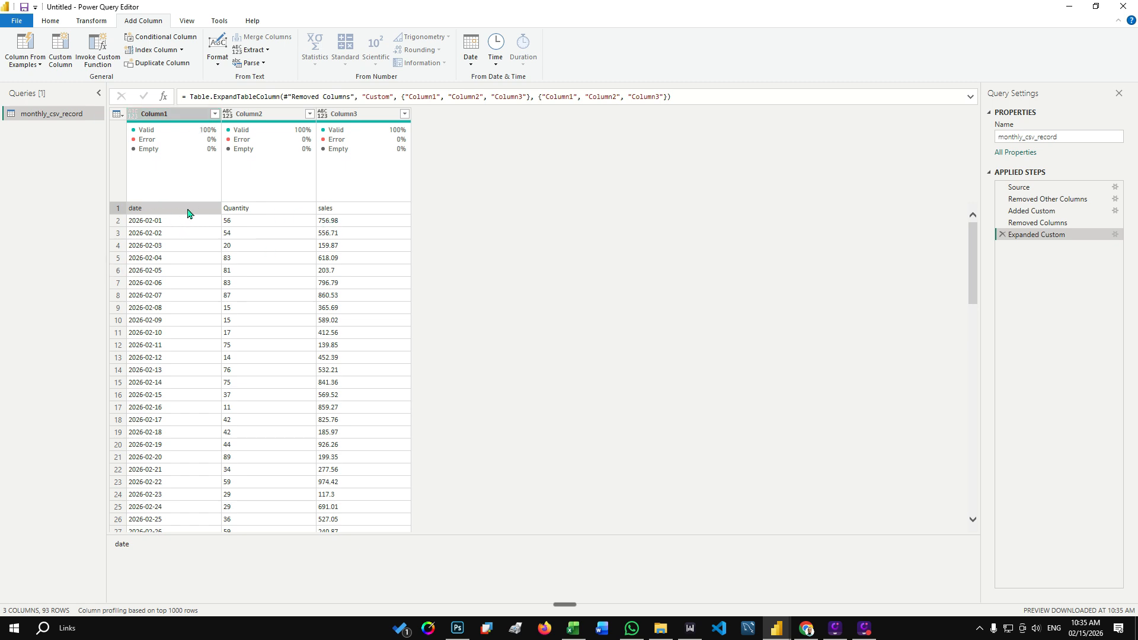
pyautogui.click(50, 23)
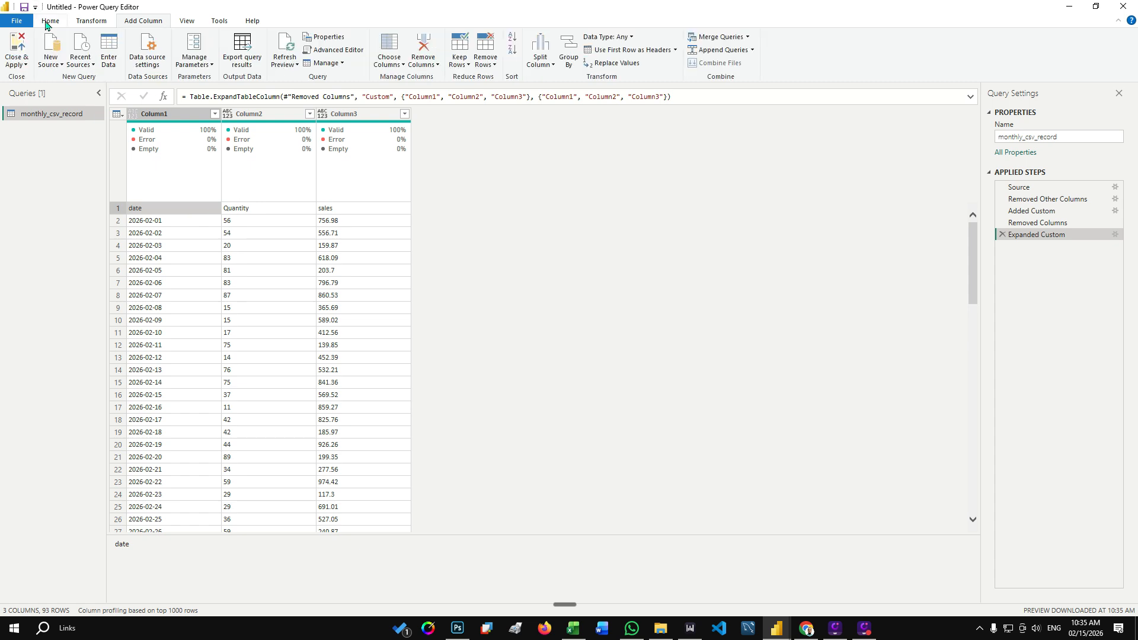
pyautogui.click(628, 52)
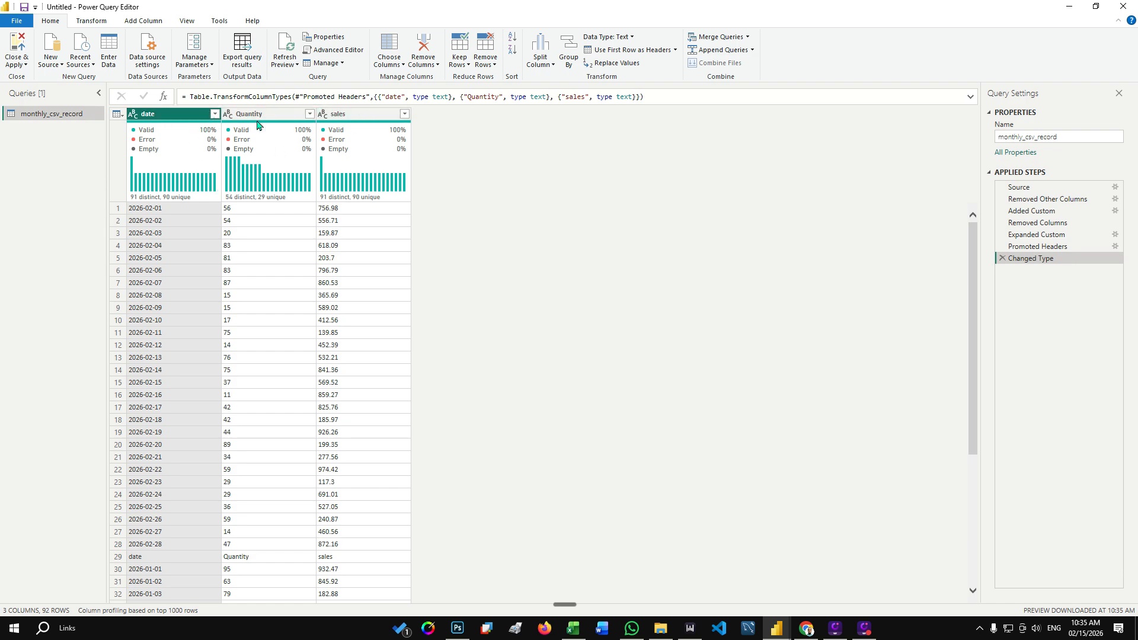
# Check the combined rows for repeated header rows and sort the date column in ascending order.
pyautogui.scroll(-8, 133, 470)
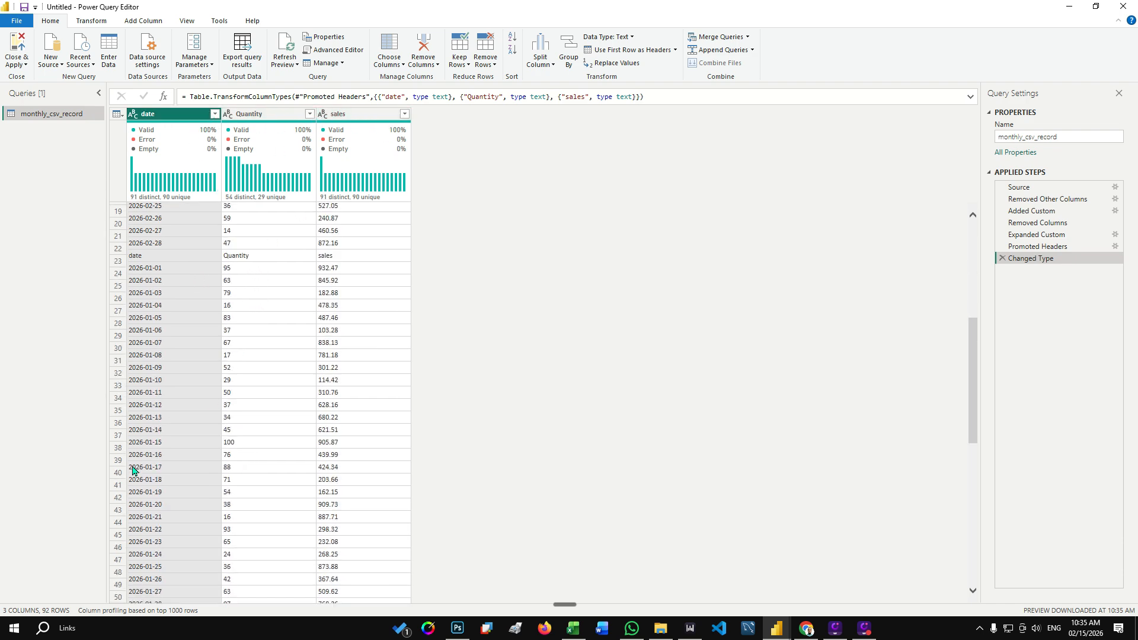
pyautogui.scroll(6, 134, 500)
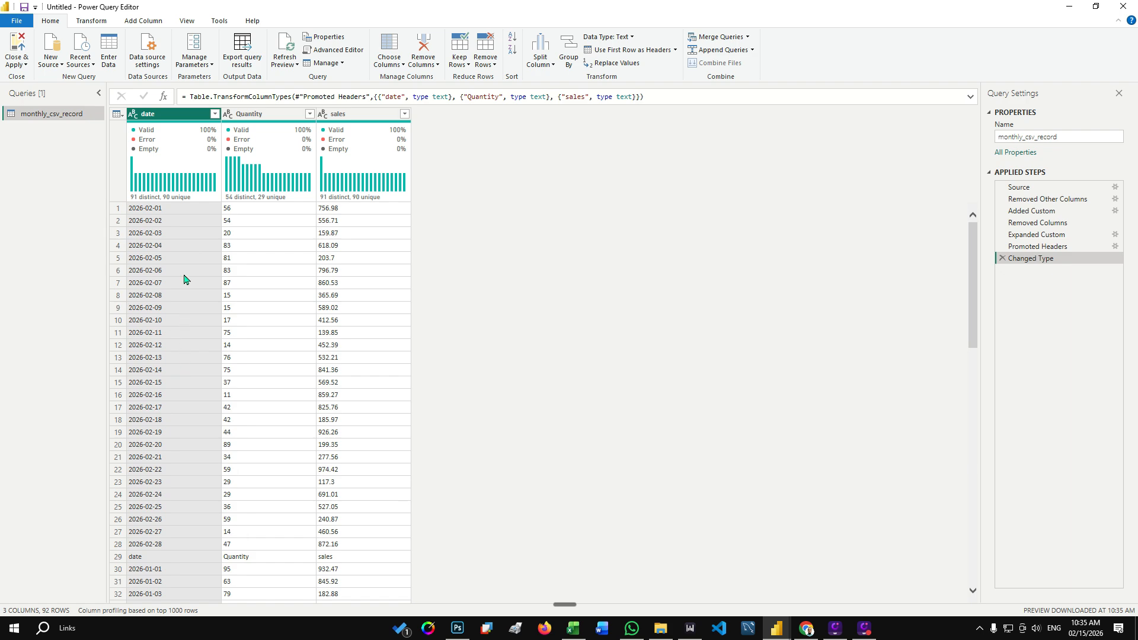
pyautogui.click(214, 114)
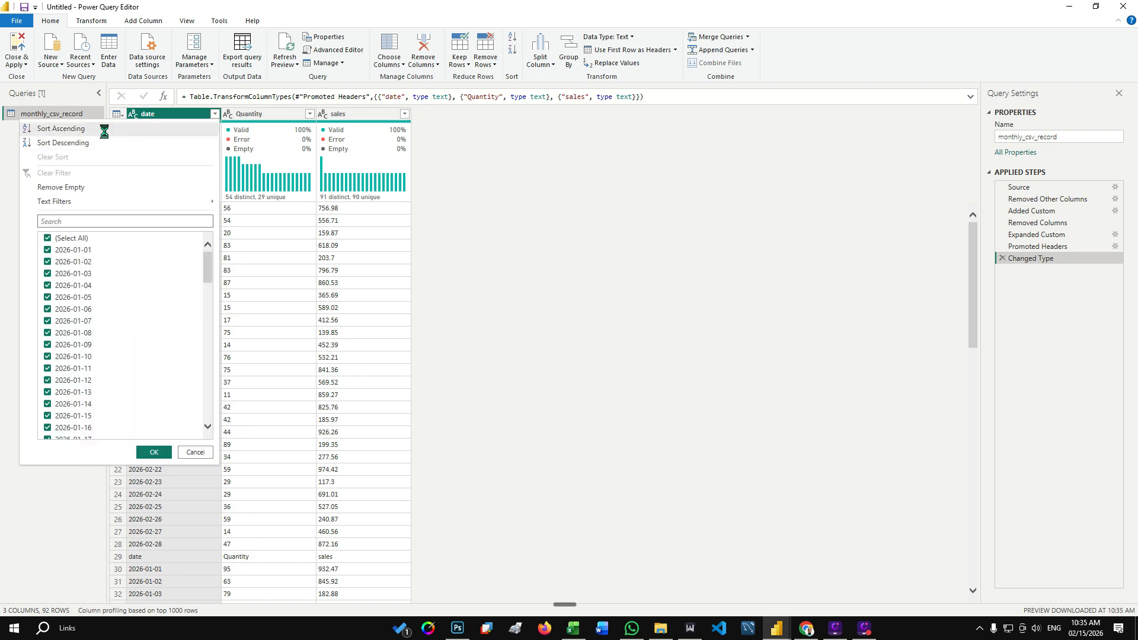
pyautogui.click(104, 130)
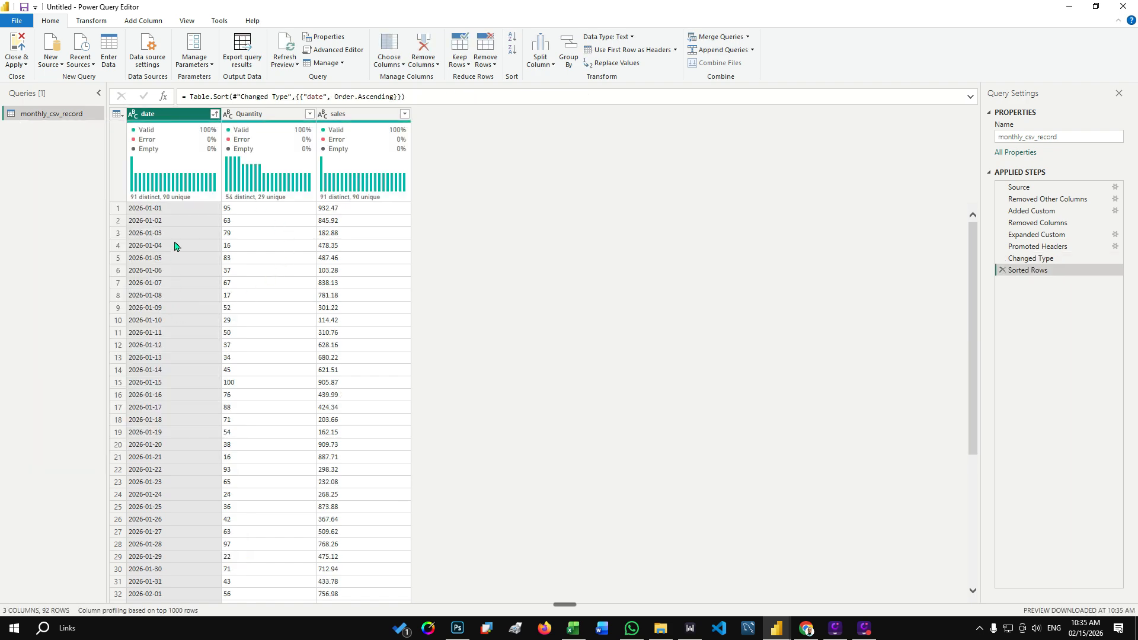
# Filter the leftover header rows out of the date column by excluding the value "date".
pyautogui.scroll(-20, 174, 245)
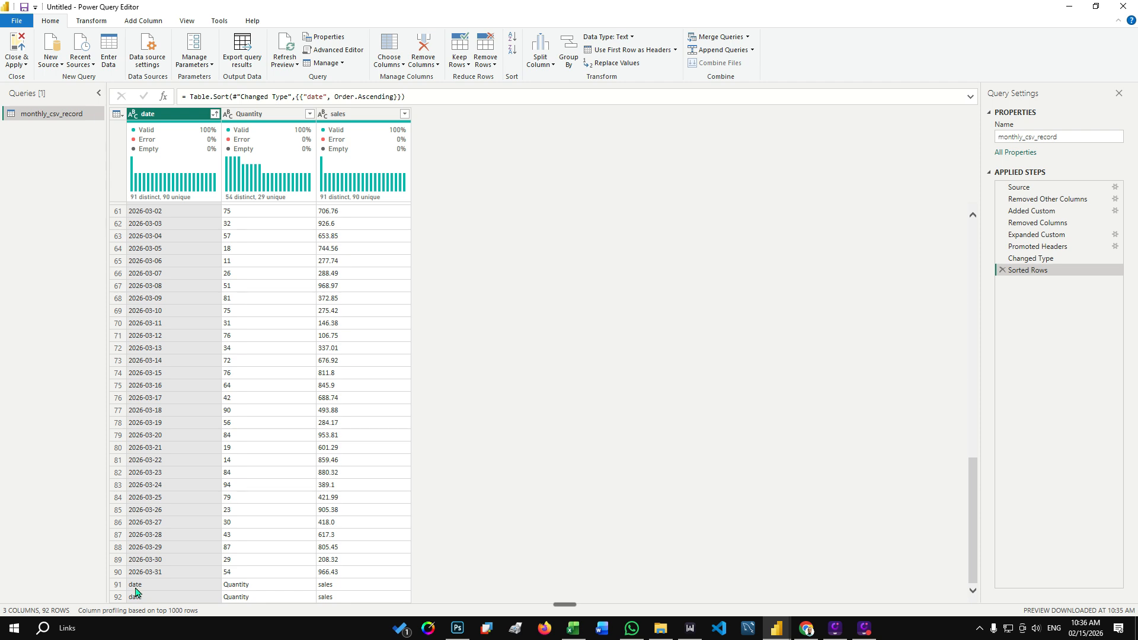
pyautogui.click(215, 115)
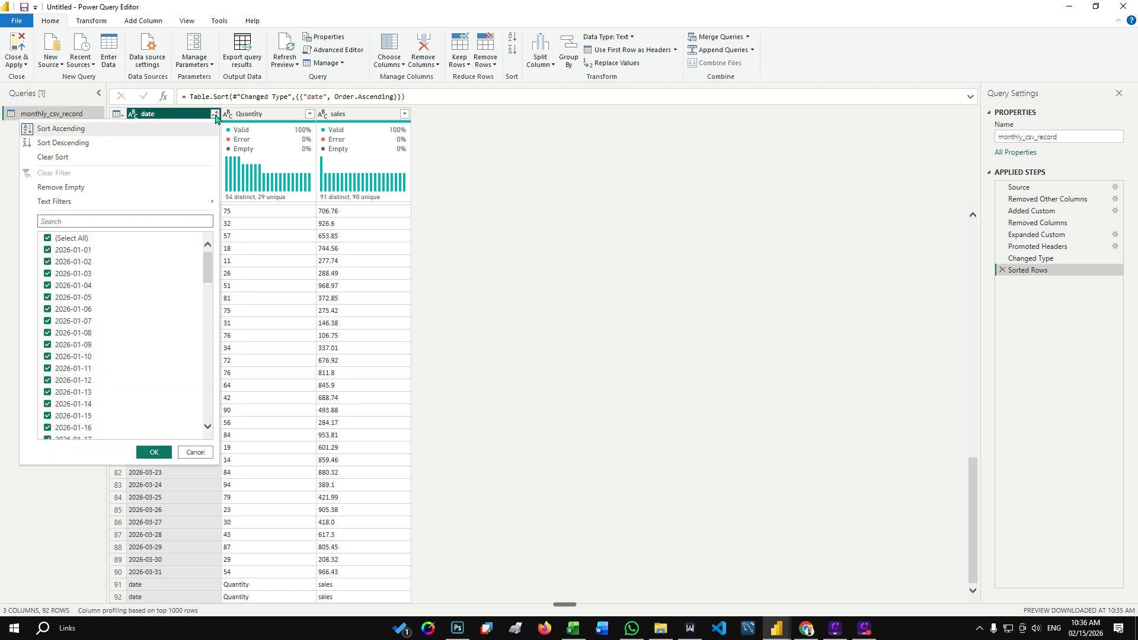
pyautogui.scroll(-20, 112, 387)
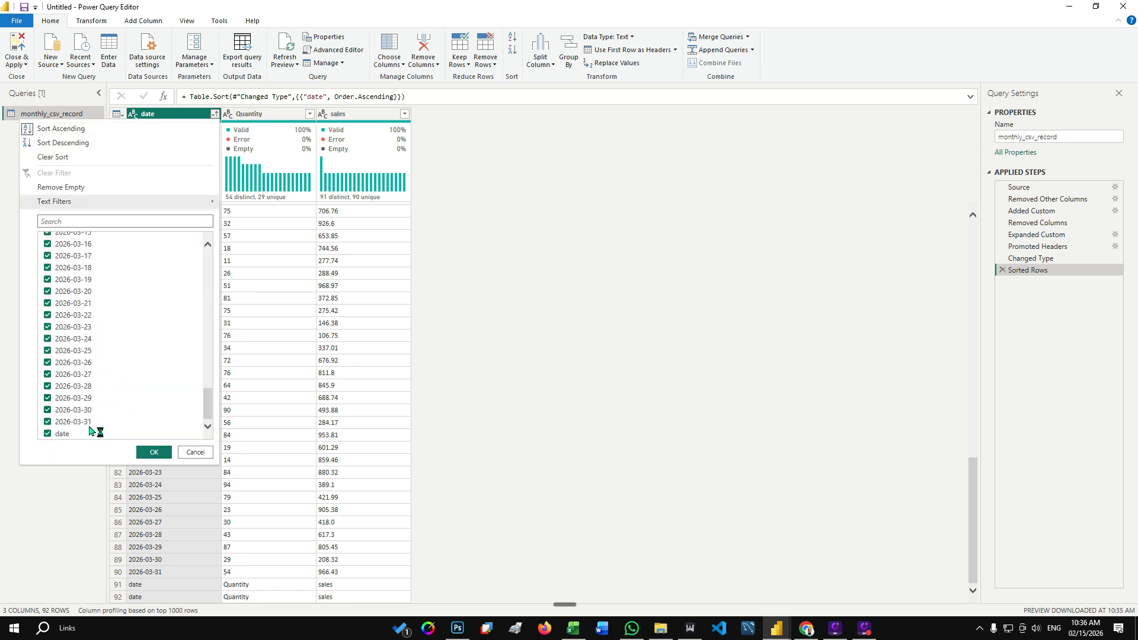
pyautogui.click(47, 434)
pyautogui.click(155, 453)
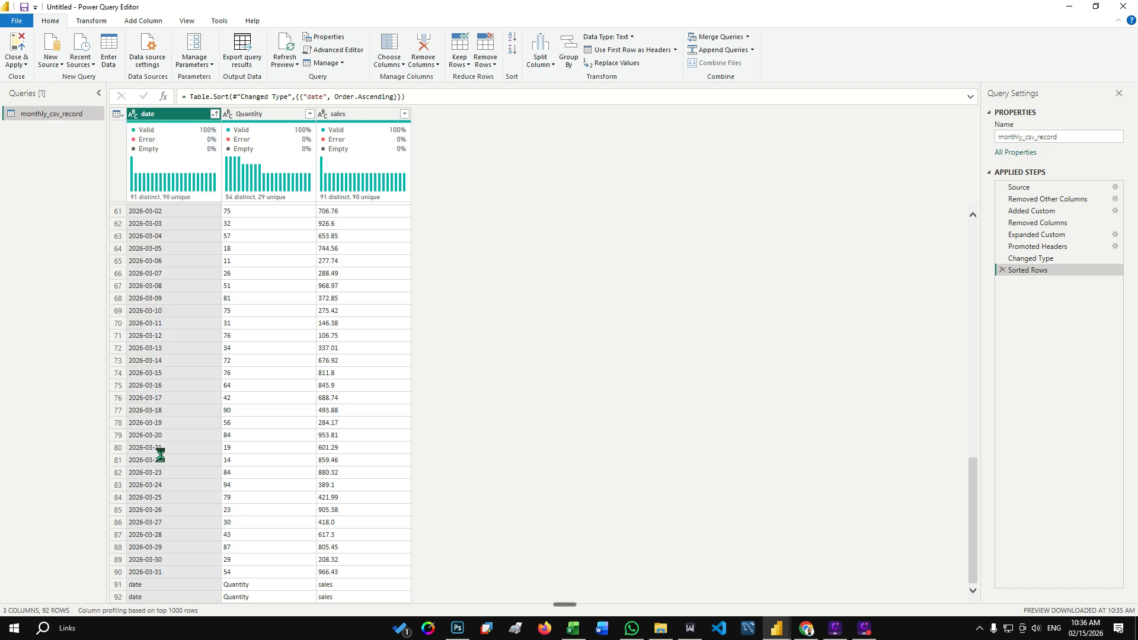